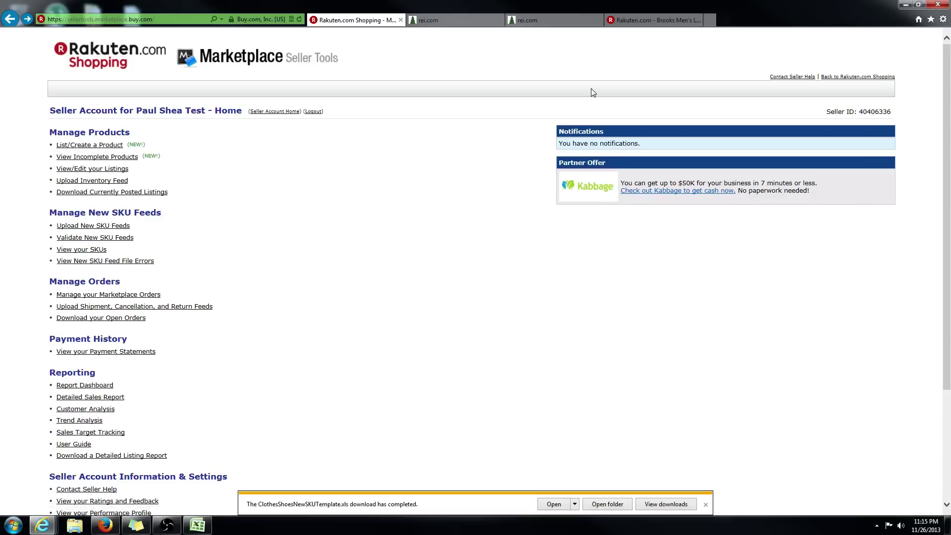
Check the Brooks Men's LSD Lite II Jacket listing in Brite Green Medium, Blue Medium and Blue Large
{"action": "left_click", "coordinate": [652, 17]}
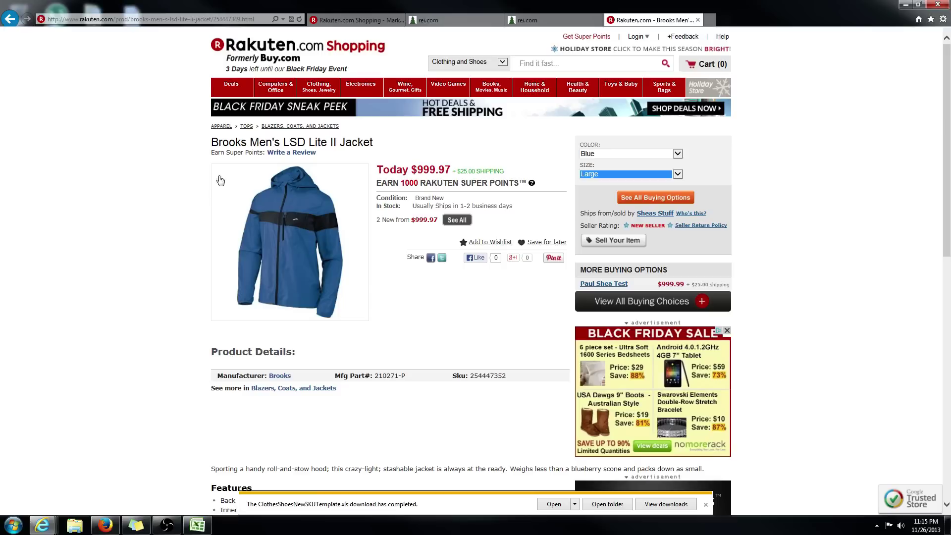
{"action": "left_click", "coordinate": [602, 156]}
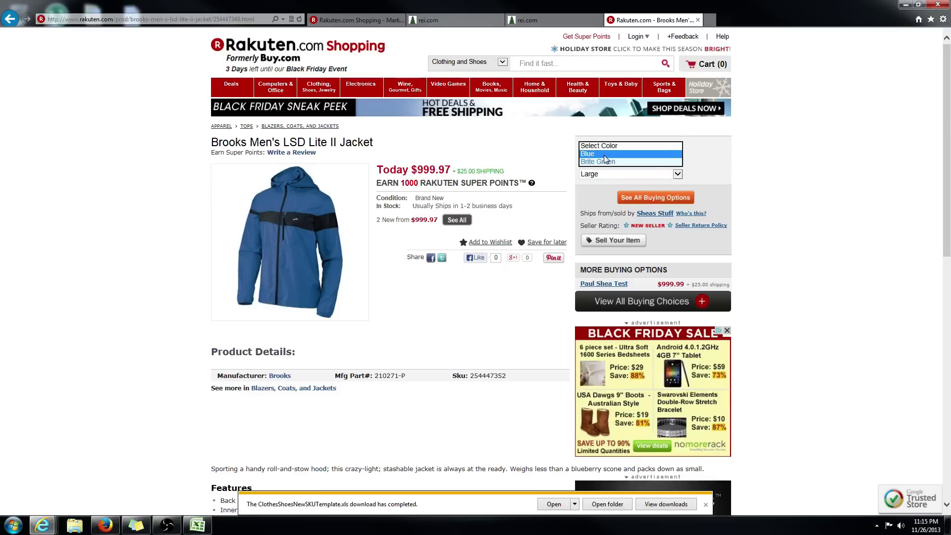
{"action": "left_click", "coordinate": [603, 162]}
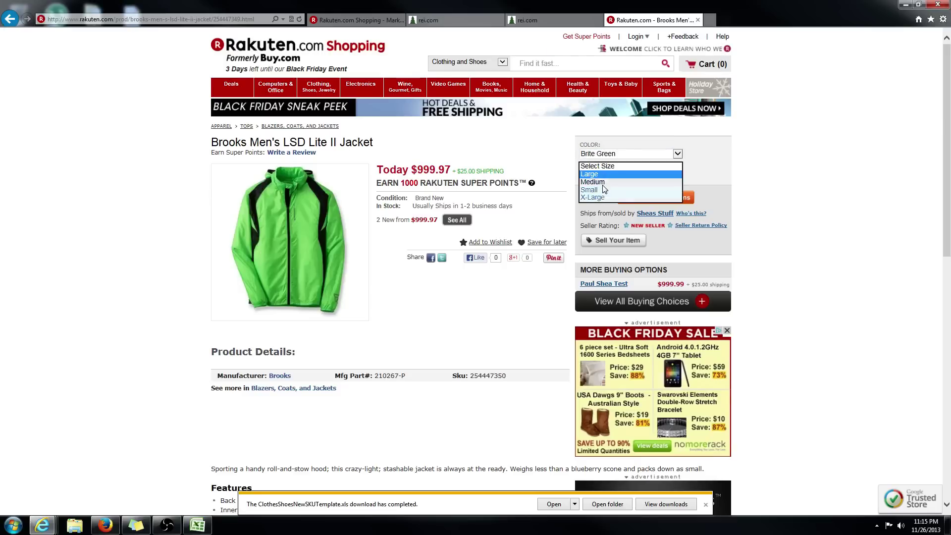
{"action": "left_click", "coordinate": [603, 181]}
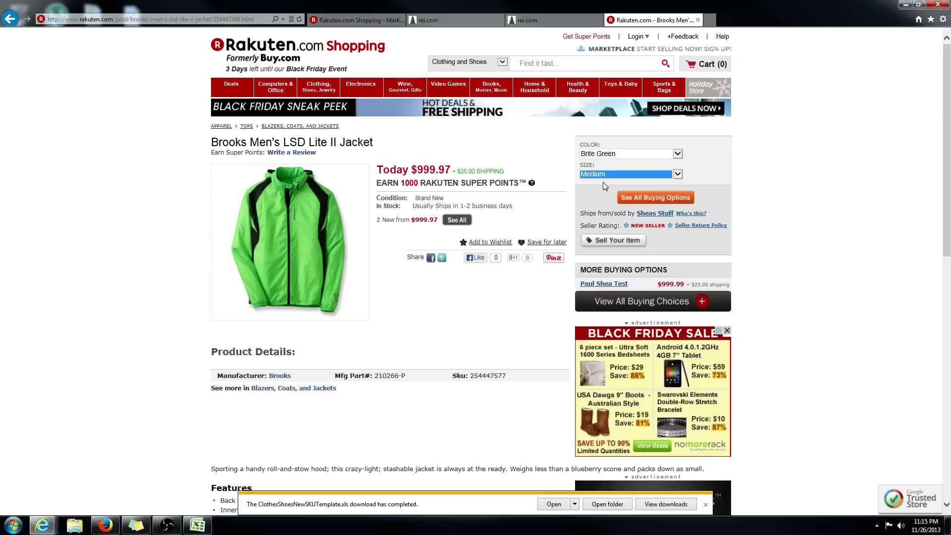
{"action": "left_click", "coordinate": [605, 154]}
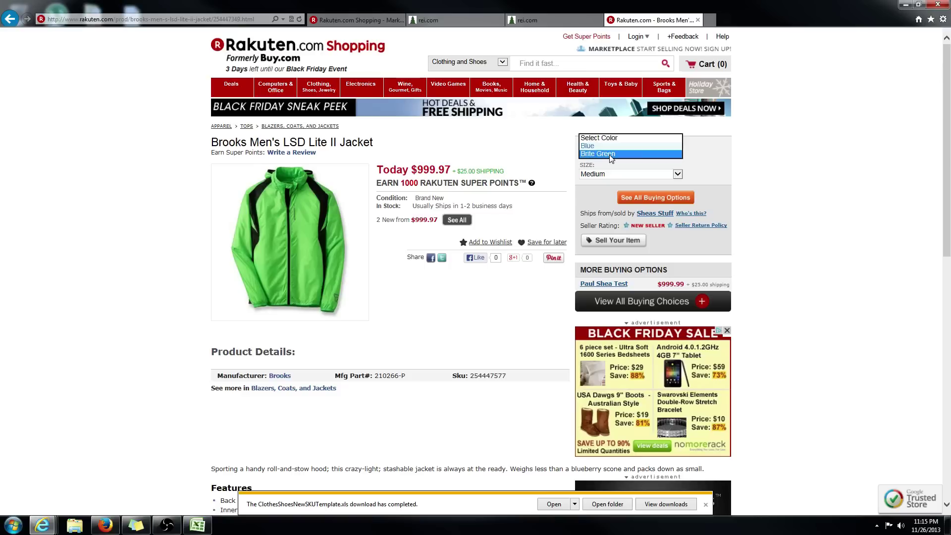
{"action": "left_click", "coordinate": [606, 148]}
{"action": "left_click", "coordinate": [608, 173]}
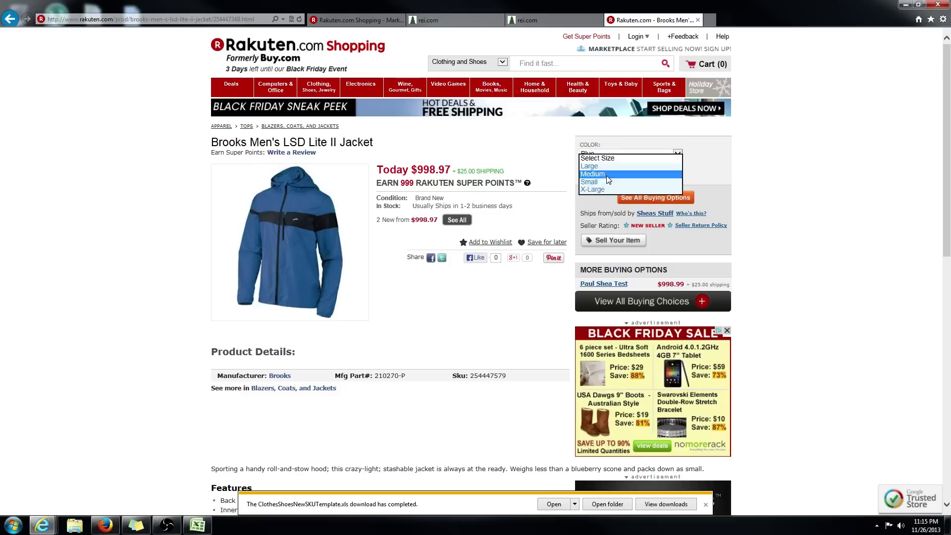
{"action": "left_click", "coordinate": [600, 168]}
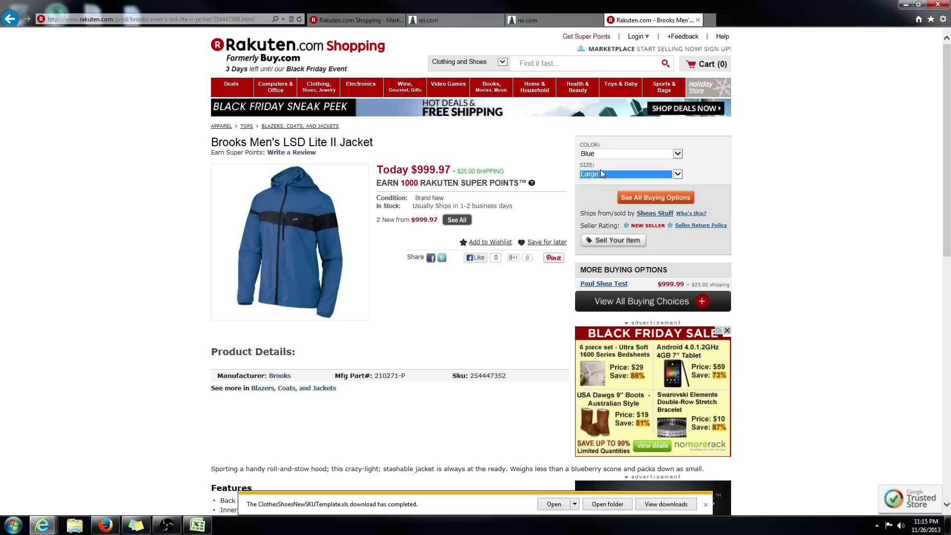
From the seller tools' Upload New SKU Feeds page, open the Marketplace New SKU Feed Templates page and find the Clothes & Shoes documents
{"action": "left_click", "coordinate": [366, 23]}
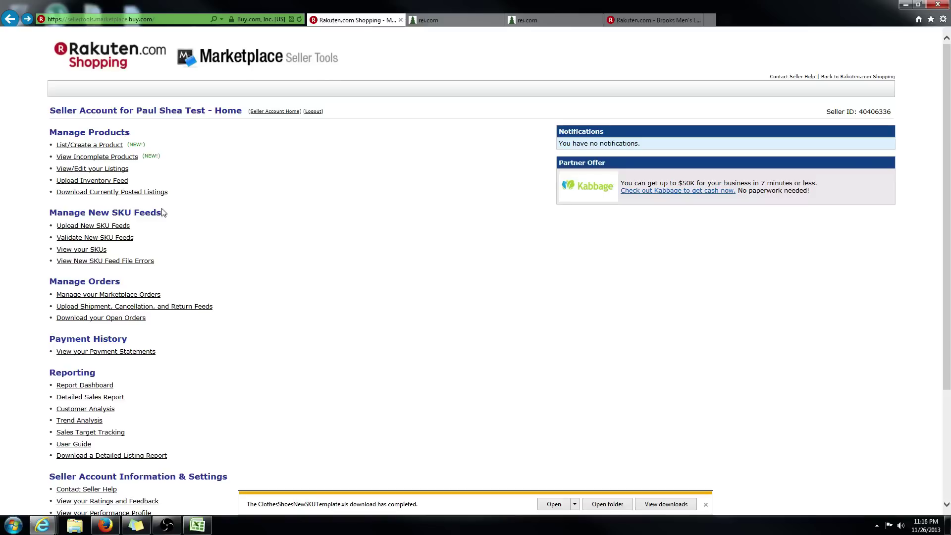
{"action": "left_click", "coordinate": [114, 228]}
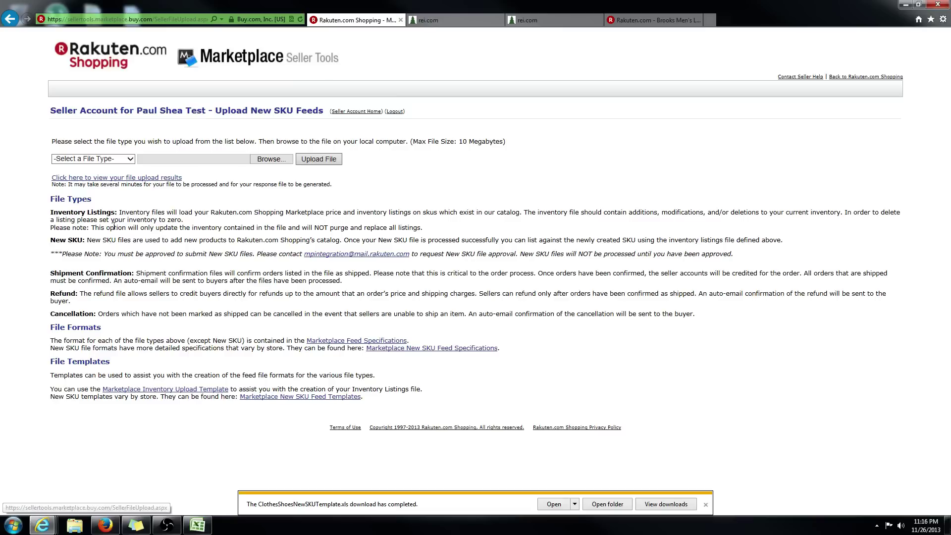
{"action": "left_click", "coordinate": [276, 397]}
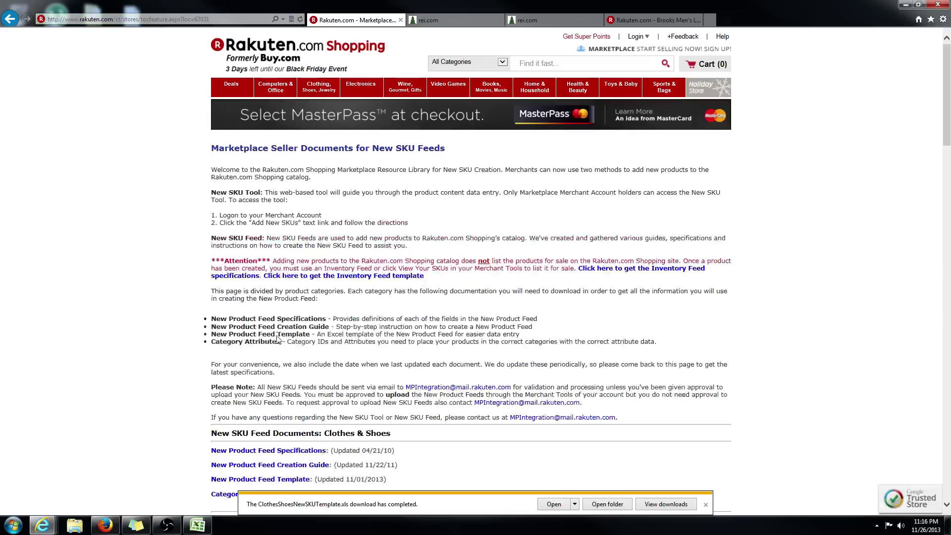
{"action": "scroll", "coordinate": [218, 352], "scroll_direction": "down", "scroll_amount": 1}
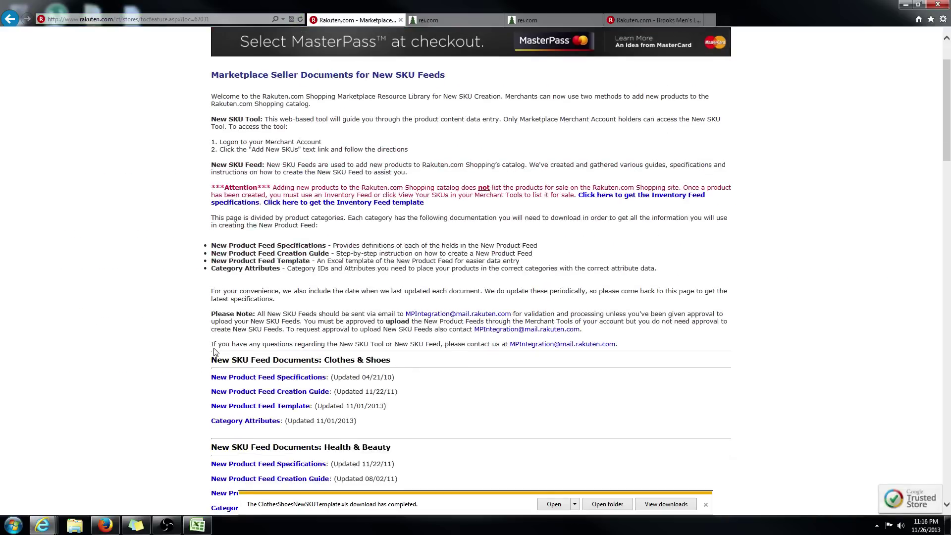
{"action": "left_click", "coordinate": [706, 504]}
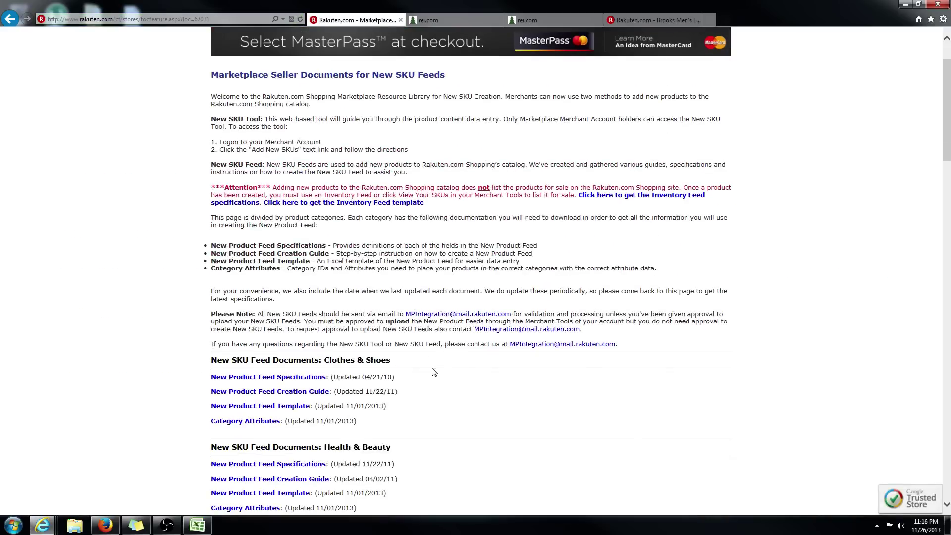
{"action": "scroll", "coordinate": [428, 374], "scroll_direction": "down", "scroll_amount": 3}
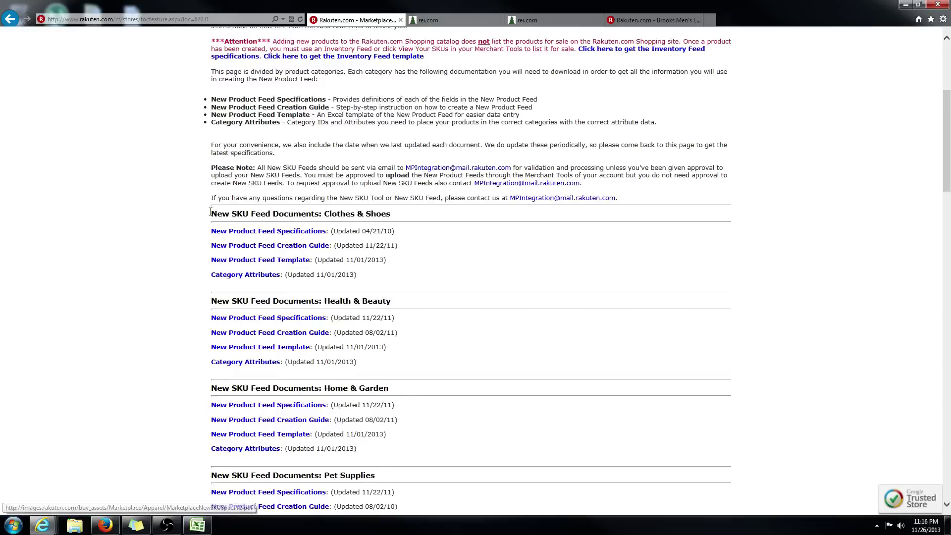
{"action": "scroll", "coordinate": [371, 392], "scroll_direction": "down", "scroll_amount": 5}
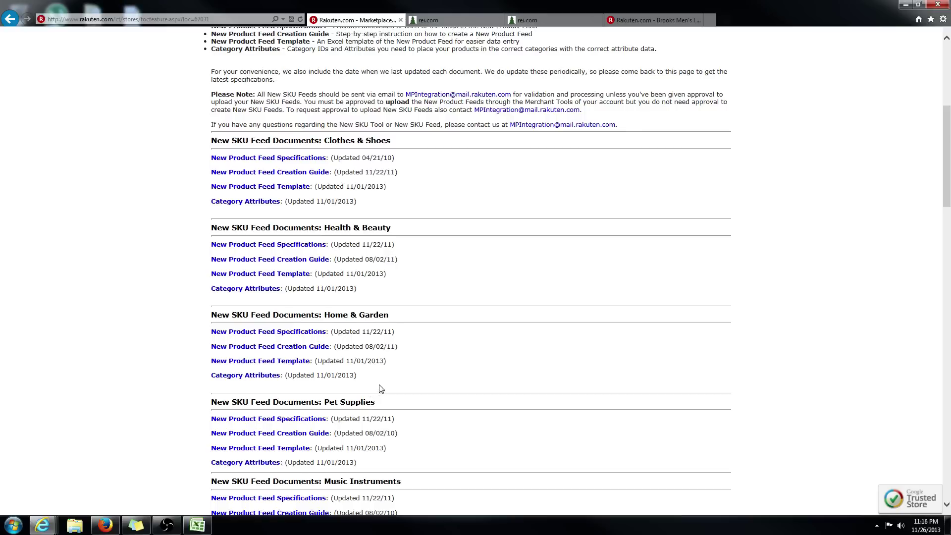
{"action": "scroll", "coordinate": [325, 341], "scroll_direction": "up", "scroll_amount": 3}
Open the Clothes & Shoes Category Attributes document in a separate tab and view its apparel taxonomy
{"action": "middle_click", "coordinate": [266, 203]}
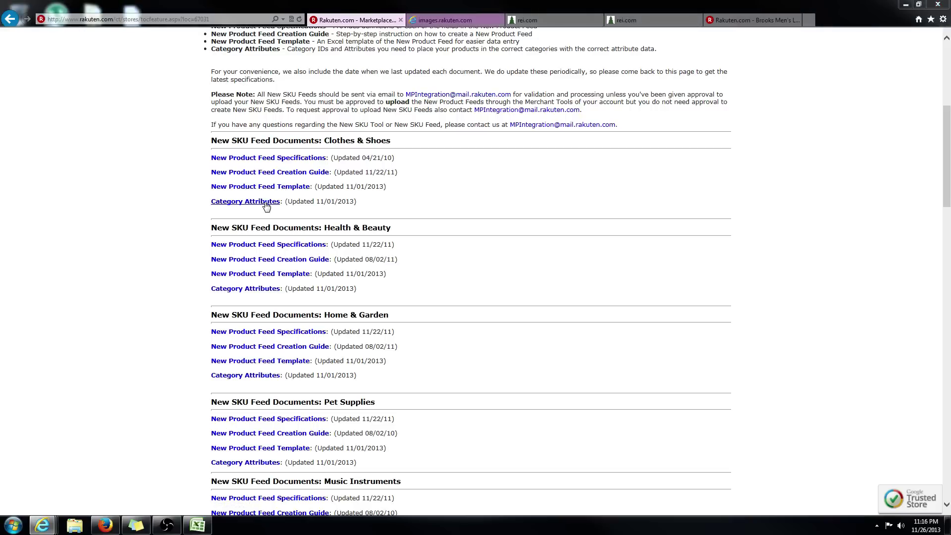
{"action": "middle_click", "coordinate": [266, 205]}
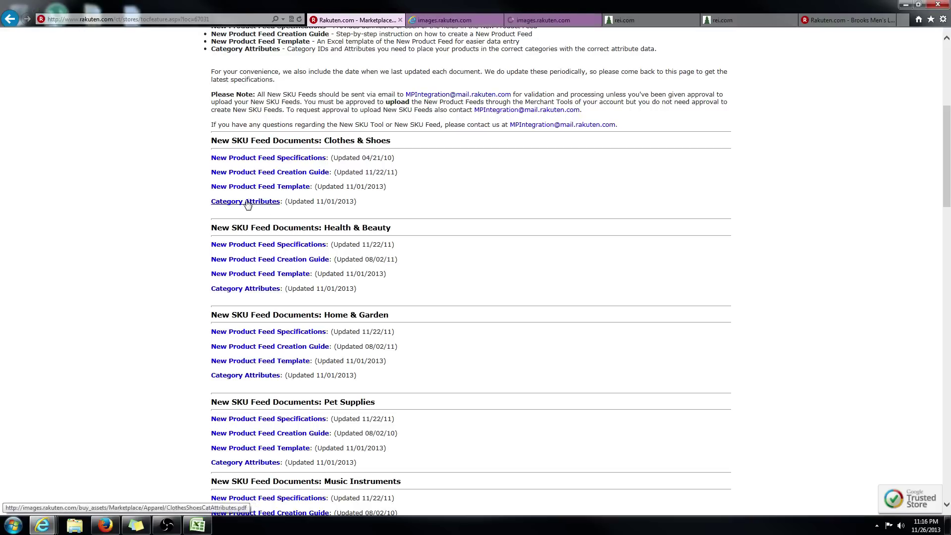
{"action": "left_click", "coordinate": [535, 19]}
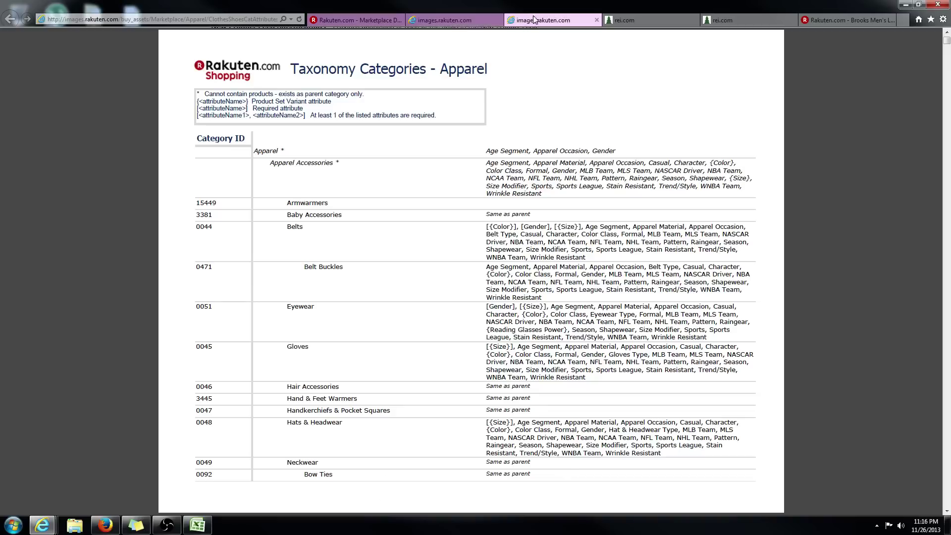
Download the Clothes & Shoes New Product Feed Template to the Desktop as ClothesShoesNewSKUTemplate.xls, replacing the existing file
{"action": "left_click", "coordinate": [372, 21]}
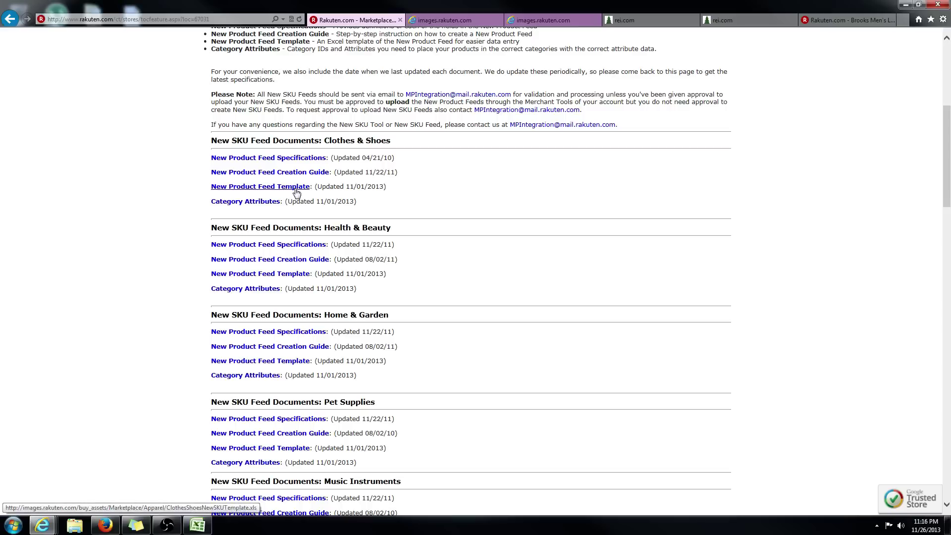
{"action": "left_click", "coordinate": [312, 187]}
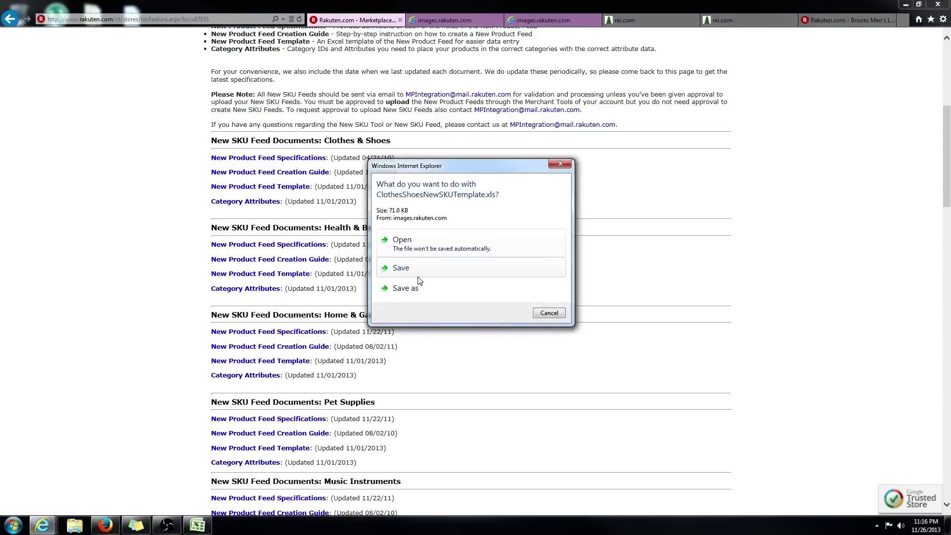
{"action": "left_click", "coordinate": [409, 286]}
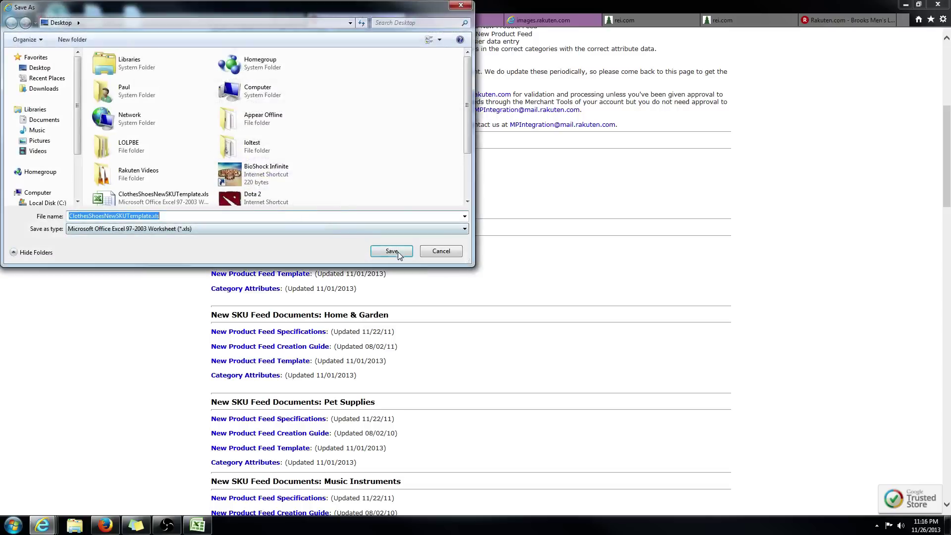
{"action": "left_click", "coordinate": [396, 252]}
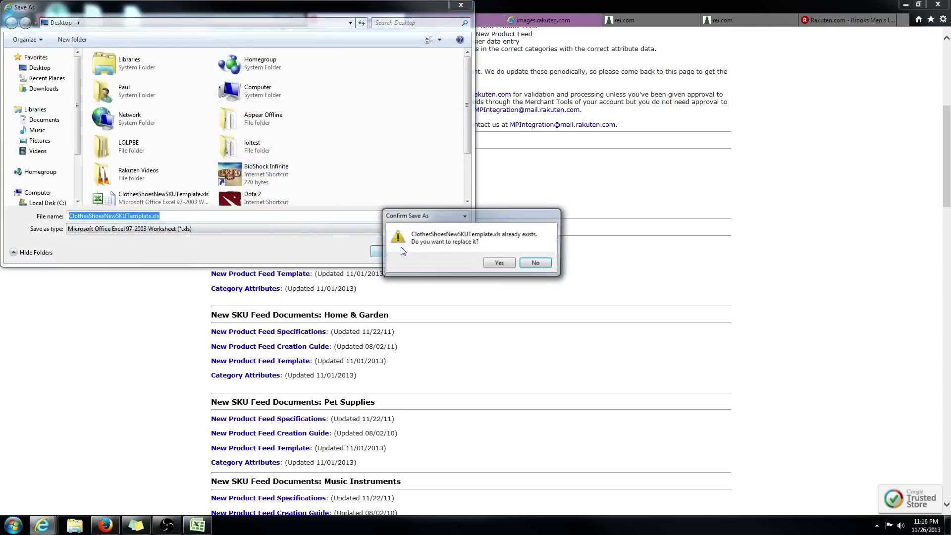
{"action": "left_click", "coordinate": [499, 262]}
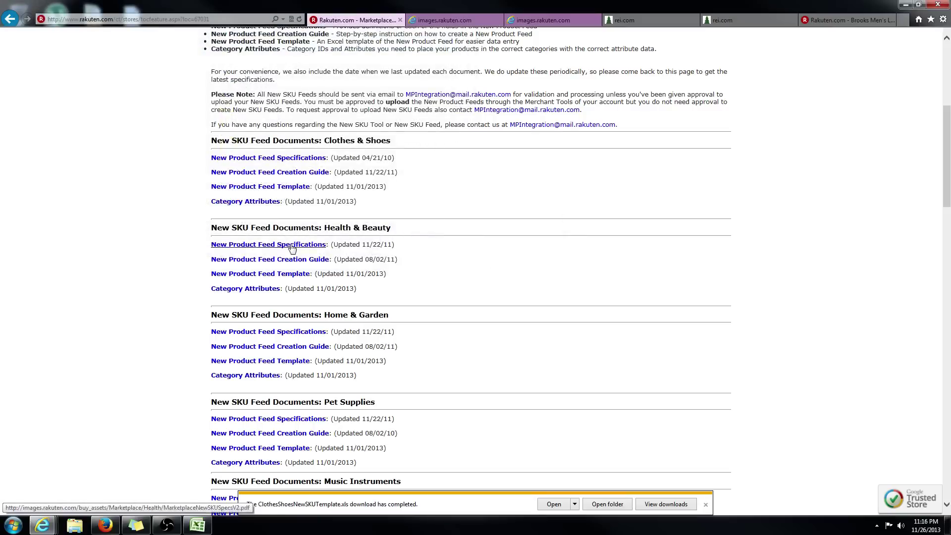
Examine the gtin and neighbouring field requirements in the Clothes & Shoes New Product Feed Specifications, close that document and return to the documents list
{"action": "middle_click", "coordinate": [300, 158]}
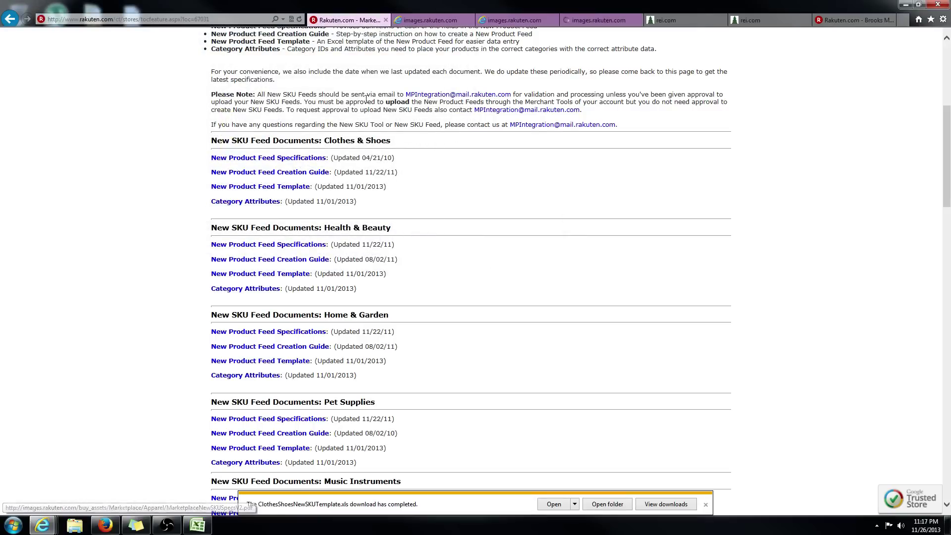
{"action": "left_click", "coordinate": [599, 21]}
{"action": "scroll", "coordinate": [166, 400], "scroll_direction": "down", "scroll_amount": 5}
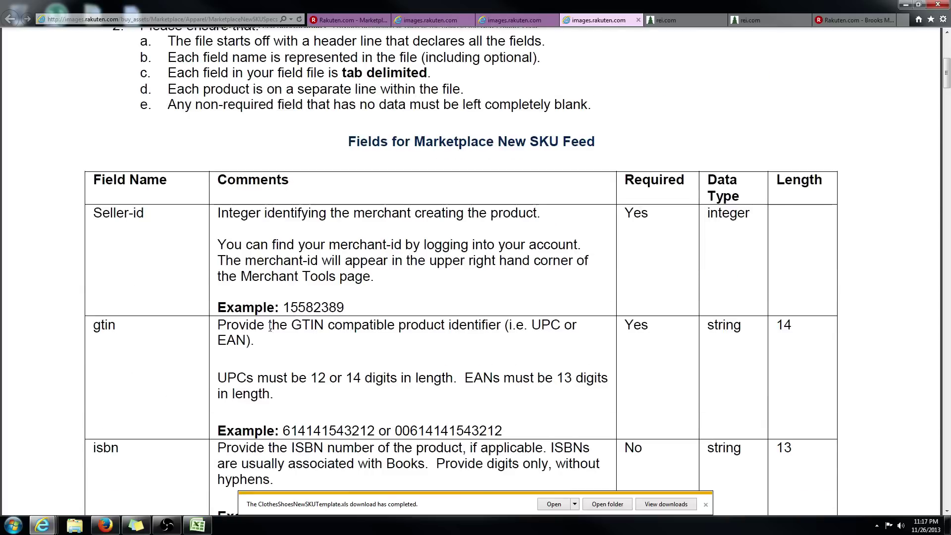
{"action": "left_click_drag", "start_coordinate": [227, 331], "coordinate": [375, 430]}
{"action": "left_click", "coordinate": [282, 347]}
{"action": "scroll", "coordinate": [282, 347], "scroll_direction": "down", "scroll_amount": 4}
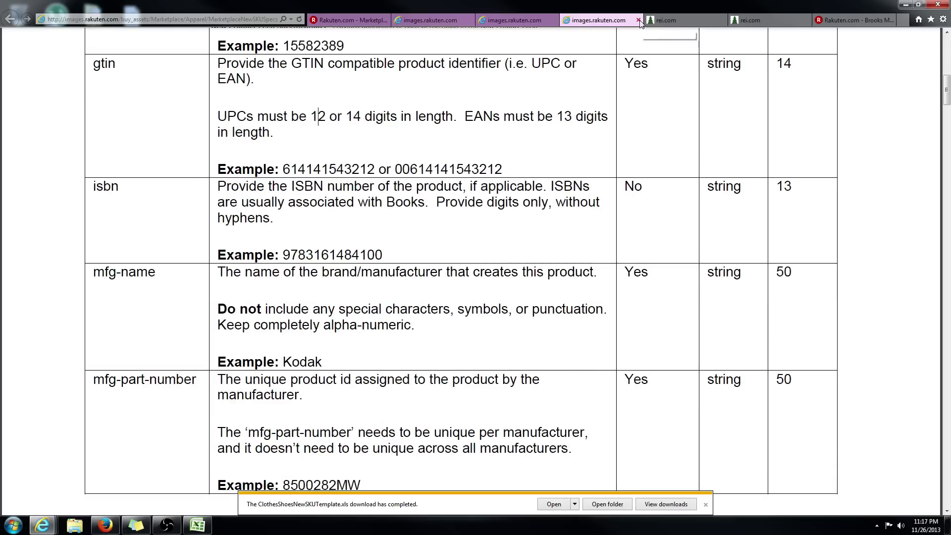
{"action": "scroll", "coordinate": [309, 229], "scroll_direction": "up", "scroll_amount": 2}
{"action": "scroll", "coordinate": [308, 229], "scroll_direction": "up", "scroll_amount": 2}
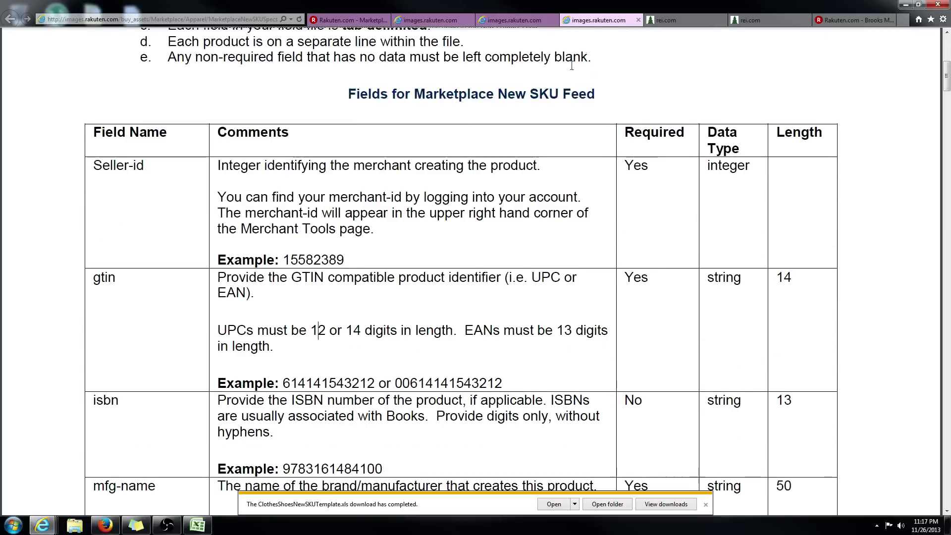
{"action": "left_click", "coordinate": [638, 20]}
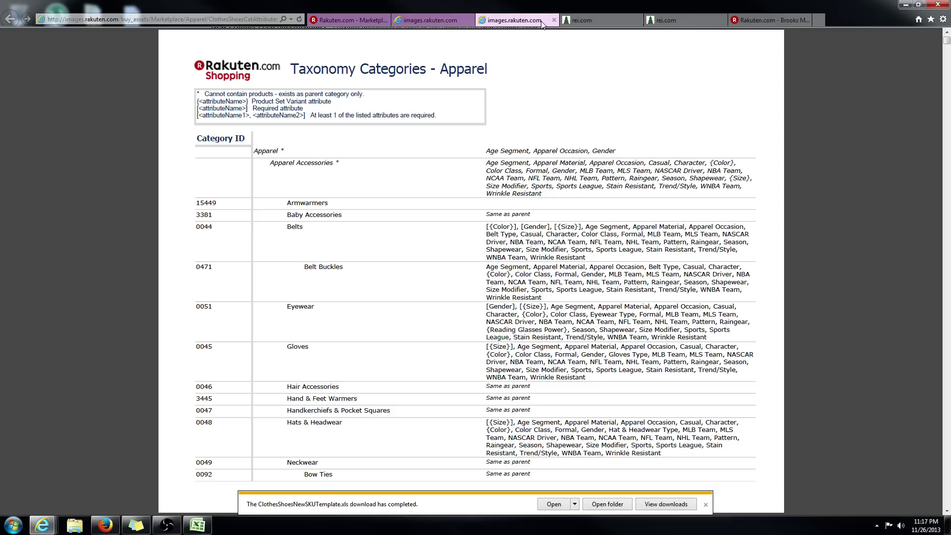
{"action": "left_click", "coordinate": [350, 21]}
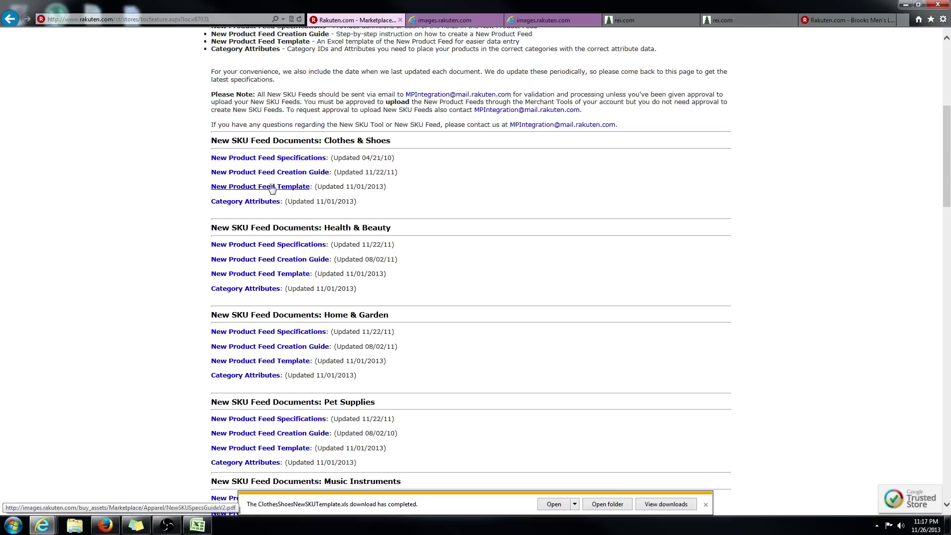
Switch to Microsoft Excel and open ClothesShoesNewSKUTemplate.xls from the Desktop
{"action": "left_click", "coordinate": [905, 5]}
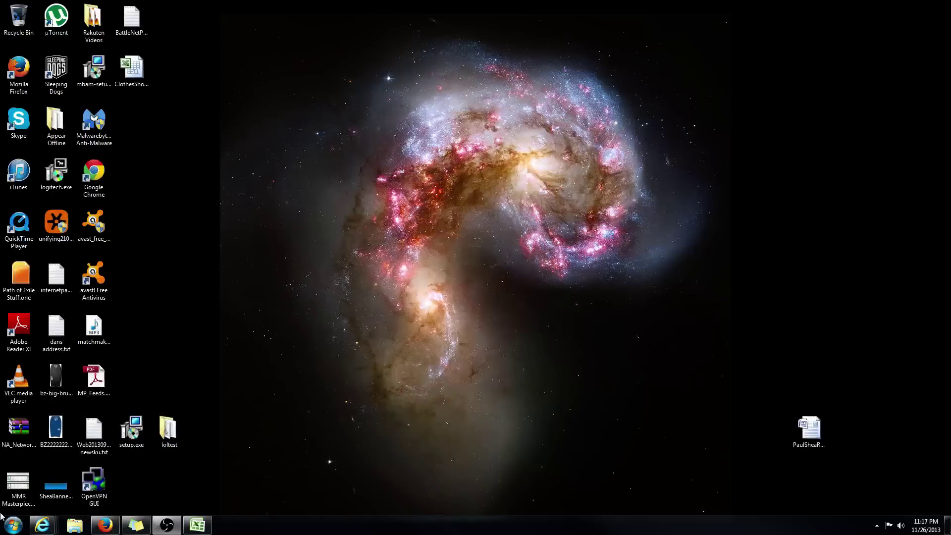
{"action": "left_click", "coordinate": [12, 524]}
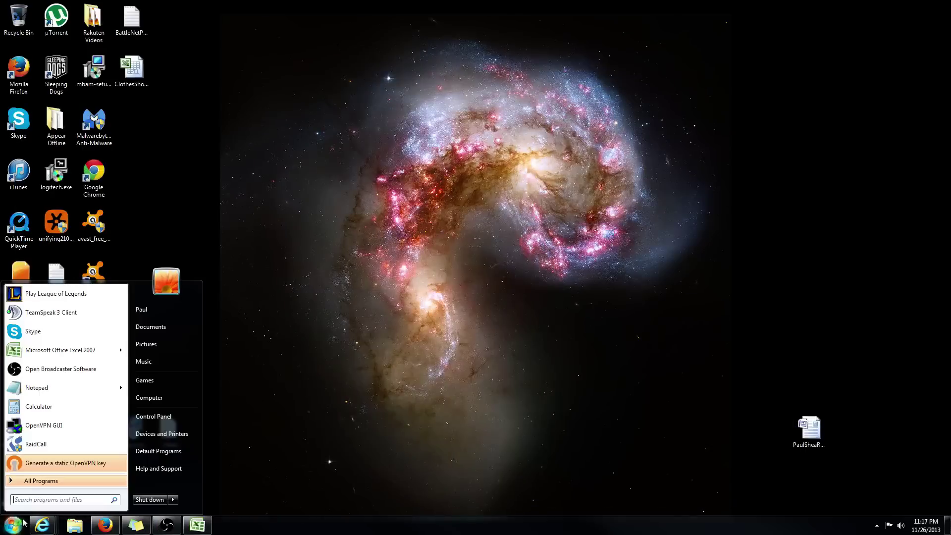
{"action": "left_click", "coordinate": [48, 350]}
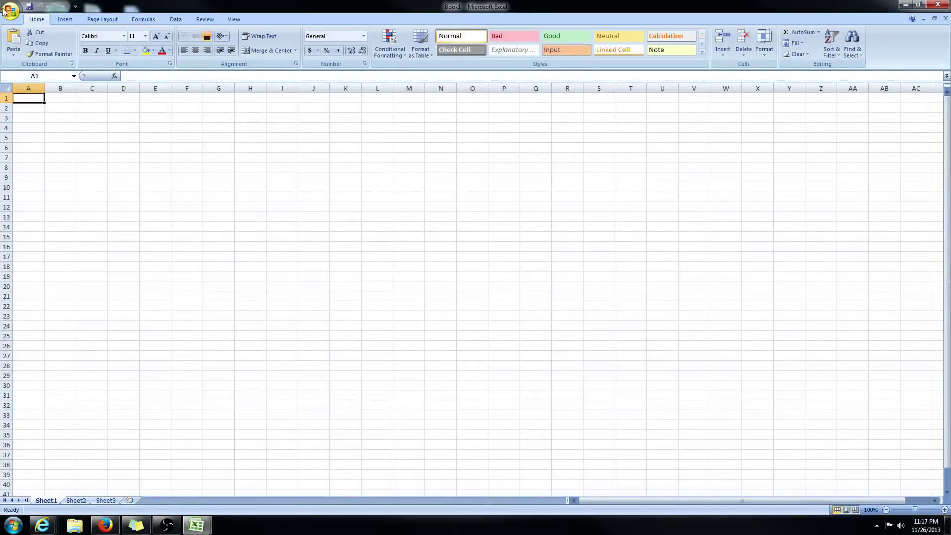
{"action": "left_click", "coordinate": [10, 11]}
{"action": "key", "text": "Escape"}
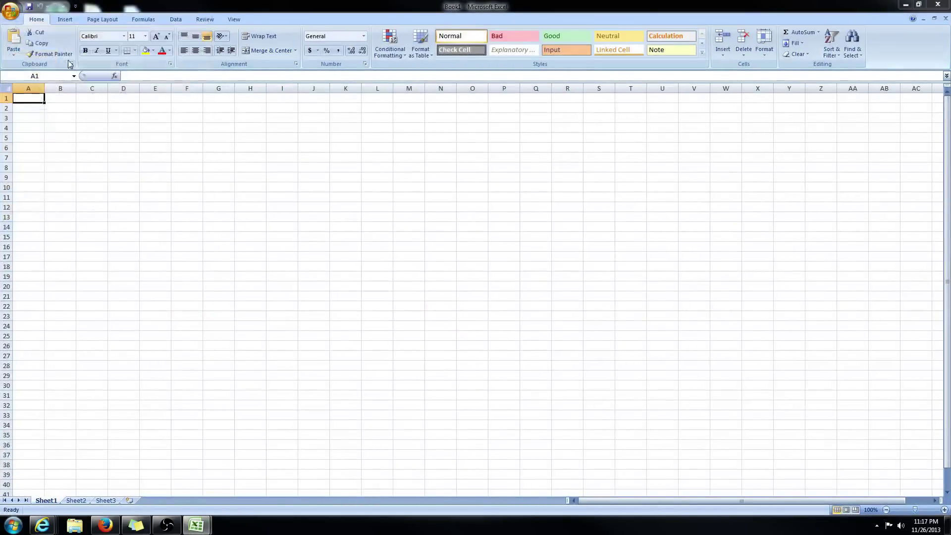
{"action": "key", "text": "ctrl+o"}
{"action": "left_click", "coordinate": [40, 88]}
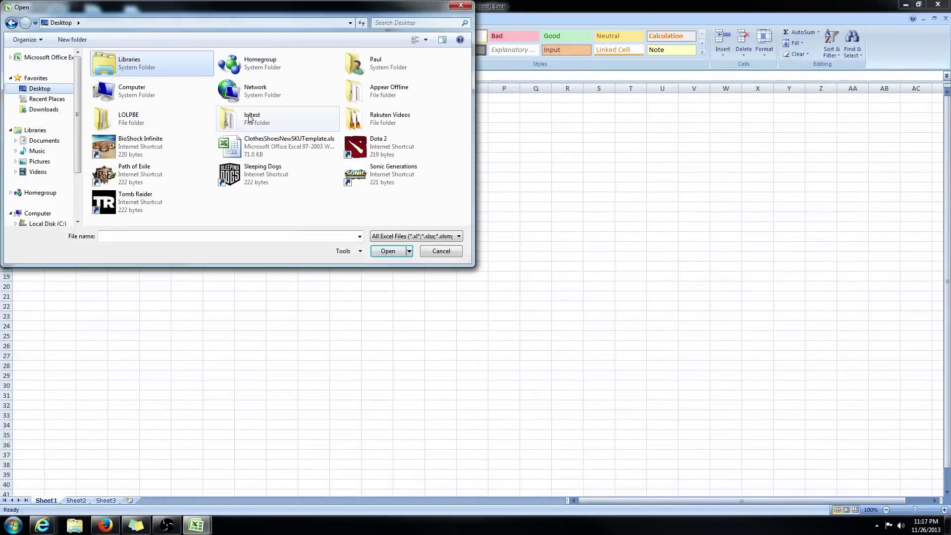
{"action": "left_click", "coordinate": [258, 151]}
{"action": "left_click", "coordinate": [389, 251]}
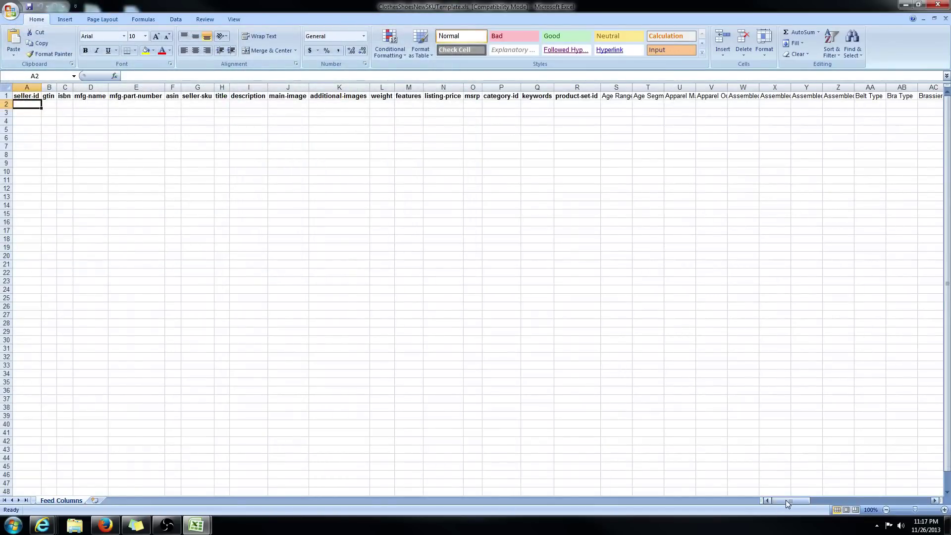
{"action": "mouse_move", "coordinate": [785, 500]}
{"action": "left_mouse_down"}
{"action": "mouse_move", "coordinate": [797, 501]}
{"action": "mouse_move", "coordinate": [785, 500]}
{"action": "left_mouse_up"}
Switch to Internet Explorer, view the Feed Documents page and the apparel taxonomy in the Category Attributes document, and return to Excel
{"action": "mouse_move", "coordinate": [42, 529]}
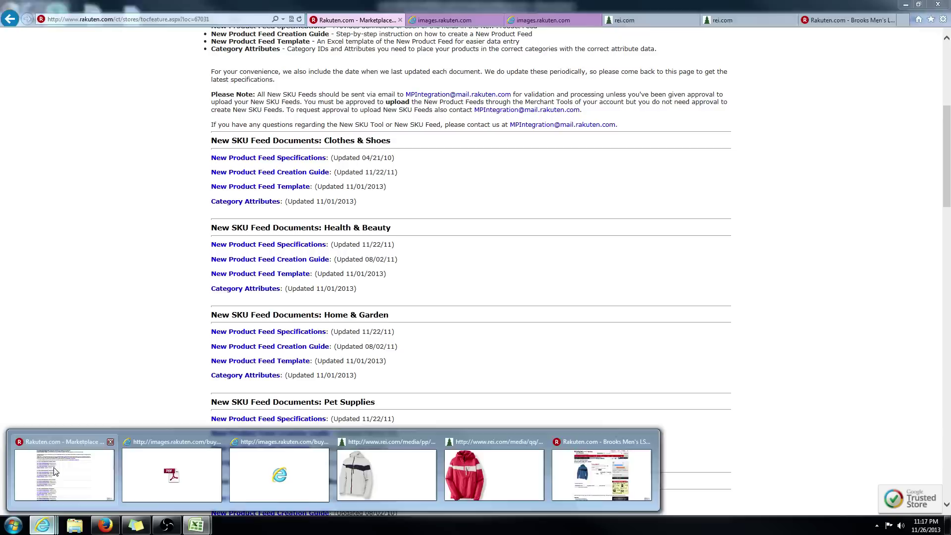
{"action": "left_click", "coordinate": [70, 448]}
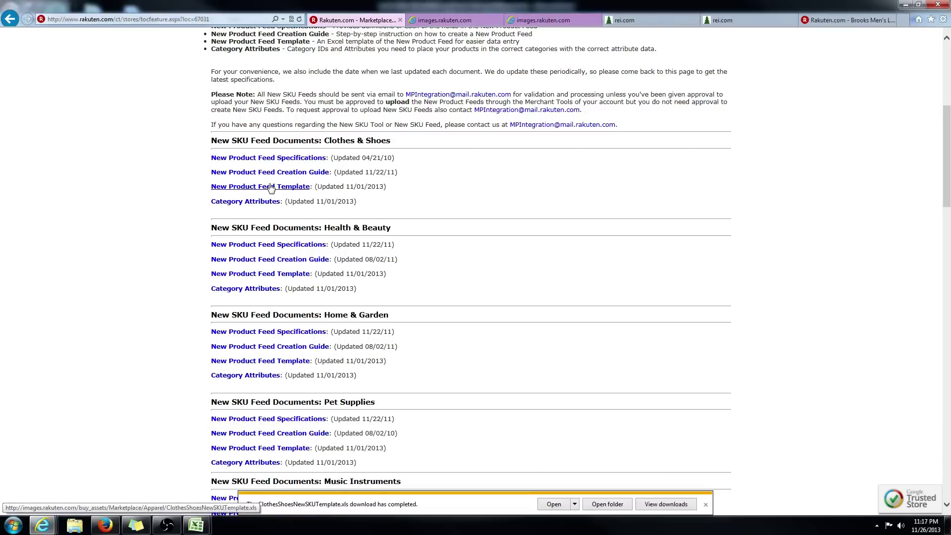
{"action": "left_click", "coordinate": [458, 21]}
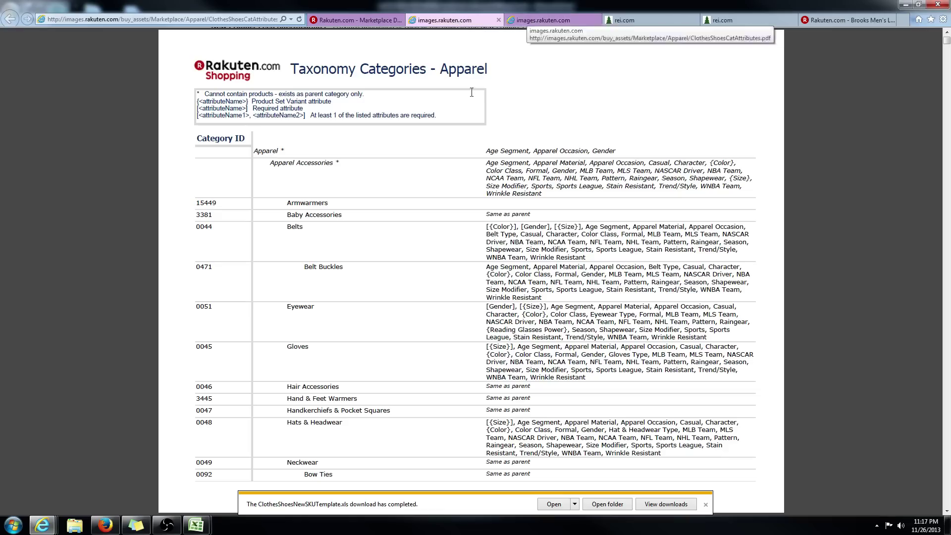
{"action": "mouse_move", "coordinate": [197, 525]}
{"action": "left_click", "coordinate": [252, 451]}
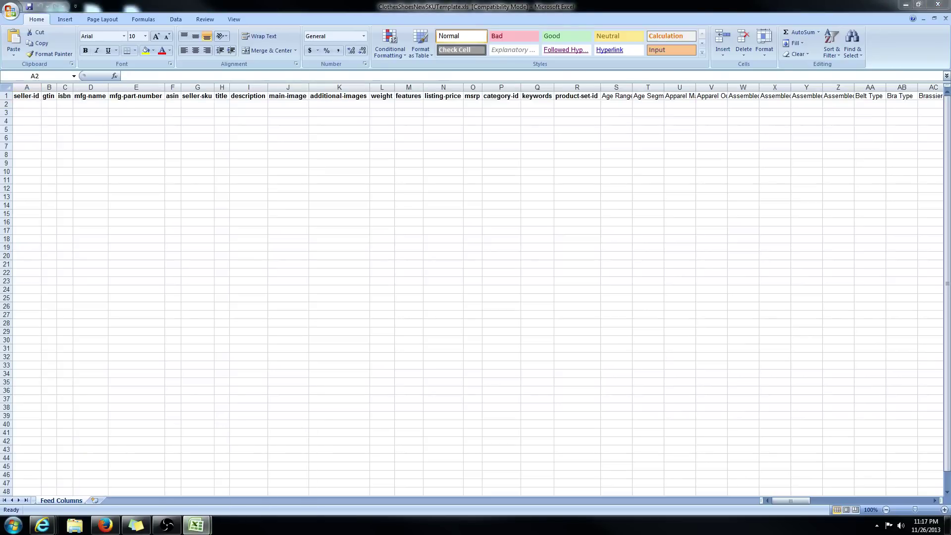
Enter the seller ID in cell A2 and widen the seller-id column to show the full number
{"action": "left_click", "coordinate": [26, 103]}
{"action": "left_click", "coordinate": [28, 102]}
{"action": "type", "text": "40406336"}
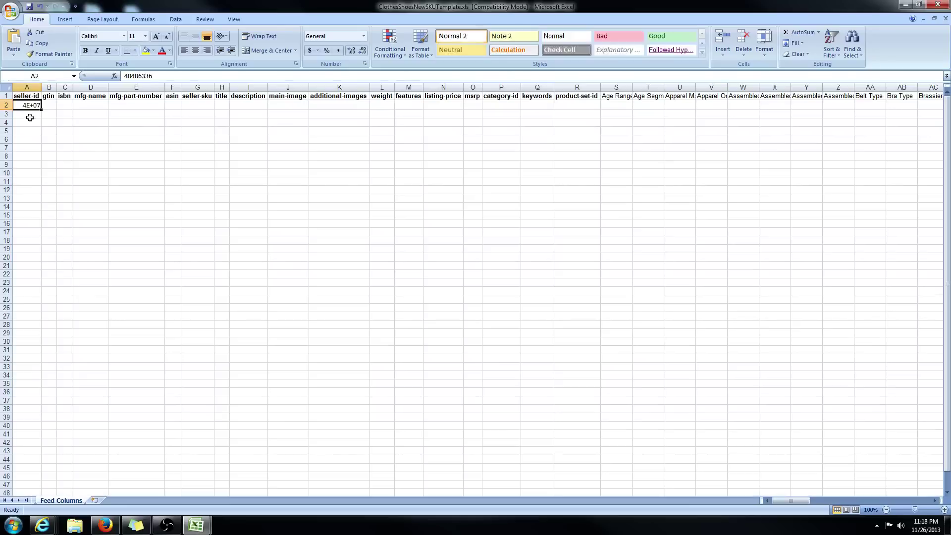
{"action": "left_click_drag", "start_coordinate": [43, 87], "coordinate": [52, 87]}
Repeat the same seller ID in cells A3 through A9 of the seller-id column
{"action": "left_click", "coordinate": [31, 115]}
{"action": "type", "text": "40406336"}
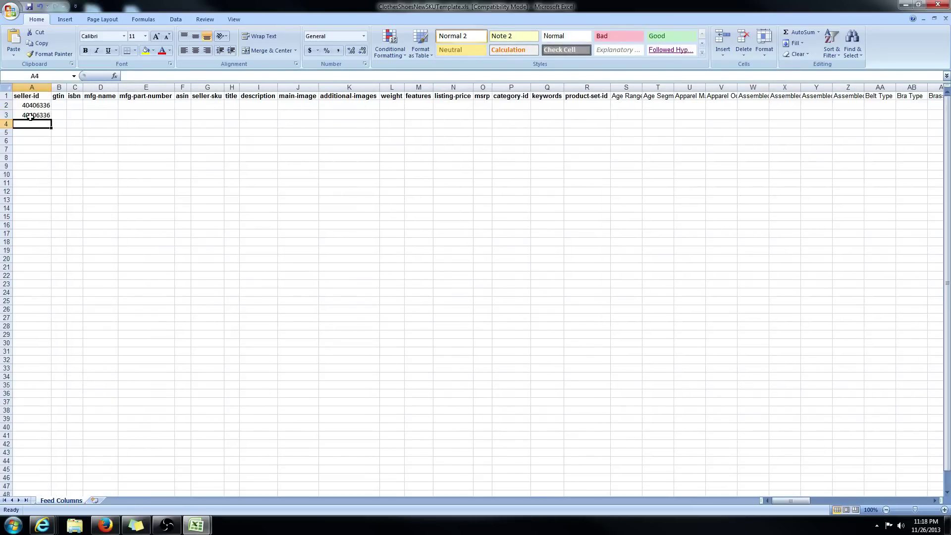
{"action": "key", "text": "Down"}
{"action": "type", "text": "40406336"}
{"action": "key", "text": "Down"}
{"action": "type", "text": "40406336"}
{"action": "key", "text": "Down"}
{"action": "type", "text": "40406336"}
{"action": "key", "text": "Down"}
{"action": "key", "text": "ctrl+v"}
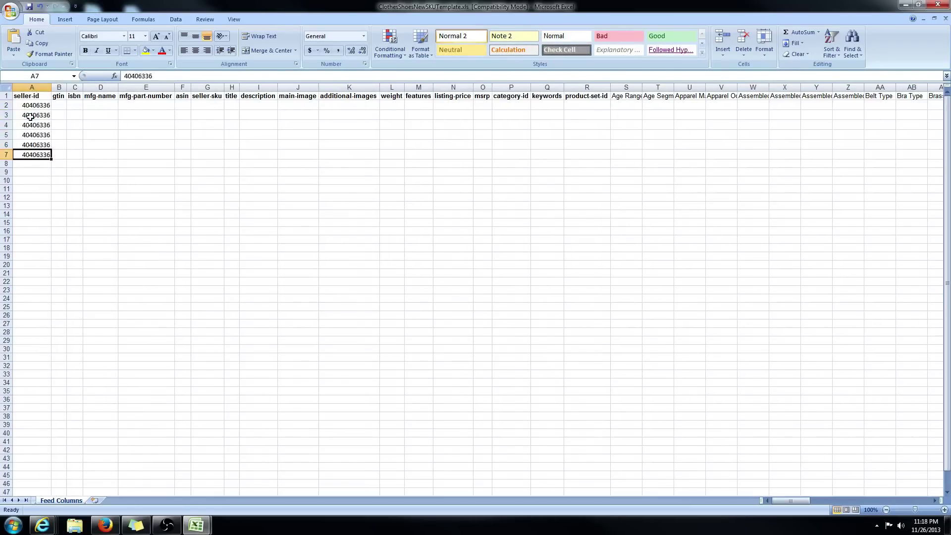
{"action": "key", "text": "Down"}
{"action": "key", "text": "ctrl+v"}
{"action": "key", "text": "Down"}
{"action": "key", "text": "ctrl+v"}
Return to row 2 in the gtin column and widen that column
{"action": "key", "text": "Up"}
{"action": "key", "text": "Right"}
{"action": "key", "text": "Up"}
{"action": "key", "text": "Up"}
{"action": "key", "text": "Up"}
{"action": "key", "text": "Up"}
{"action": "key", "text": "Up"}
{"action": "key", "text": "Up"}
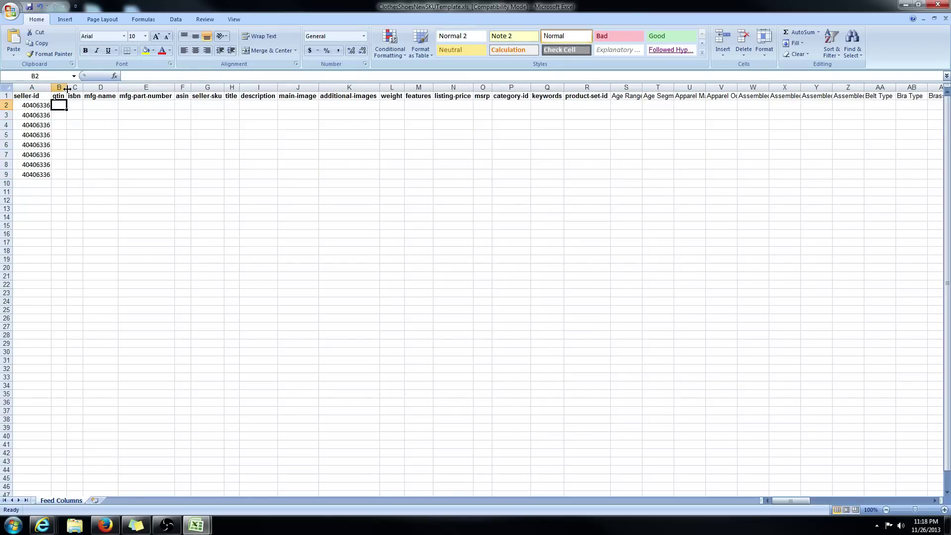
{"action": "left_click_drag", "start_coordinate": [68, 92], "coordinate": [78, 91]}
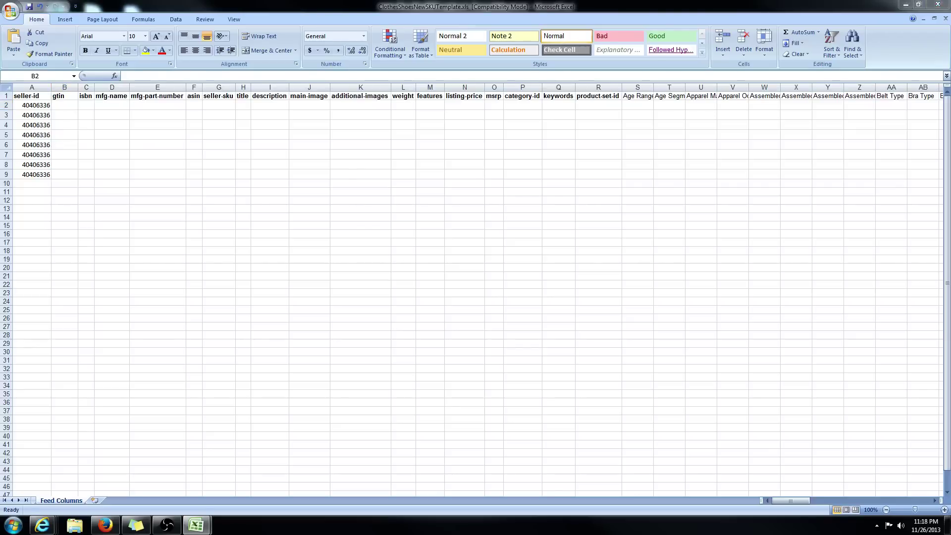
Fill the mfg-name column with Brooks in cells D2 through D9
{"action": "left_click", "coordinate": [118, 106]}
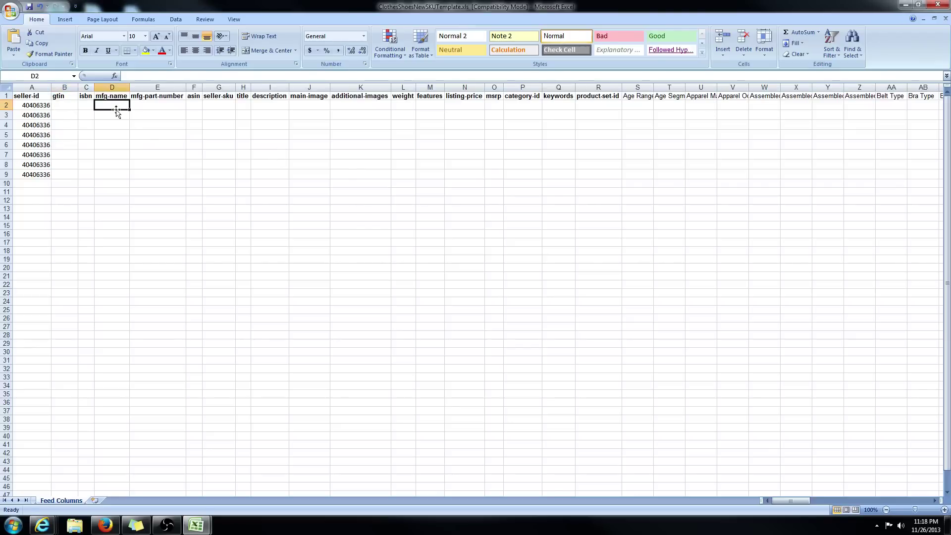
{"action": "key", "text": "ctrl+v"}
{"action": "key", "text": "Return"}
{"action": "key", "text": "ctrl+v"}
{"action": "key", "text": "Return"}
{"action": "key", "text": "ctrl+v"}
{"action": "key", "text": "Return"}
{"action": "key", "text": "ctrl+v"}
{"action": "key", "text": "Return"}
{"action": "key", "text": "ctrl+v"}
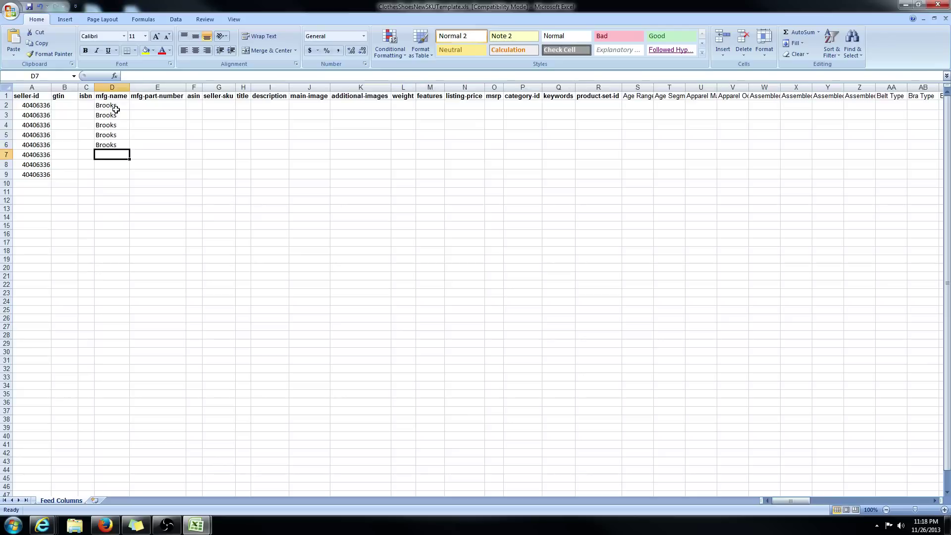
{"action": "key", "text": "Return"}
{"action": "key", "text": "ctrl+v"}
{"action": "key", "text": "Return"}
{"action": "key", "text": "ctrl+v"}
{"action": "key", "text": "Return"}
{"action": "type", "text": "Brooks"}
Fill mfg-part-number cells E2:E9 with BRLSDRS, BRLSDRM, BRLSDRL, BRLSDRXL, BWLSDRS, BWLSDRM, BWLSDRL and BWLSDRXL
{"action": "key", "text": "Right"}
{"action": "key", "text": "Up"}
{"action": "key", "text": "Up"}
{"action": "key", "text": "Up"}
{"action": "key", "text": "Up"}
{"action": "key", "text": "Up"}
{"action": "key", "text": "Up"}
{"action": "key", "text": "Up"}
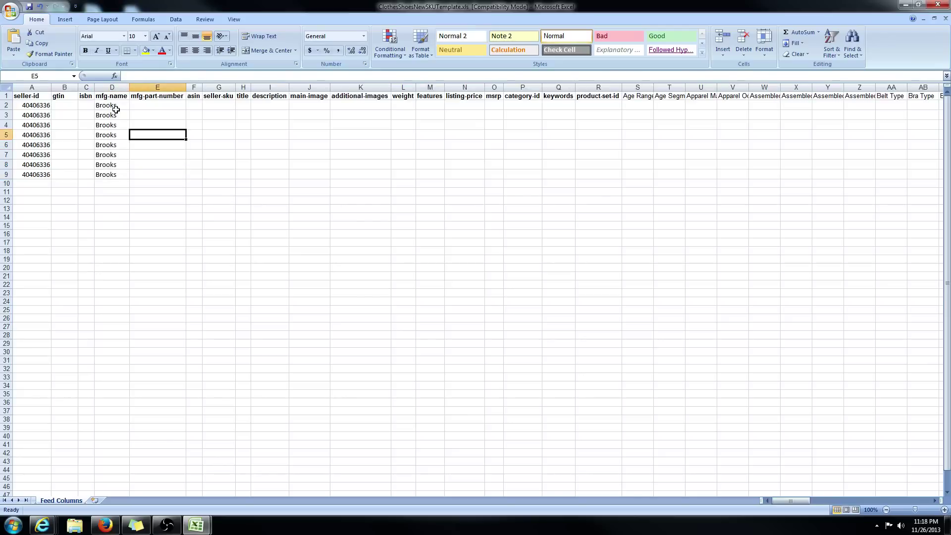
{"action": "key", "text": "alt+Tab"}
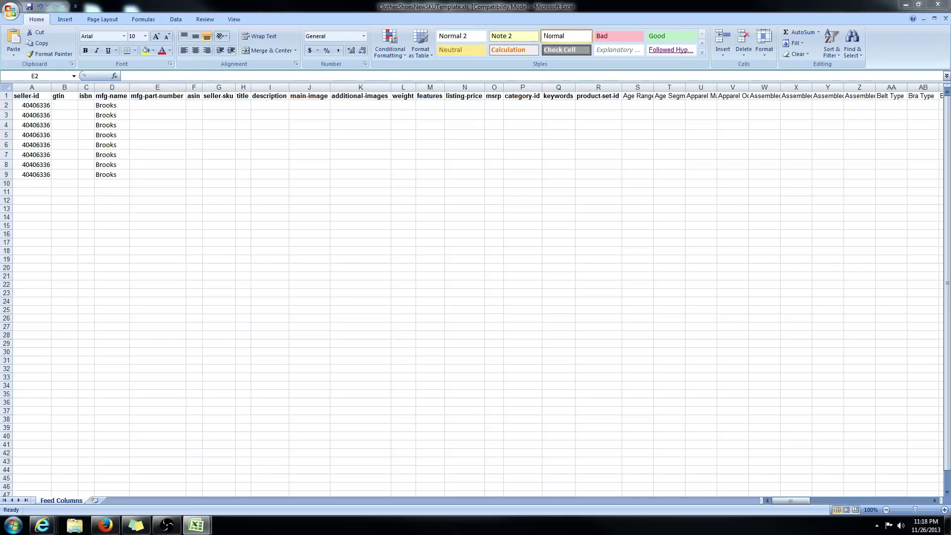
{"action": "left_click", "coordinate": [155, 102]}
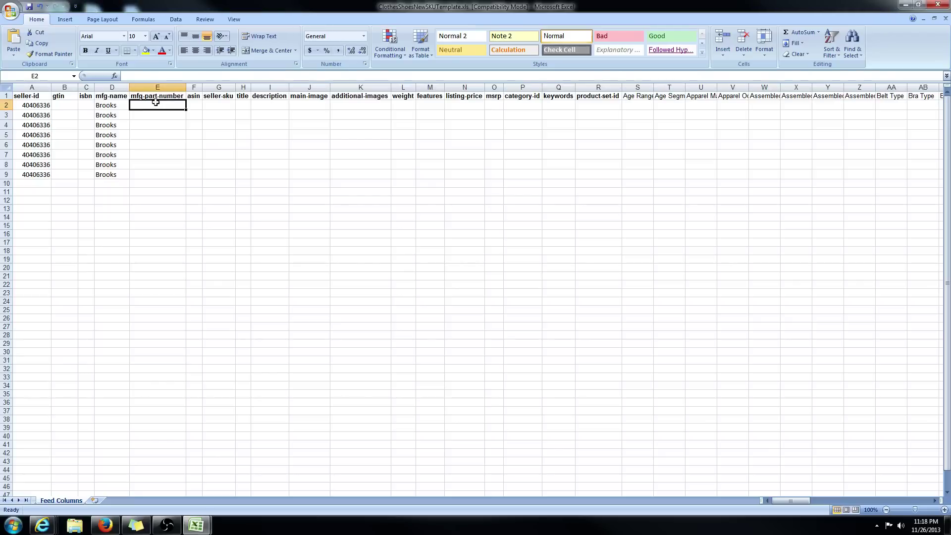
{"action": "type", "text": "BRLSDRS BRLSDRM BRLSDRL BRLSDRXL BWLSDRS BWLSDRM BWLSDRL BWLSDRXL"}
Fill seller-sku cells G2:G9 with brookslsdwhite-small, -med, -large and -Xlarge, followed by brookslsdred with the same four size suffixes
{"action": "left_click", "coordinate": [206, 115]}
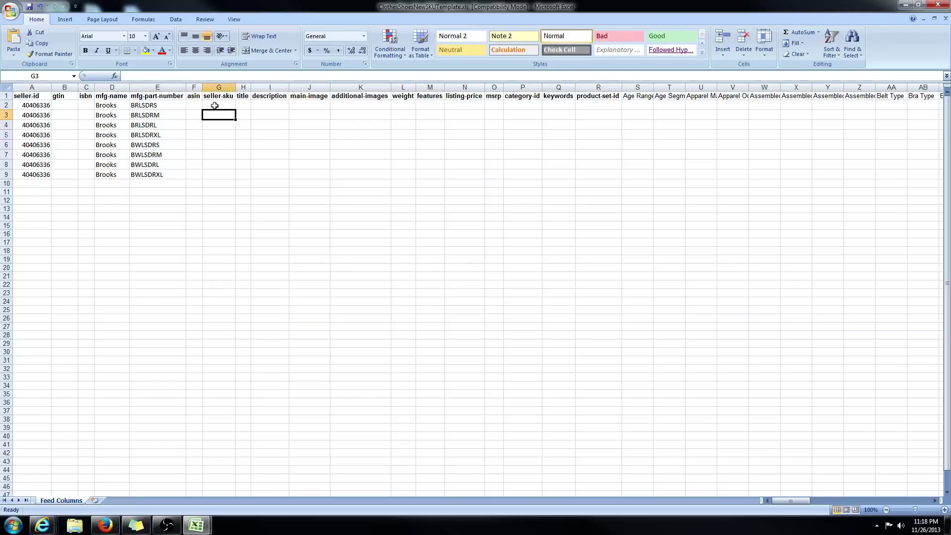
{"action": "left_click", "coordinate": [214, 105]}
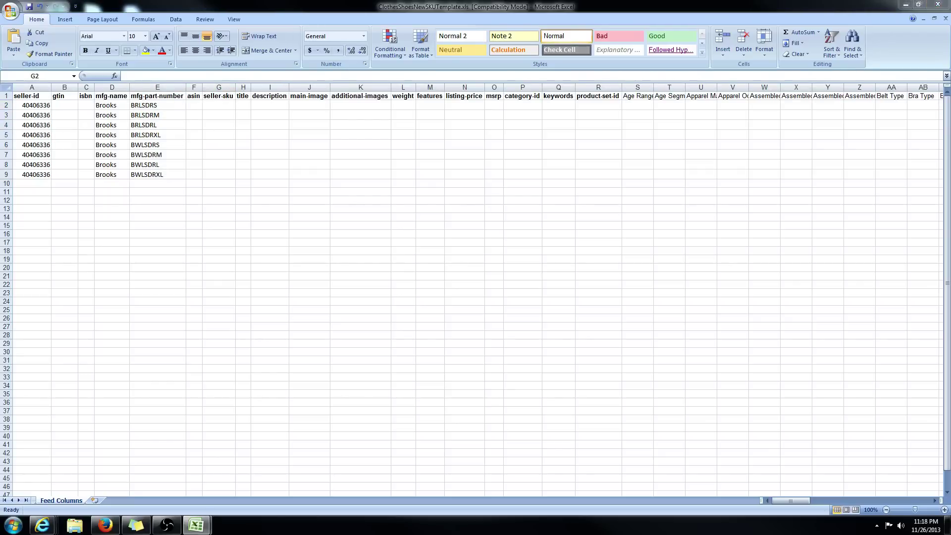
{"action": "left_click", "coordinate": [223, 106]}
{"action": "type", "text": "brookslsdwhite-small brookslsdwhite-med brookslsdwhite-large brookslsdwhite-Xlarge brookslsdred-small brookslsdred-med brookslsdred-large brookslsdred-Xlarge"}
Widen the title column and fill cells H2:H9 with the title Brooks LSD Lite II Jacket
{"action": "left_click_drag", "start_coordinate": [251, 91], "coordinate": [294, 91]}
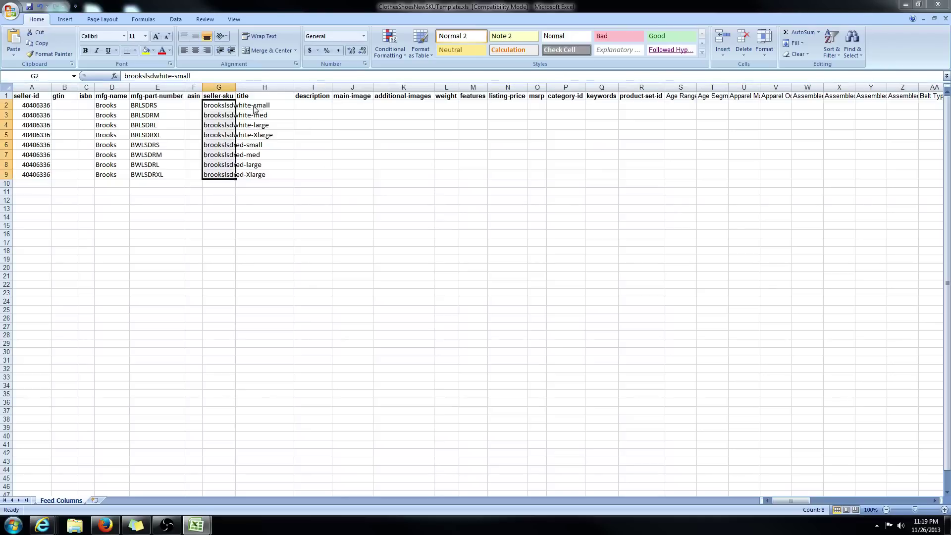
{"action": "left_click", "coordinate": [254, 105]}
{"action": "type", "text": "Brooks LSD Lite II Jacket Brooks LSD Lite II Jacket Brooks LSD Lite II Jacket Brooks LSD Lite II Jacket Brooks LSD Lite II Jacket Brooks LSD Lite II Jacket Brooks LSD Lite II Jacket Brooks LSD Lite II Jacket"}
{"action": "left_click", "coordinate": [263, 157]}
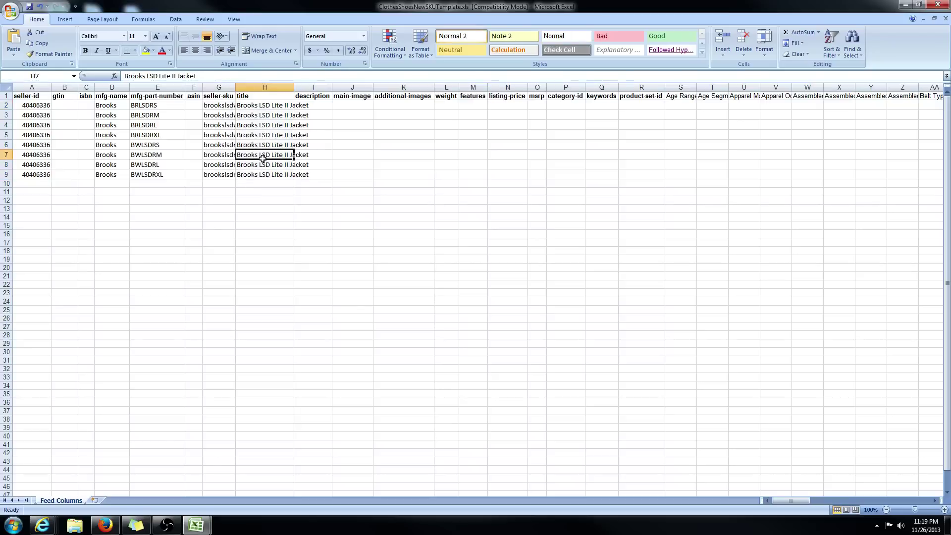
{"action": "key", "text": "Down"}
{"action": "key", "text": "Down"}
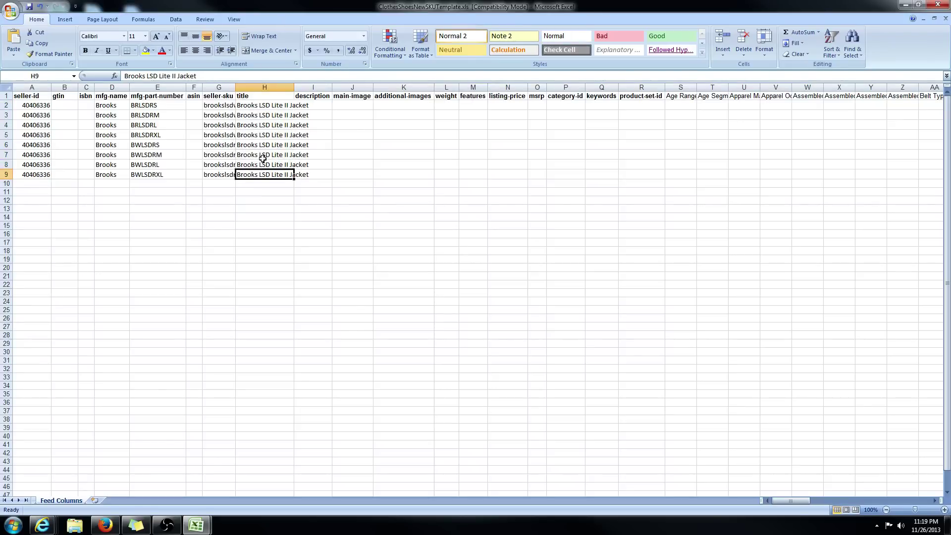
{"action": "key", "text": "Up"}
{"action": "key", "text": "Up"}
{"action": "key", "text": "Up"}
{"action": "key", "text": "Up"}
{"action": "key", "text": "Up"}
{"action": "key", "text": "Up"}
{"action": "key", "text": "Up"}
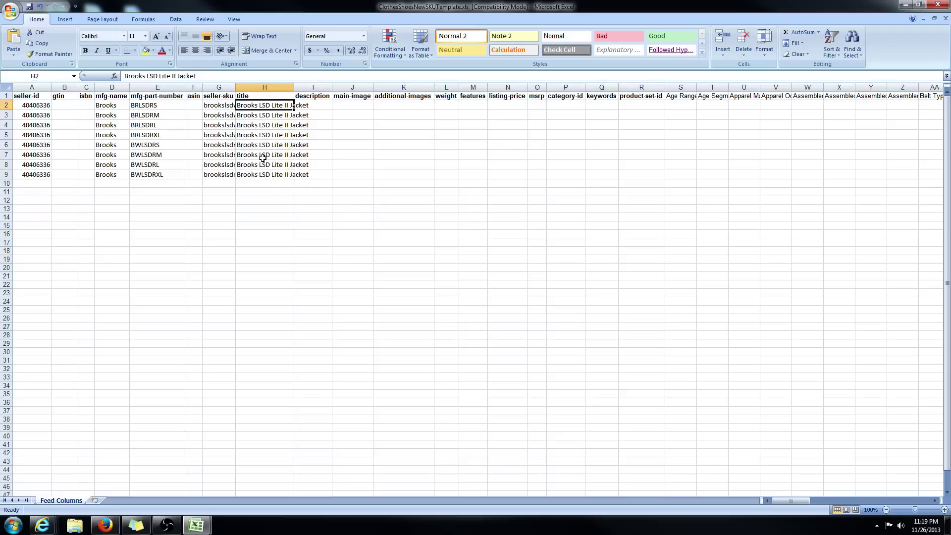
On the Rakuten page for the Brooks Men's LSD Lite II Jacket, choose the color Brite Green, examine the product attributes, and return to Excel
{"action": "mouse_move", "coordinate": [42, 524]}
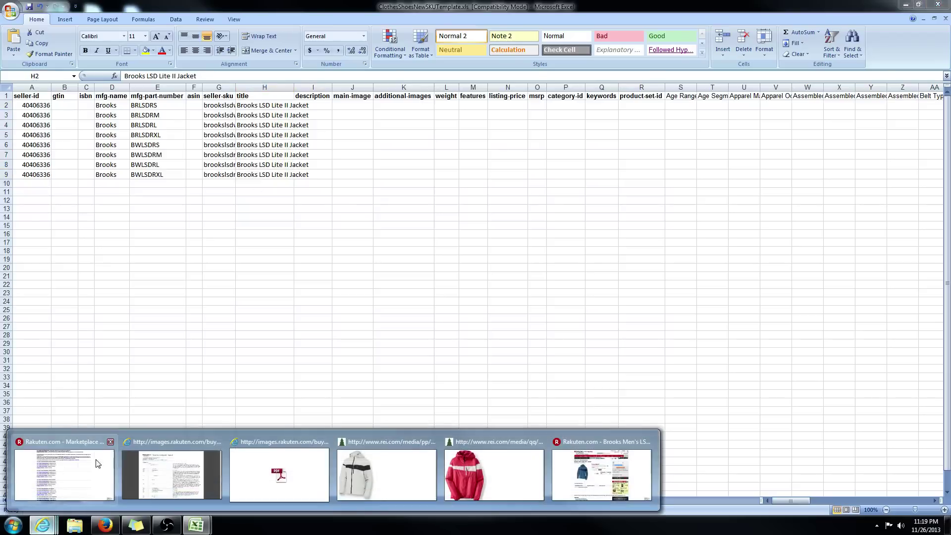
{"action": "left_click", "coordinate": [572, 482]}
{"action": "left_click", "coordinate": [641, 156]}
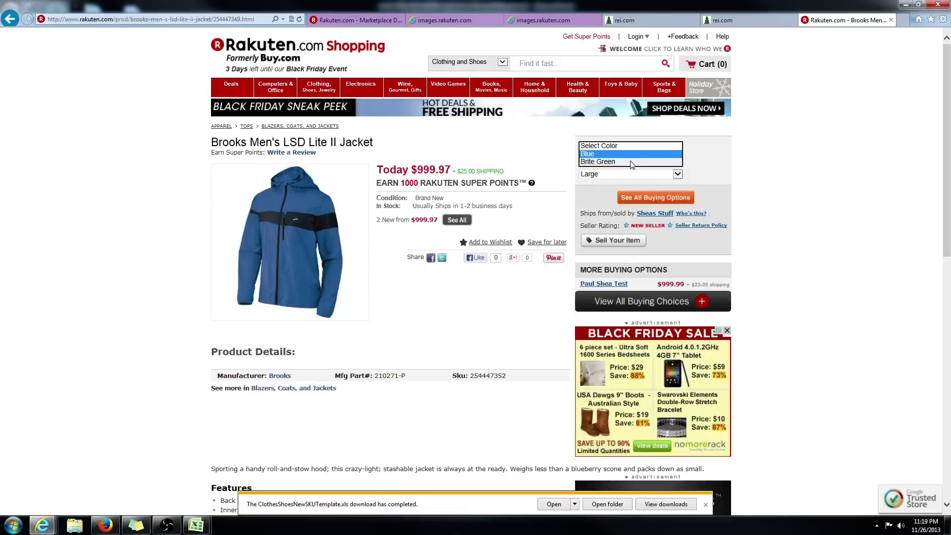
{"action": "left_click", "coordinate": [631, 162]}
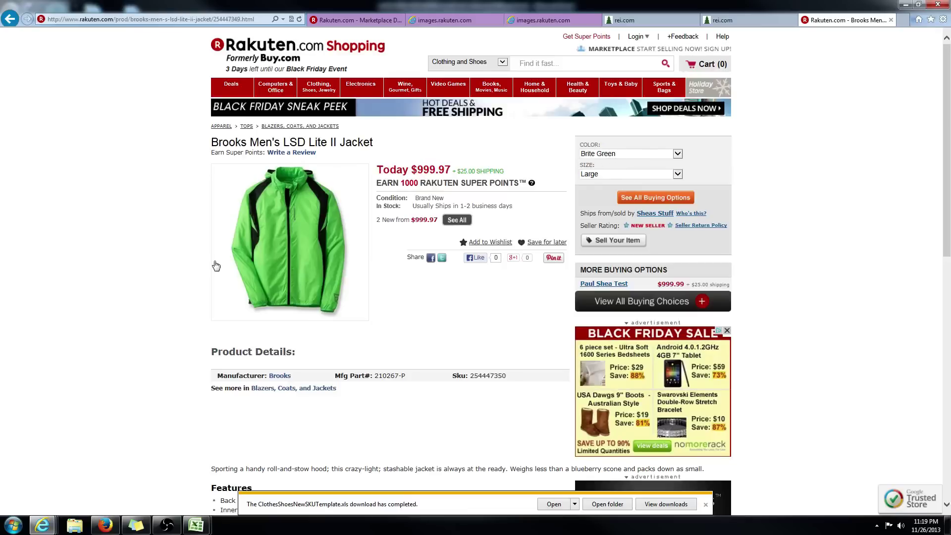
{"action": "scroll", "coordinate": [119, 302], "scroll_direction": "down", "scroll_amount": 3}
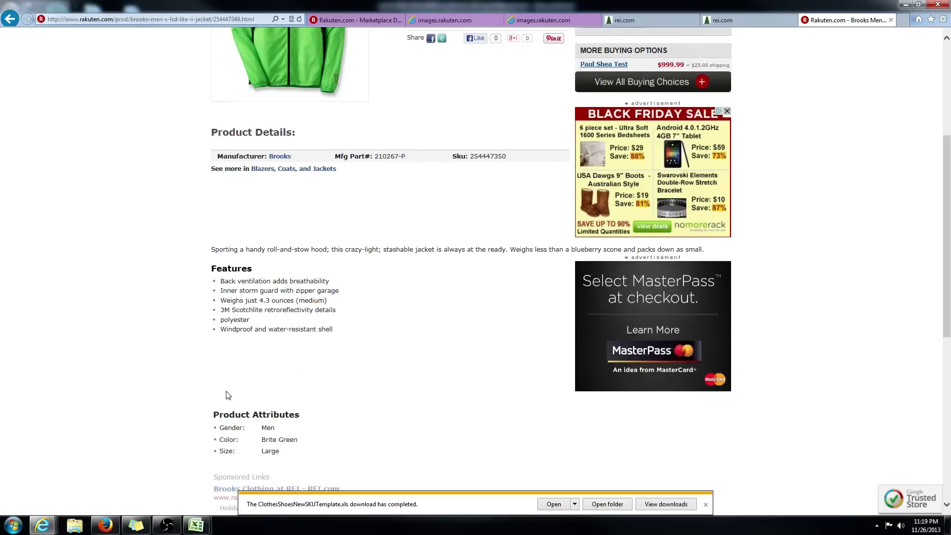
{"action": "left_click_drag", "start_coordinate": [276, 429], "coordinate": [147, 408]}
{"action": "scroll", "coordinate": [149, 396], "scroll_direction": "up", "scroll_amount": 4}
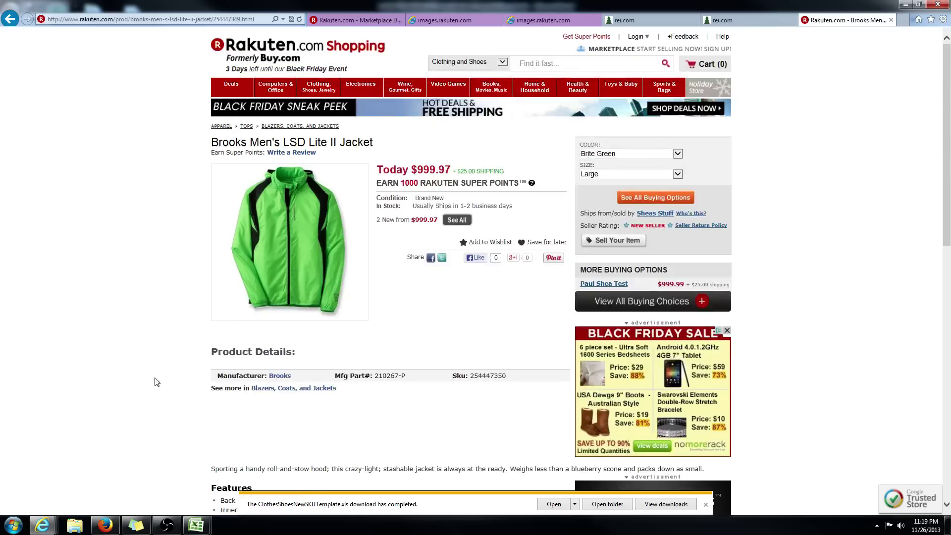
{"action": "key", "text": "alt+Tab"}
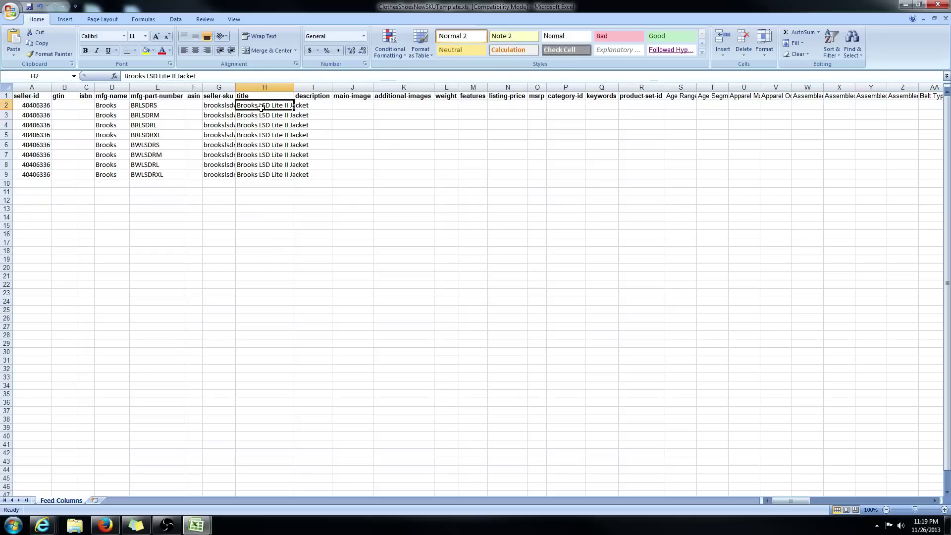
Enter the jacket description beginning "Sporting a handy roll-and-stow hood" in description cells I2 and I3
{"action": "left_click", "coordinate": [312, 107]}
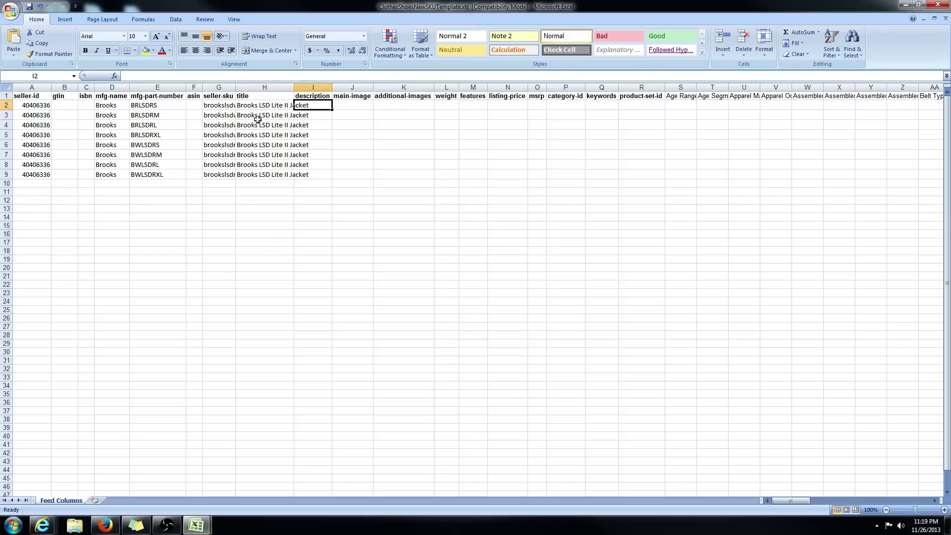
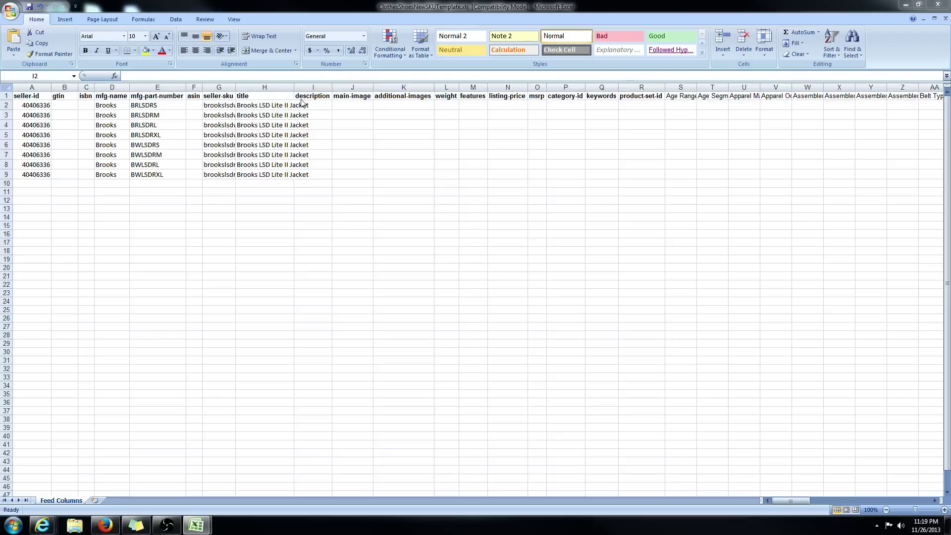
{"action": "left_click", "coordinate": [318, 105]}
{"action": "type", "text": "Sporting a handy roll-and-stow hood; this crazy-light, stashable jacket is always at the ready. Weighs less than a blueberry scone and packs down as small as one!"}
{"action": "key", "text": "Return"}
{"action": "key", "text": "ctrl+Down"}
{"action": "type", "text": "Sporting a handy roll-and-stow hood; this crazy-light; stashable jacket is always at the ready. Weighs less than a blueberry scone and packs down as small as one!"}
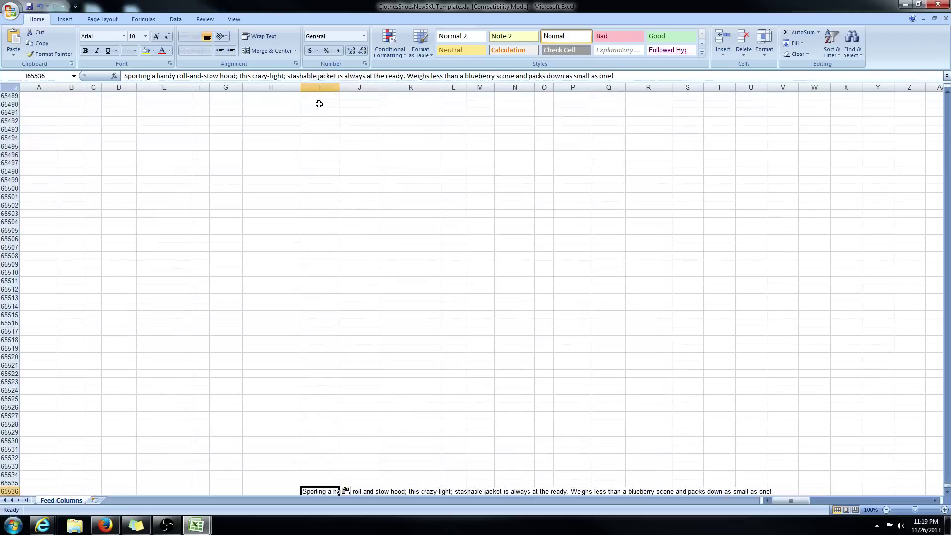
{"action": "key", "text": "ctrl+z"}
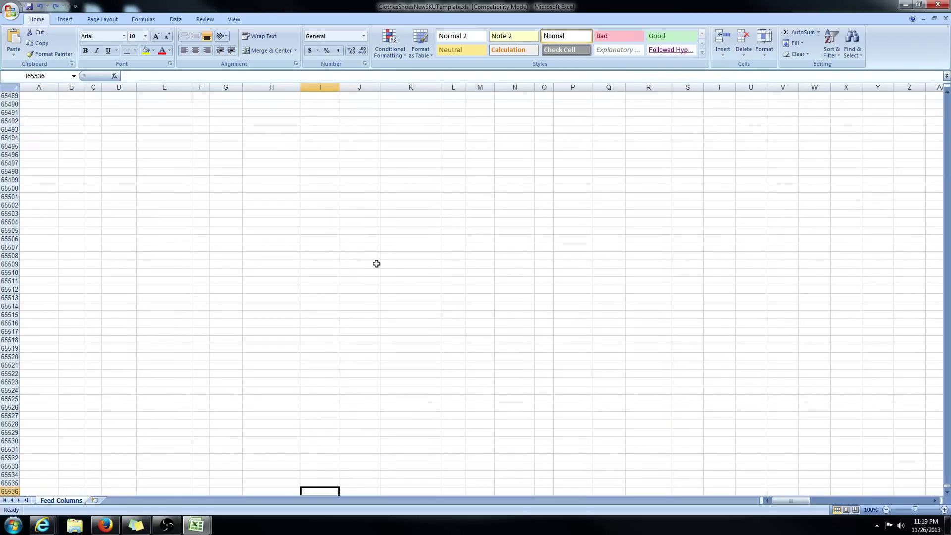
{"action": "scroll", "coordinate": [376, 263], "scroll_direction": "up", "scroll_amount": 8}
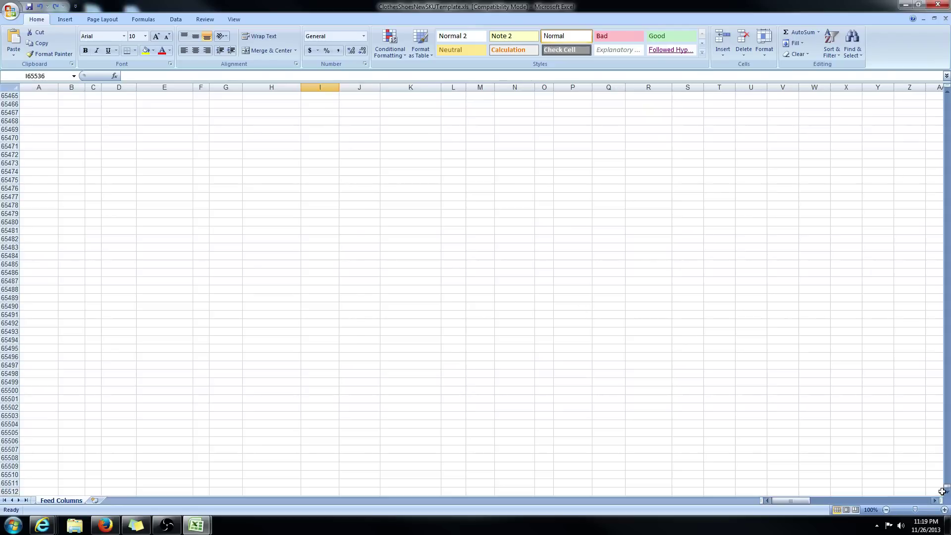
{"action": "left_click_drag", "start_coordinate": [946, 488], "coordinate": [393, 167]}
{"action": "left_click_drag", "start_coordinate": [946, 487], "coordinate": [947, 94]}
Paste the same jacket description into cells I4 through I9 of the description column
{"action": "left_click", "coordinate": [317, 125]}
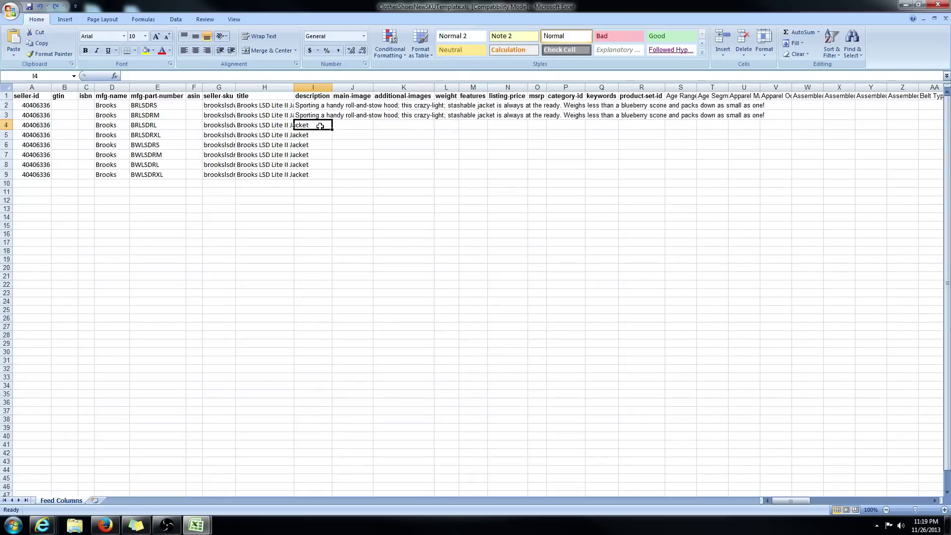
{"action": "type", "text": "Sporting a handy roll-and-stow hood; this crazy-light; stashable jacket is always at the ready. Weighs less than a blueberry scone and packs down as small as one!"}
{"action": "key", "text": "Down"}
{"action": "type", "text": "Sporting a handy roll-and-stow hood; this crazy-light; stashable jacket is always at the ready. Weighs less than a blueberry scone and packs down as small as one!"}
{"action": "key", "text": "Down"}
{"action": "key", "text": "ctrl+v"}
{"action": "key", "text": "Down"}
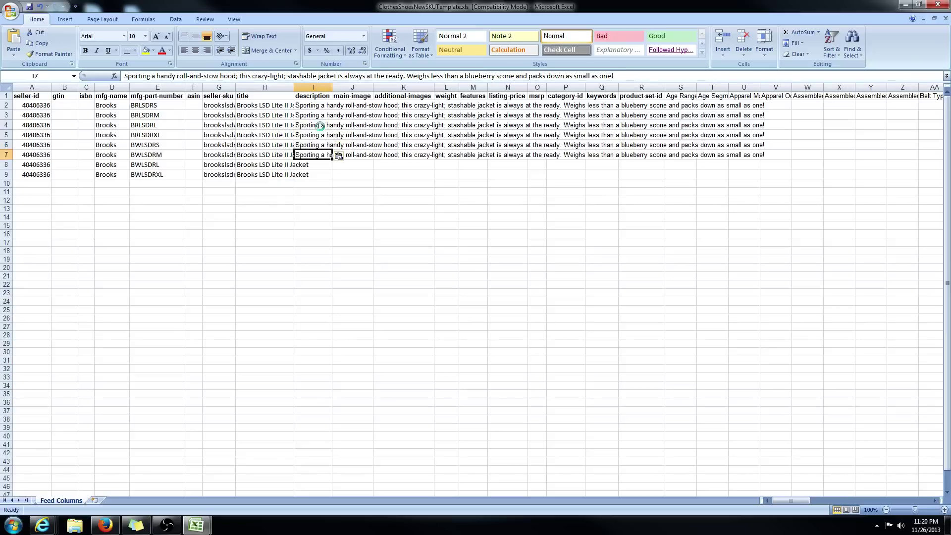
{"action": "key", "text": "ctrl+v"}
{"action": "key", "text": "Down"}
{"action": "key", "text": "ctrl+v"}
{"action": "key", "text": "Down"}
{"action": "key", "text": "ctrl+v"}
Switch to Internet Explorer, copy the image URL of the white jacket on rei.com, and return to the main-image column in Excel
{"action": "key", "text": "Up"}
{"action": "key", "text": "Up"}
{"action": "key", "text": "Right"}
{"action": "key", "text": "Up"}
{"action": "key", "text": "Up"}
{"action": "key", "text": "Up"}
{"action": "key", "text": "Up"}
{"action": "key", "text": "Up"}
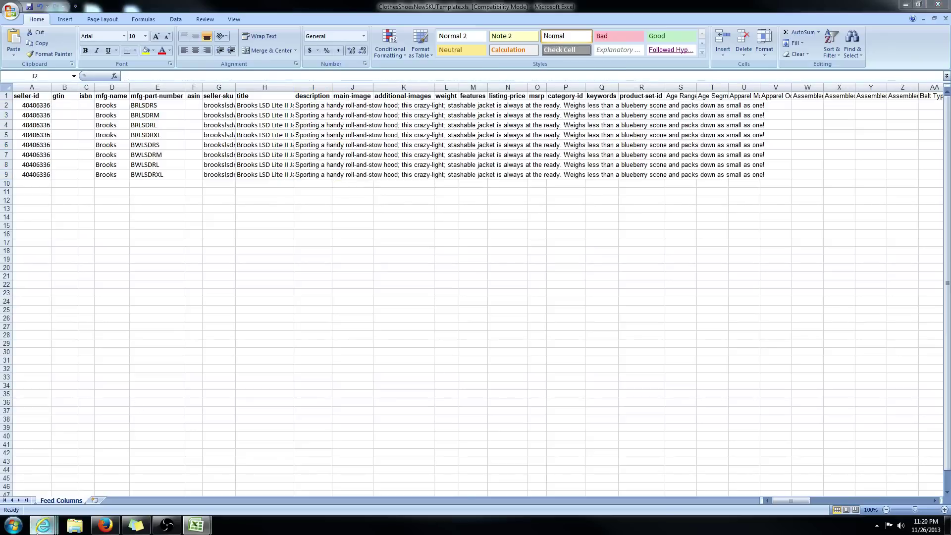
{"action": "mouse_move", "coordinate": [44, 526]}
{"action": "left_click", "coordinate": [396, 470]}
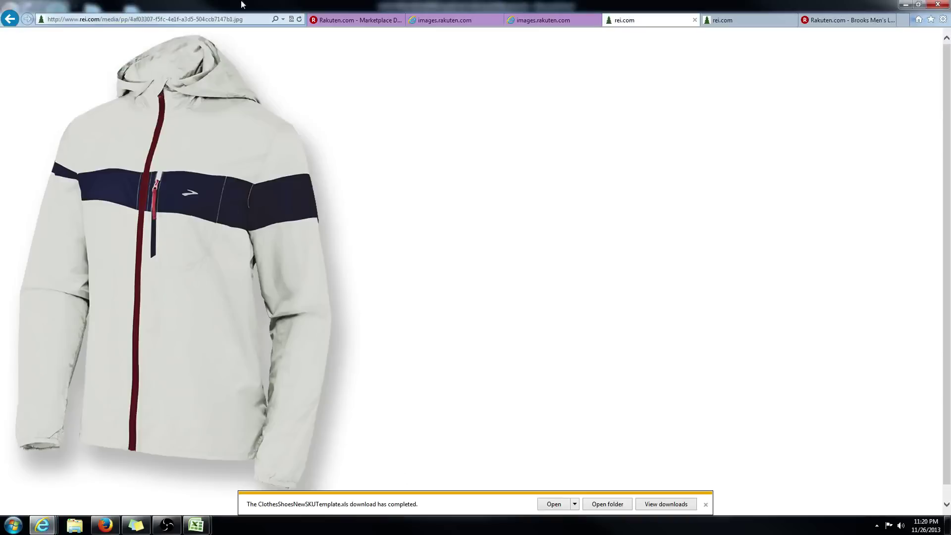
{"action": "left_click", "coordinate": [163, 19]}
{"action": "key", "text": "ctrl+c"}
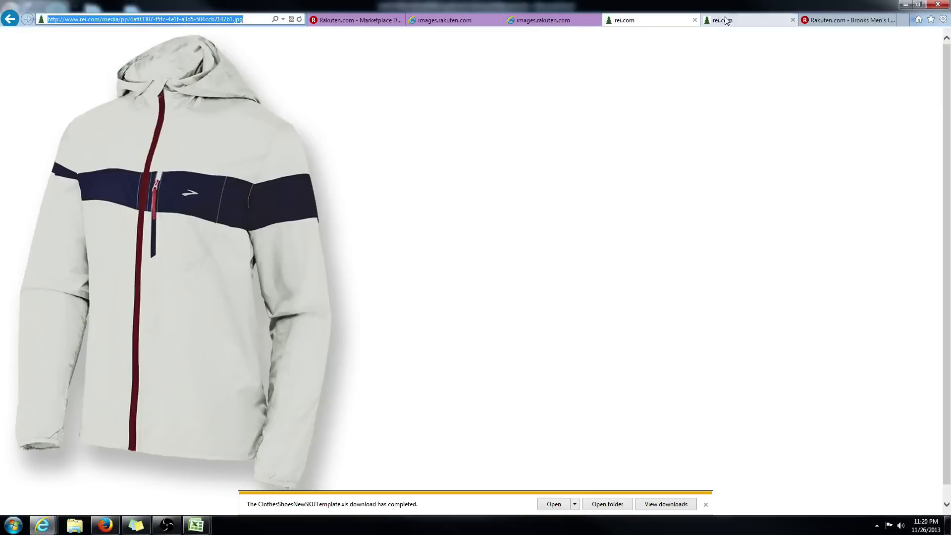
{"action": "left_click", "coordinate": [742, 20]}
{"action": "left_click", "coordinate": [644, 20]}
{"action": "key", "text": "alt+Tab"}
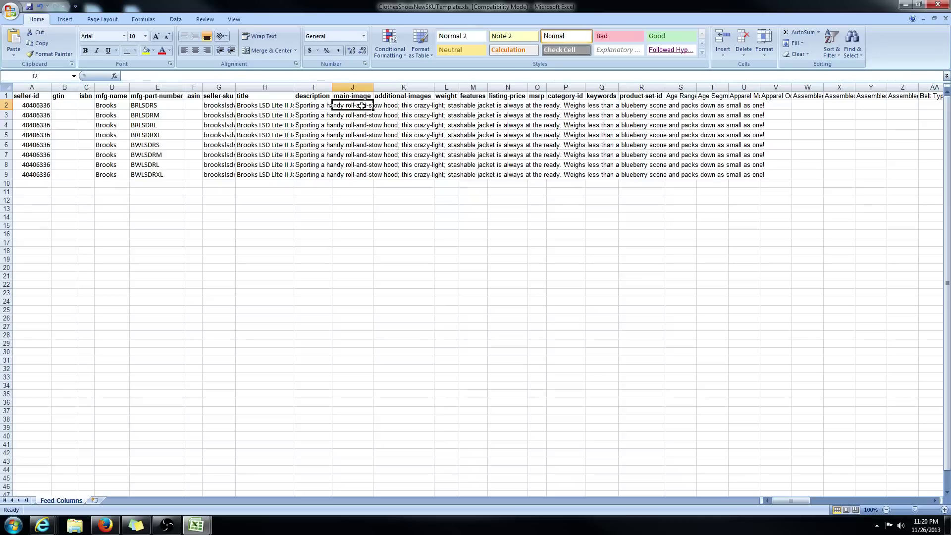
Paste the white jacket's image URL into main-image cells J2 through J5
{"action": "key", "text": "ctrl+v"}
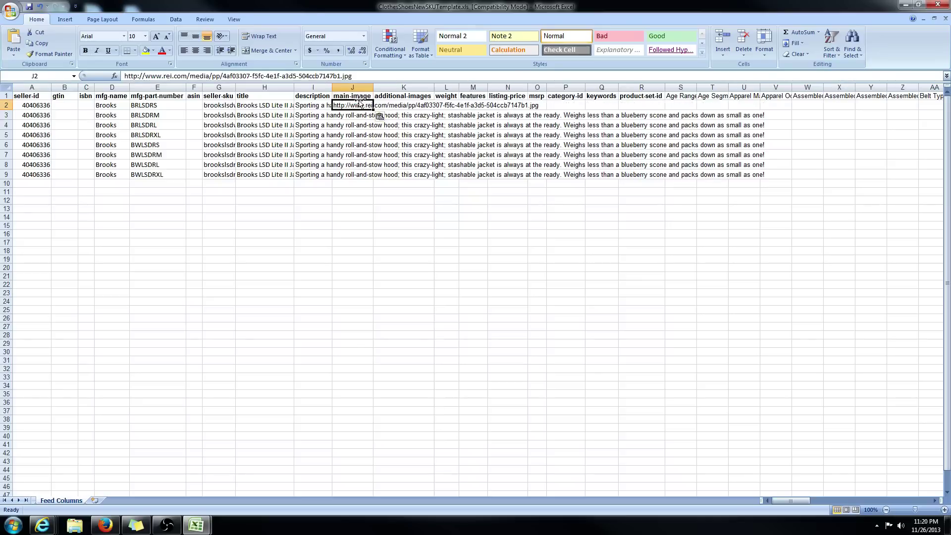
{"action": "key", "text": "Return"}
{"action": "key", "text": "ctrl+v"}
{"action": "key", "text": "Return"}
{"action": "key", "text": "ctrl+v"}
{"action": "key", "text": "Return"}
{"action": "key", "text": "ctrl+v"}
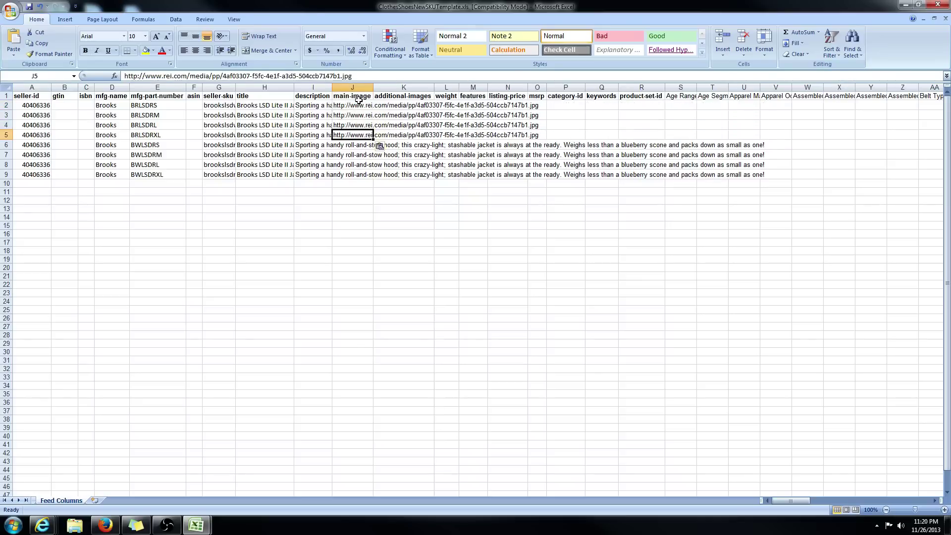
Switch to Internet Explorer, copy the image URL of the red jacket on rei.com, and return to Excel
{"action": "key", "text": "alt+Tab"}
{"action": "left_click", "coordinate": [716, 20]}
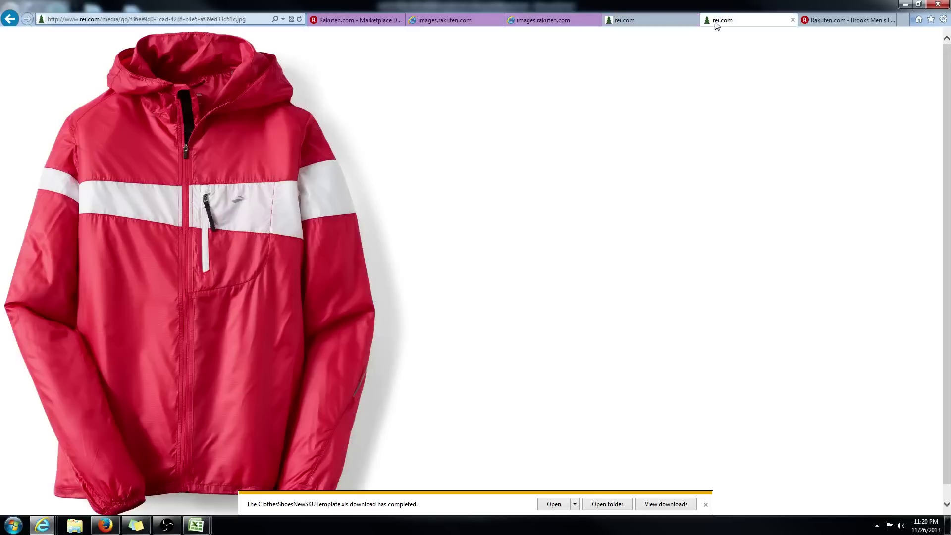
{"action": "left_click", "coordinate": [199, 20]}
{"action": "key", "text": "ctrl+c"}
{"action": "key", "text": "alt+Tab"}
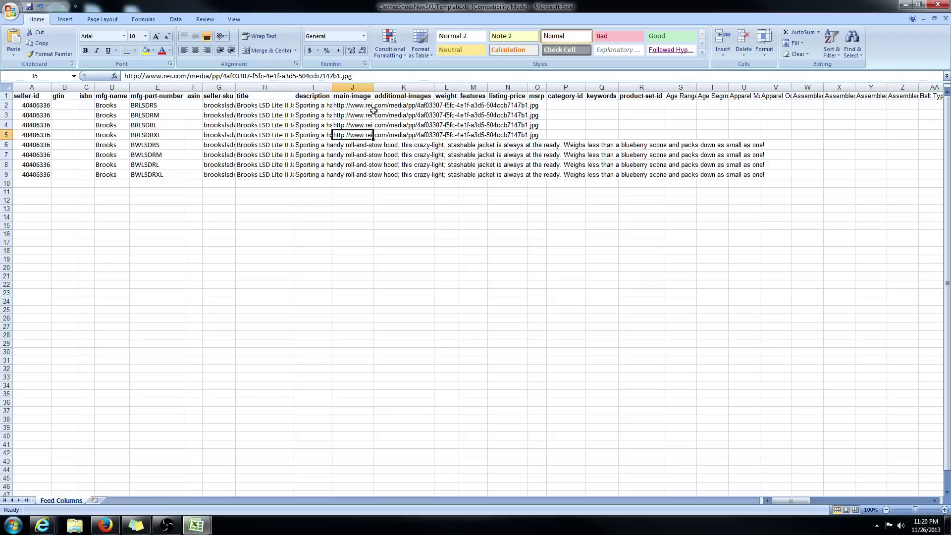
Paste the red jacket's image URL into main-image cells J6 through J9
{"action": "key", "text": "Return"}
{"action": "key", "text": "ctrl+v"}
{"action": "key", "text": "Return"}
{"action": "key", "text": "ctrl+v"}
{"action": "key", "text": "Return"}
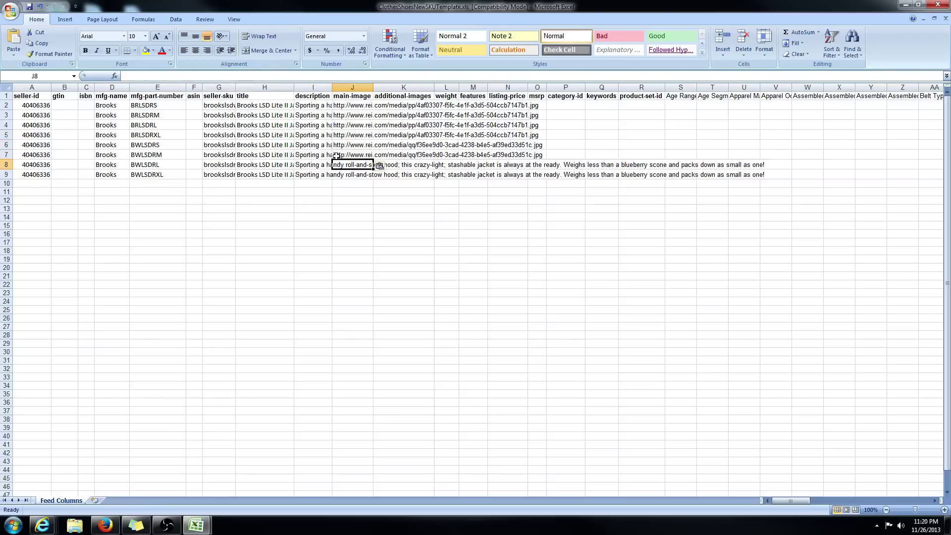
{"action": "key", "text": "ctrl+v"}
{"action": "key", "text": "Return"}
{"action": "key", "text": "ctrl+v"}
Compare the main-image URLs around rows 5 and 6, view both jacket pictures in Internet Explorer, and return to Excel
{"action": "key", "text": "Up"}
{"action": "key", "text": "Up"}
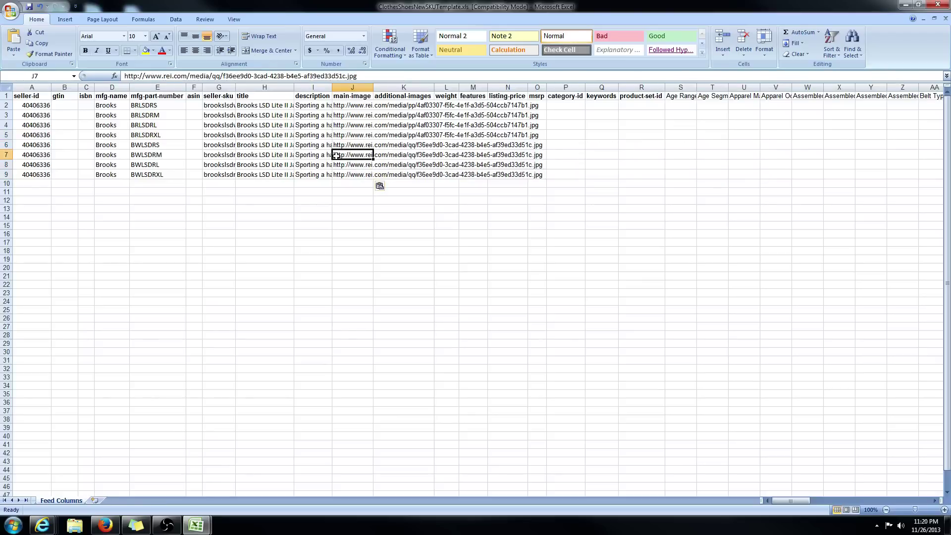
{"action": "key", "text": "Up"}
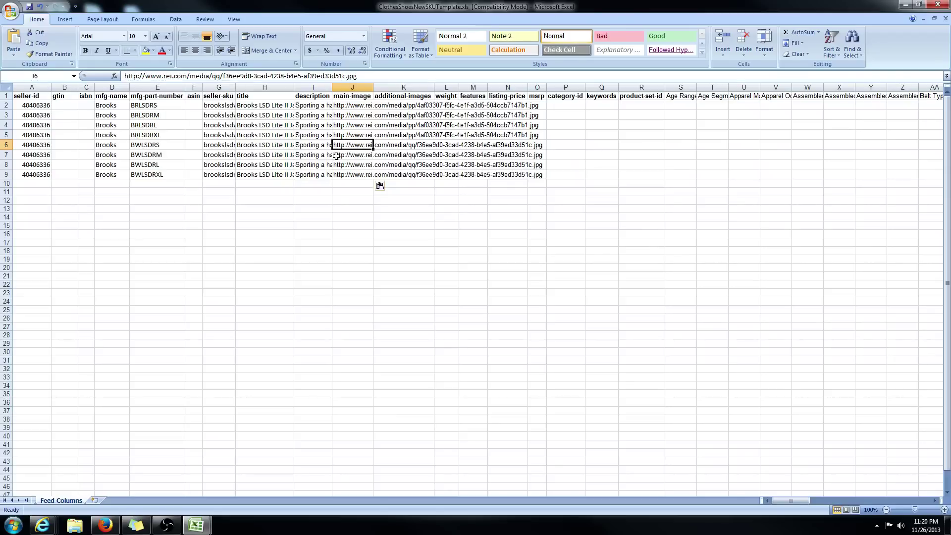
{"action": "key", "text": "Left"}
{"action": "key", "text": "Right"}
{"action": "key", "text": "Up"}
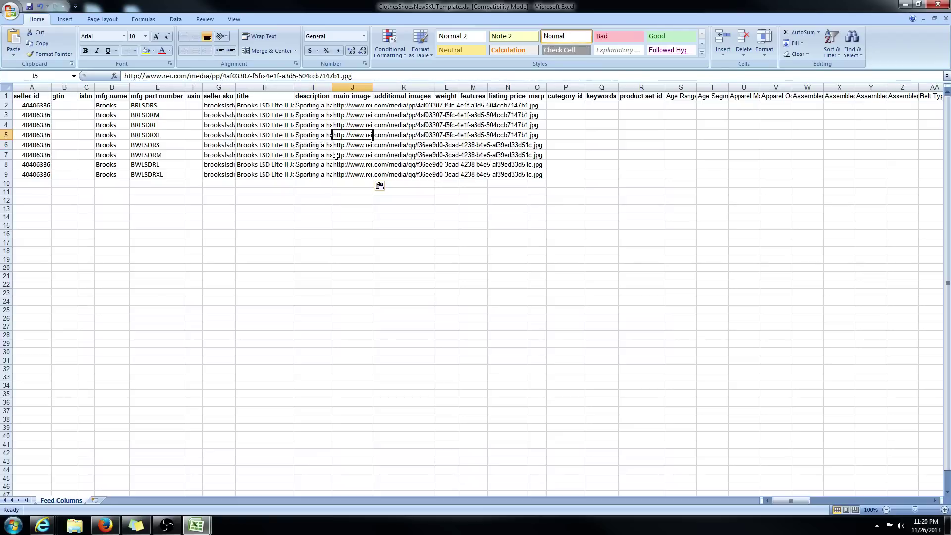
{"action": "key", "text": "Down"}
{"action": "key", "text": "Up"}
{"action": "key", "text": "Down"}
{"action": "key", "text": "Up"}
{"action": "key", "text": "Up"}
{"action": "key", "text": "Down"}
{"action": "key", "text": "Down"}
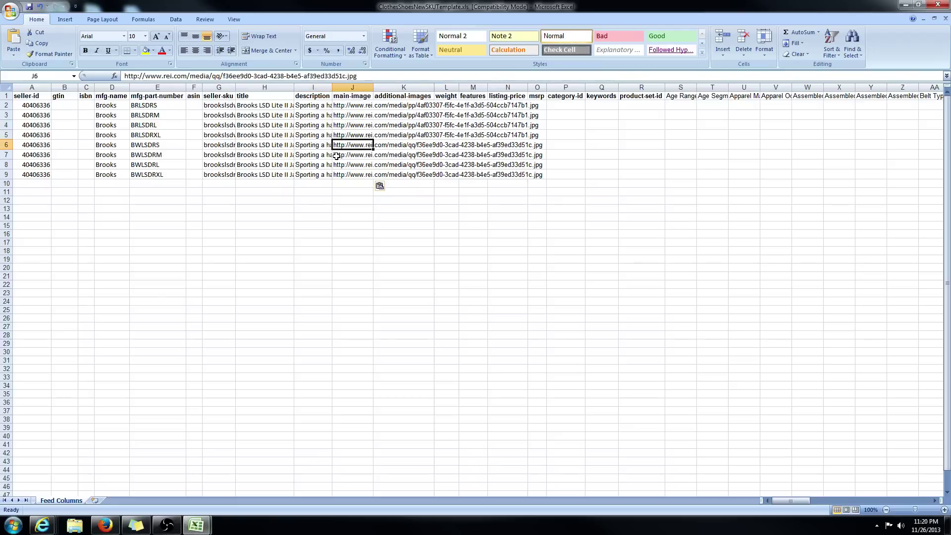
{"action": "key", "text": "alt+Tab"}
{"action": "left_click", "coordinate": [682, 20]}
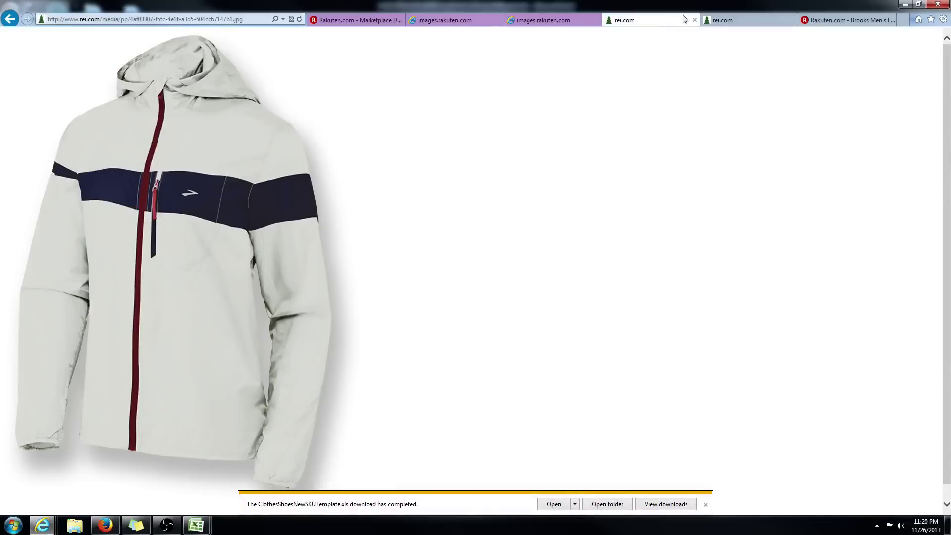
{"action": "left_click", "coordinate": [722, 20]}
{"action": "key", "text": "alt+Tab"}
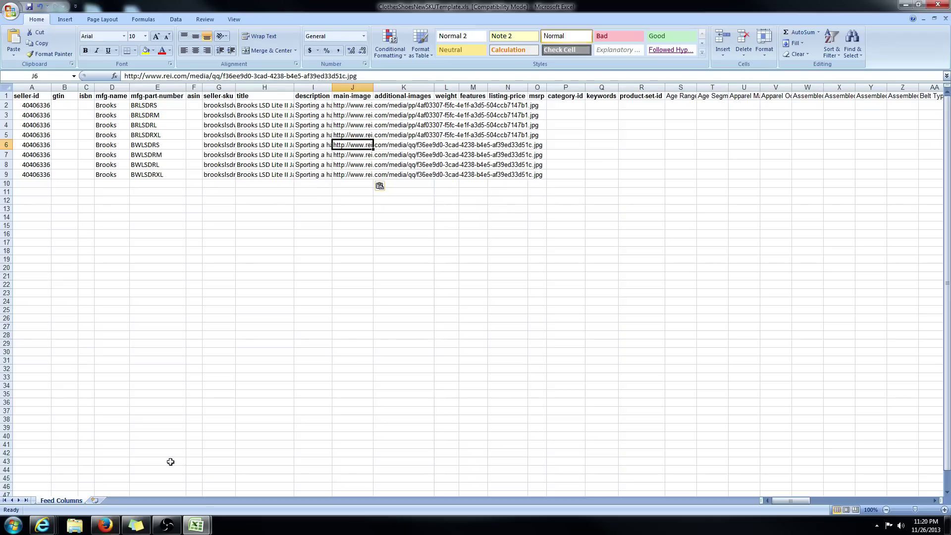
On the Rakuten page for the Brooks jacket, choose color Blue and size Small, examine the product image, and return to Excel
{"action": "left_click", "coordinate": [42, 525]}
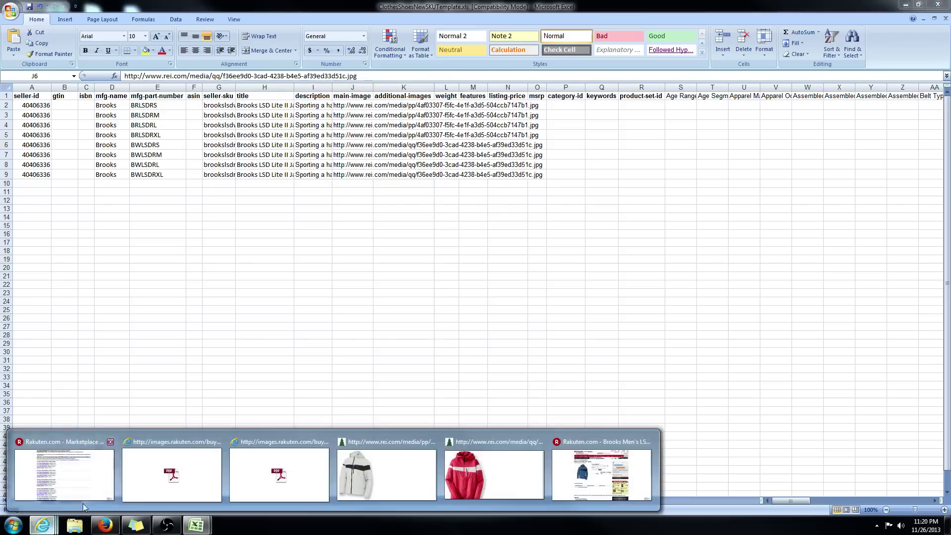
{"action": "left_click", "coordinate": [558, 468]}
{"action": "left_click", "coordinate": [619, 143]}
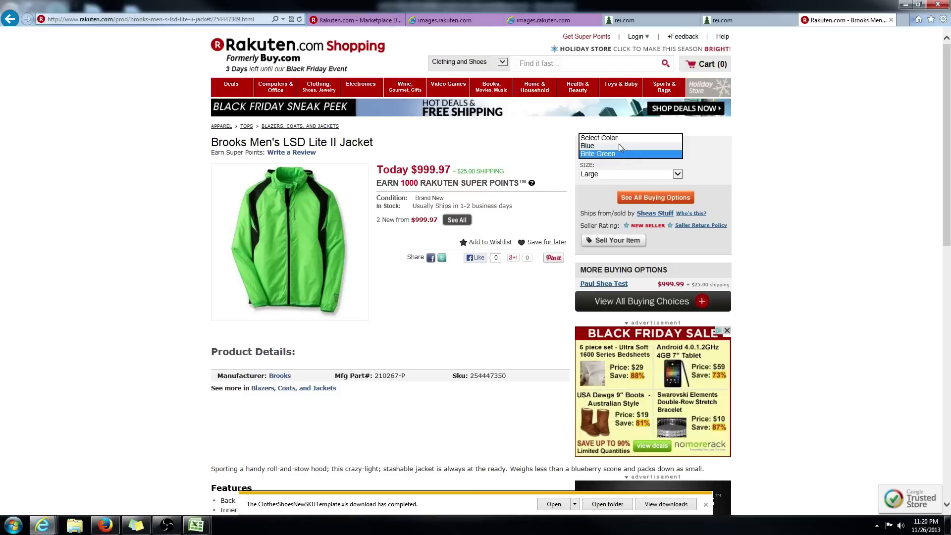
{"action": "left_click", "coordinate": [619, 145]}
{"action": "left_click", "coordinate": [597, 174]}
{"action": "left_click", "coordinate": [597, 179]}
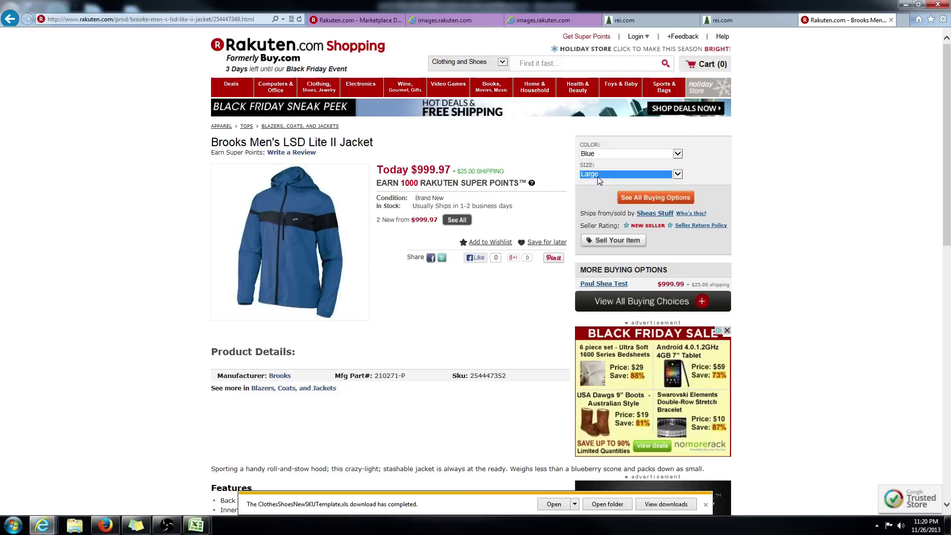
{"action": "left_click", "coordinate": [597, 176]}
{"action": "left_click", "coordinate": [597, 190]}
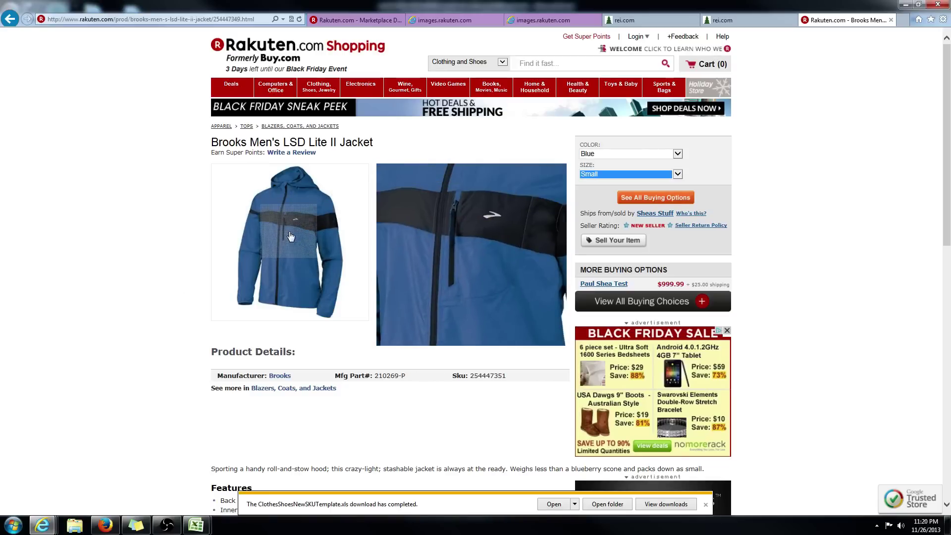
{"action": "key", "text": "alt+Tab"}
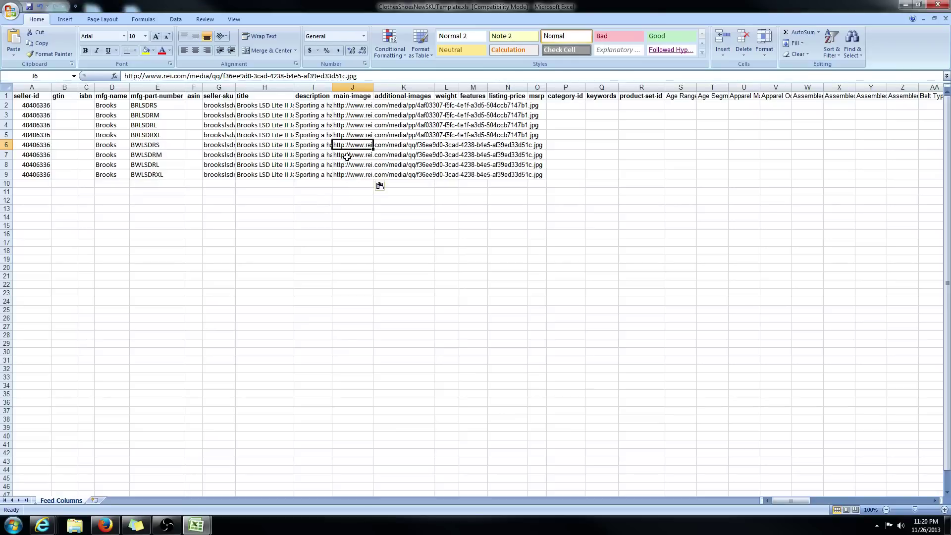
Skip the additional-images column and enter a weight of 1 in cells L2 through L9
{"action": "key", "text": "Right"}
{"action": "key", "text": "Up"}
{"action": "key", "text": "Up"}
{"action": "key", "text": "Up"}
{"action": "key", "text": "Up"}
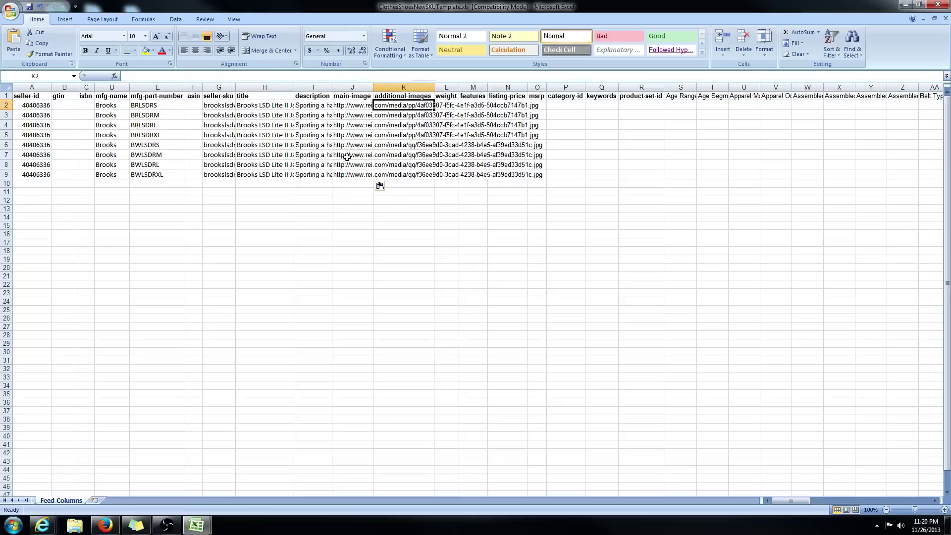
{"action": "key", "text": "Down"}
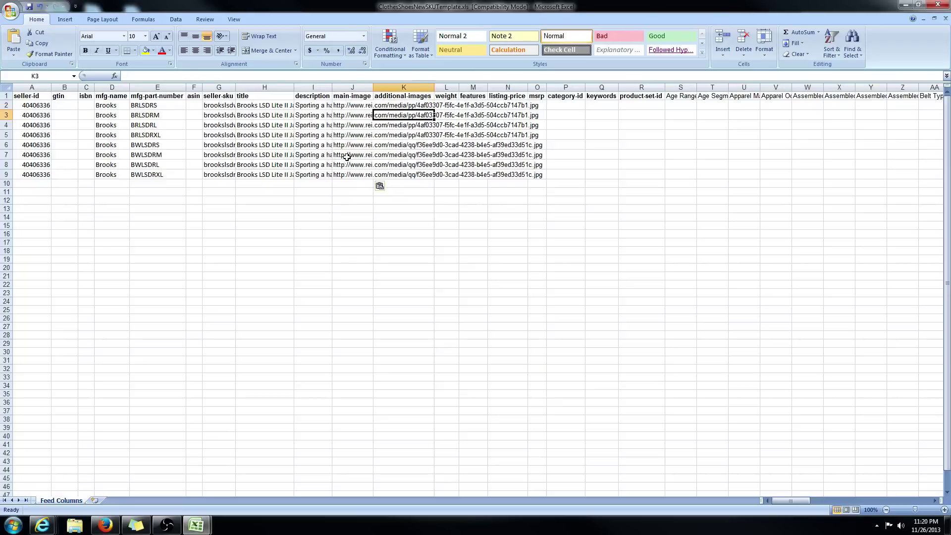
{"action": "left_click", "coordinate": [452, 105]}
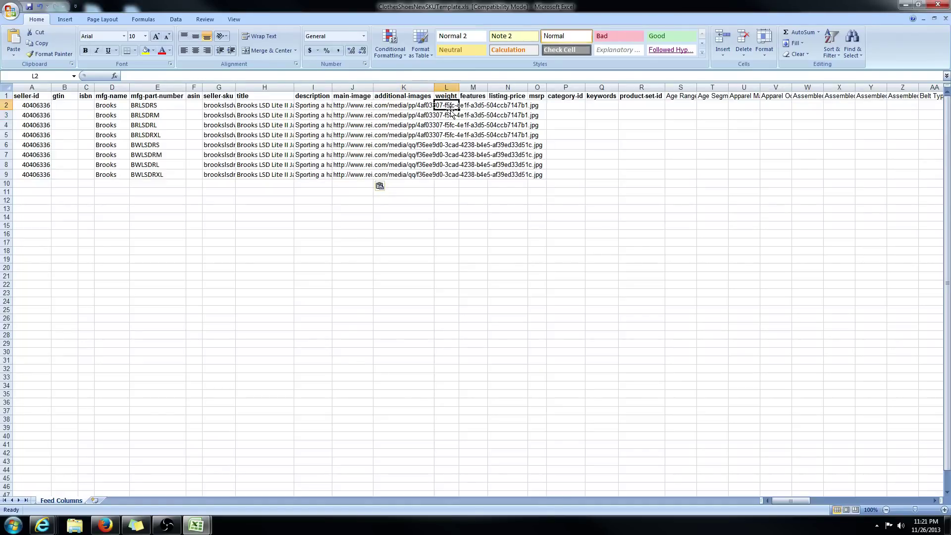
{"action": "left_click", "coordinate": [399, 108]}
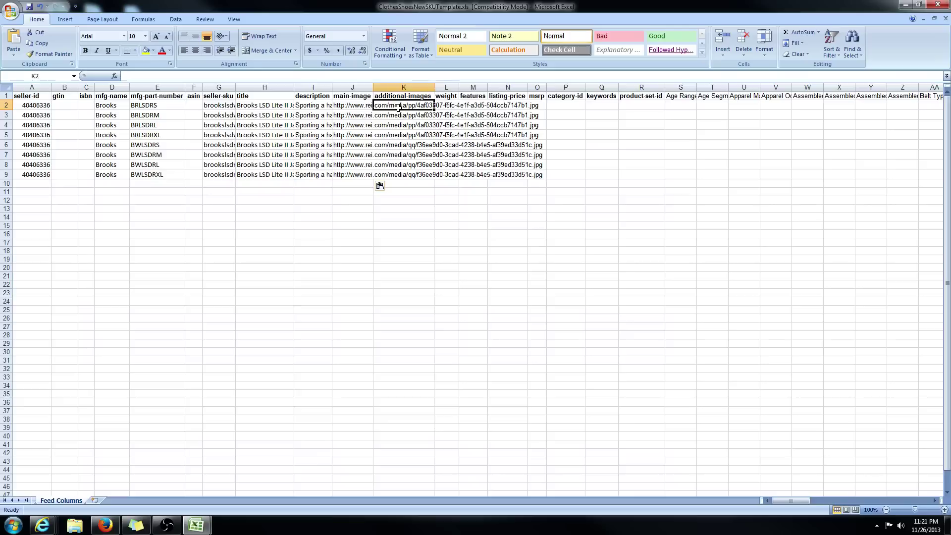
{"action": "left_click", "coordinate": [453, 107]}
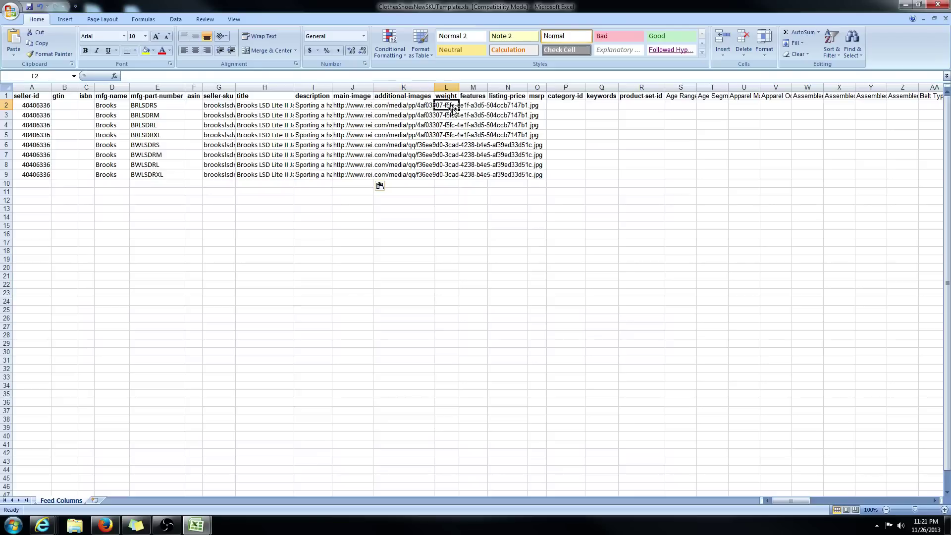
{"action": "type", "text": "1 "}
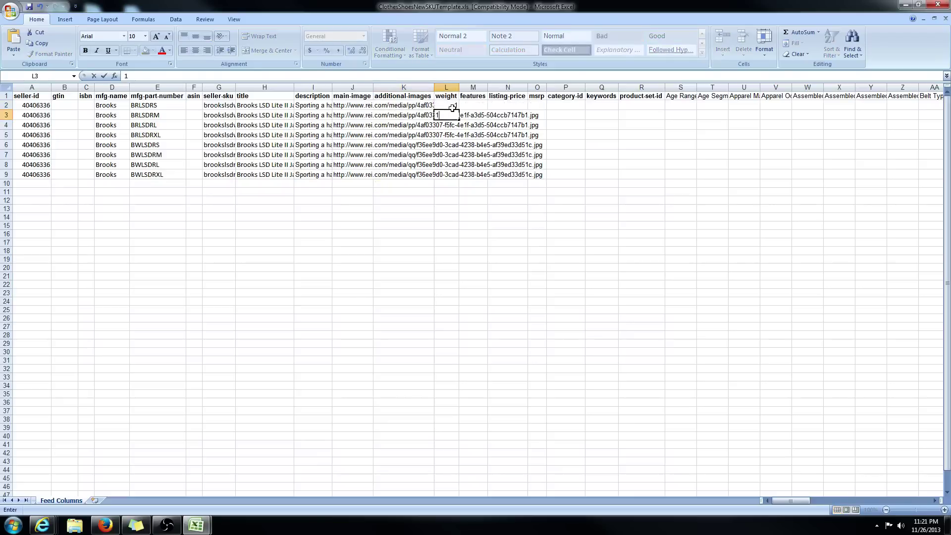
{"action": "type", "text": "1 1 1 1 1 1 1"}
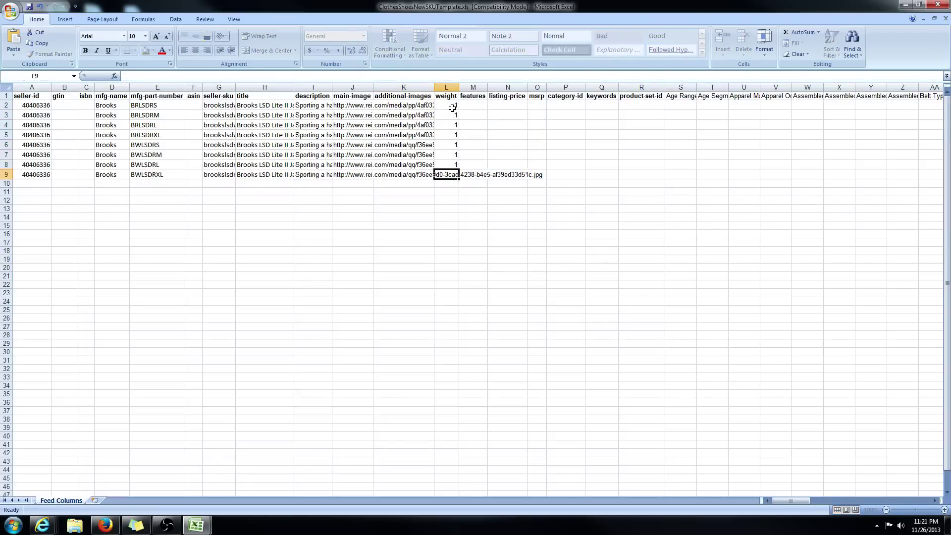
{"action": "key", "text": "Tab"}
Enter the feature list beginning "polyester|Windproof and water-resistant shell" in features cells M2 and M3
{"action": "key", "text": "Up"}
{"action": "key", "text": "Up"}
{"action": "key", "text": "Up"}
{"action": "key", "text": "Up"}
{"action": "key", "text": "Up"}
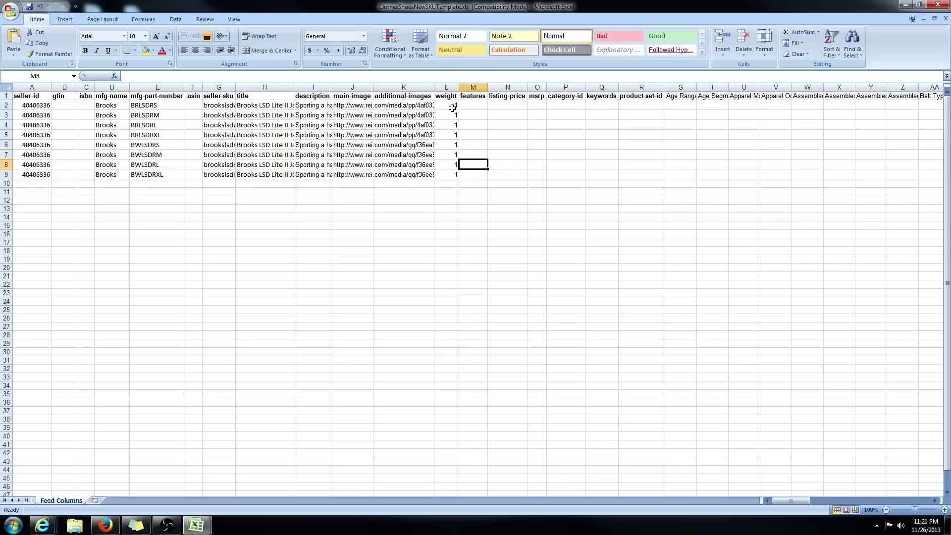
{"action": "key", "text": "Up"}
{"action": "key", "text": "Up"}
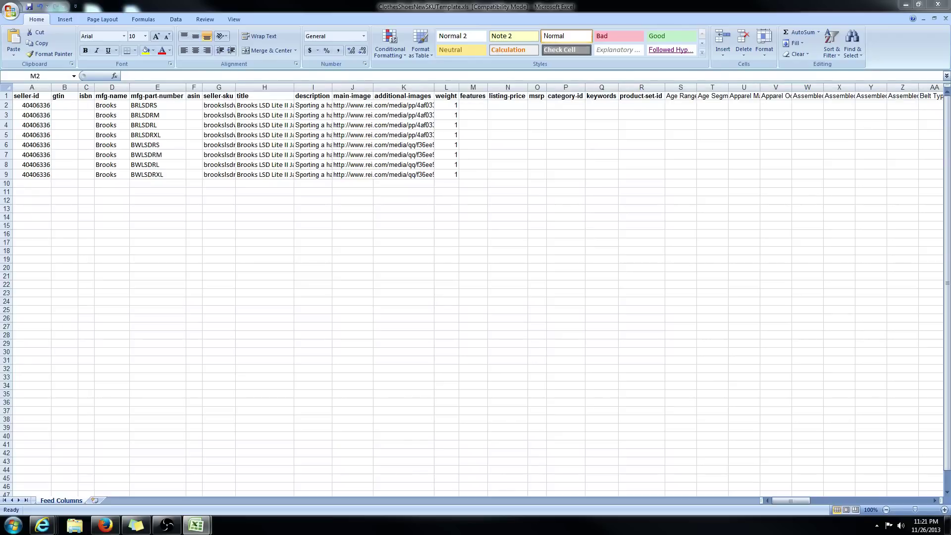
{"action": "key", "text": "ctrl+v"}
{"action": "left_click", "coordinate": [477, 114]}
{"action": "type", "text": "polyester|Windproof and water-resistant shell | Weighs just 4.3 ounces (medium) | Back ventilation adds breathability |3M Scotchlite retroreflectivity details | Inner storm guard with zipper garage"}
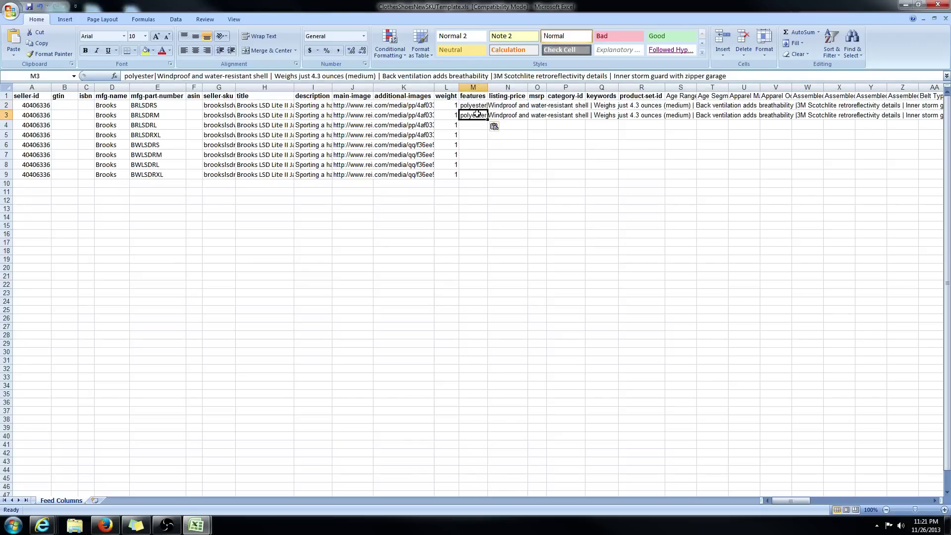
Paste the same feature list into cells M4 through M9 and go back to M2
{"action": "key", "text": "Down"}
{"action": "type", "text": "polyester|Windproof and water-resistant shell | Weighs just 4.3 ounces (medium) | Back ventilation adds breathability |3M Scotchlite retroreflectivity details | Inner storm guard with zipper garage"}
{"action": "key", "text": "Down"}
{"action": "type", "text": "polyester|Windproof and water-resistant shell | Weighs just 4.3 ounces (medium) | Back ventilation adds breathability |3M Scotchlite retroreflectivity details | Inner storm guard with zipper garage"}
{"action": "key", "text": "Down"}
{"action": "key", "text": "ctrl+v"}
{"action": "key", "text": "Down"}
{"action": "key", "text": "ctrl+v"}
{"action": "key", "text": "Down"}
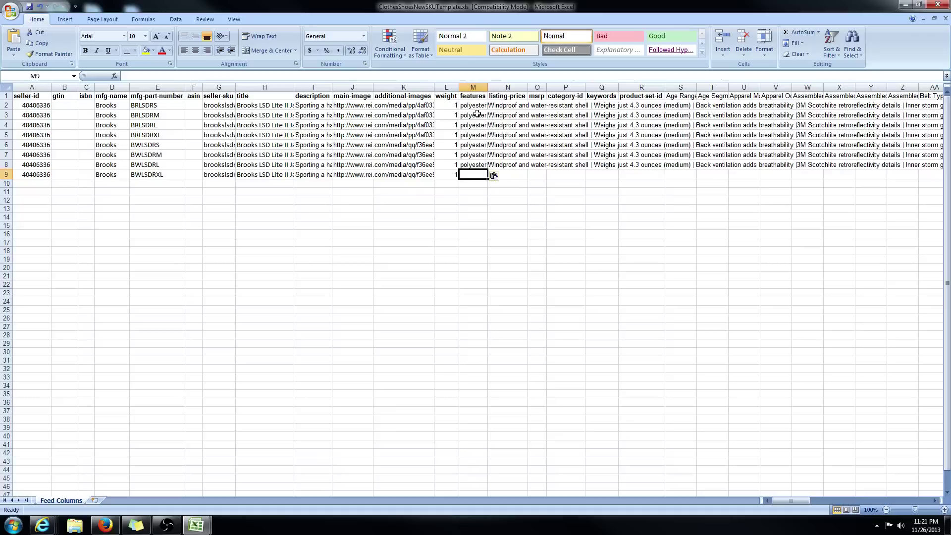
{"action": "key", "text": "ctrl+v"}
{"action": "key", "text": "Down"}
{"action": "key", "text": "ctrl+v"}
{"action": "key", "text": "Up"}
{"action": "key", "text": "Up"}
{"action": "key", "text": "Up"}
{"action": "key", "text": "Up"}
{"action": "key", "text": "Up"}
{"action": "key", "text": "Up"}
{"action": "key", "text": "Up"}
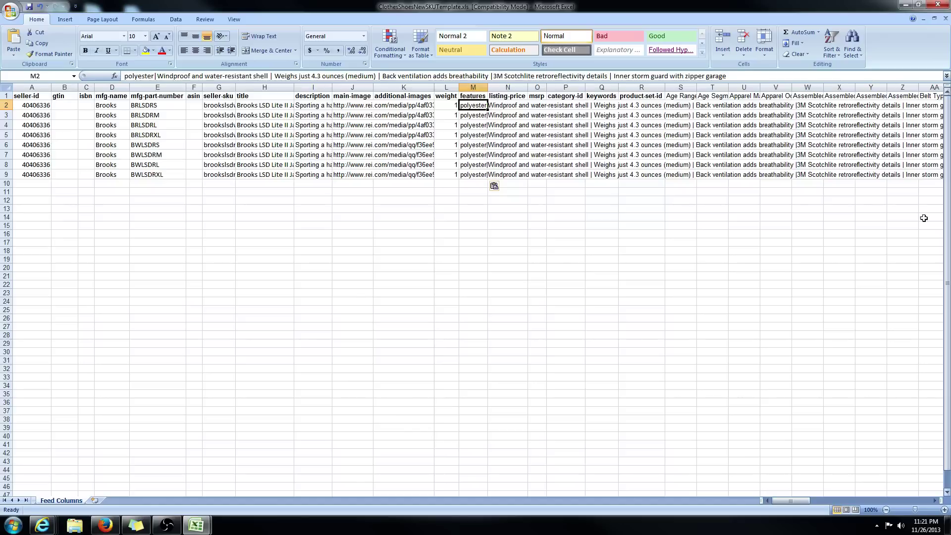
Enter 75 as both the listing price and the MSRP of the first jacket variant in row 2
{"action": "left_click", "coordinate": [506, 107]}
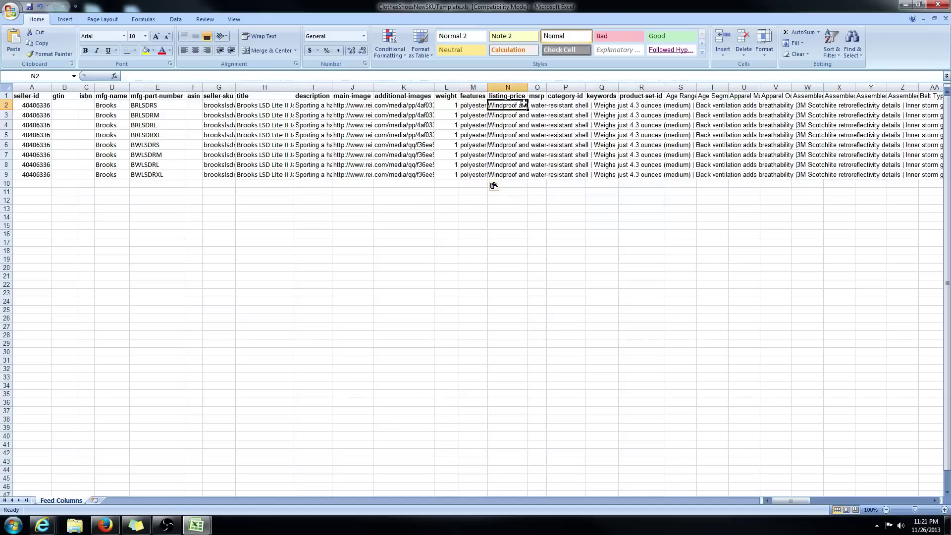
{"action": "type", "text": "75"}
{"action": "key", "text": "Tab"}
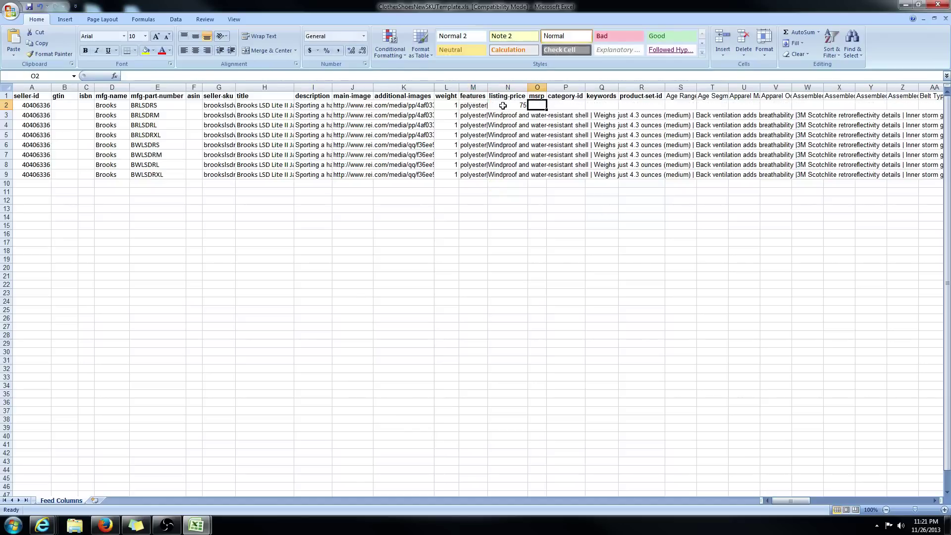
{"action": "type", "text": "75"}
{"action": "left_click", "coordinate": [502, 105]}
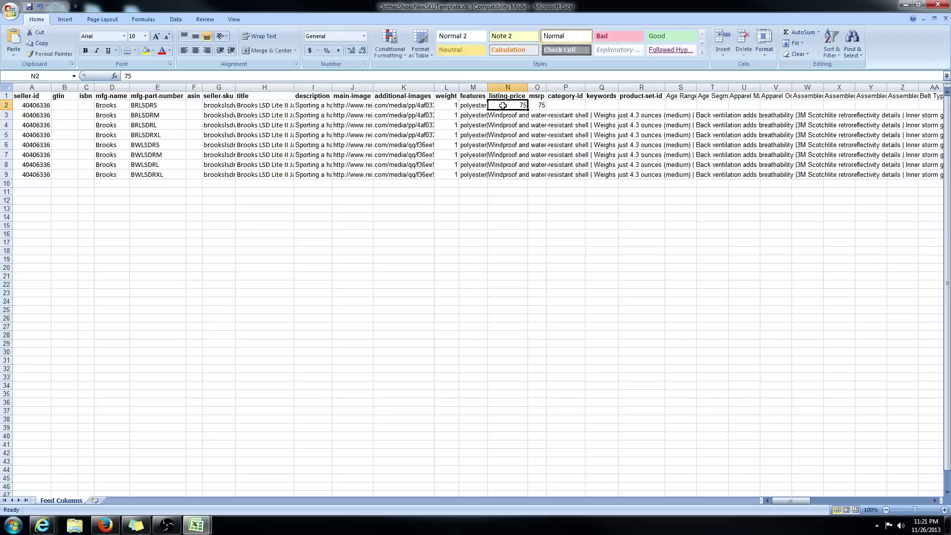
Copy the listing price 75 from N2 into cells N3 through N9
{"action": "key", "text": "ctrl+c"}
{"action": "key", "text": "Down"}
{"action": "key", "text": "ctrl+v"}
{"action": "key", "text": "Down"}
{"action": "key", "text": "ctrl+v"}
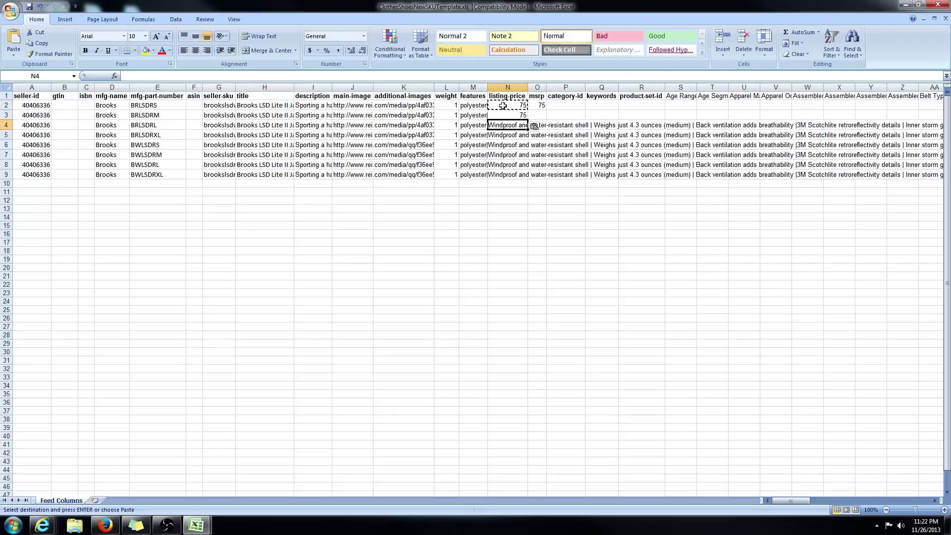
{"action": "key", "text": "Down"}
{"action": "key", "text": "ctrl+v"}
{"action": "key", "text": "Down"}
{"action": "key", "text": "ctrl+v"}
{"action": "key", "text": "Down"}
{"action": "key", "text": "ctrl+v"}
{"action": "key", "text": "Down"}
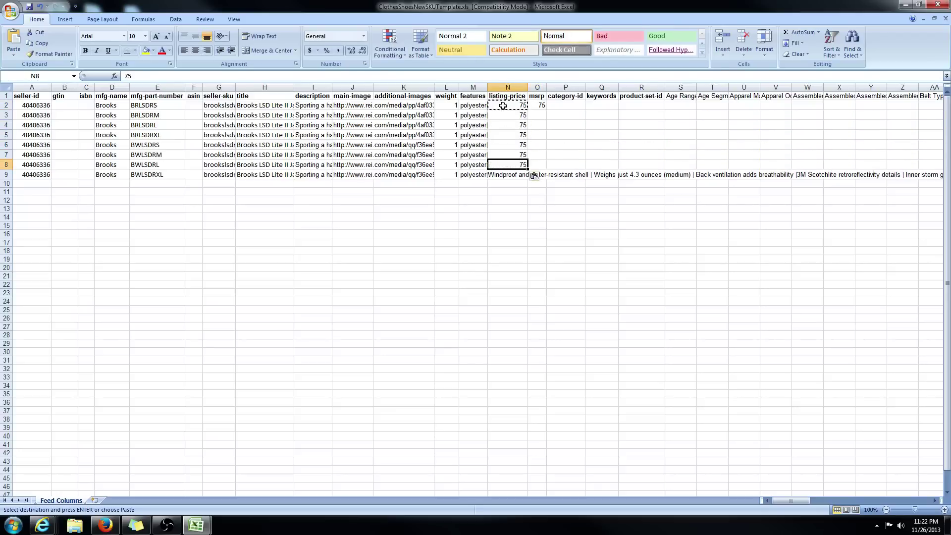
{"action": "key", "text": "ctrl+v"}
{"action": "key", "text": "Down"}
{"action": "key", "text": "ctrl+v"}
Paste 75 into the MSRP cells O9 up through O3 and go to category-id cell P2
{"action": "key", "text": "Right"}
{"action": "key", "text": "ctrl+v"}
{"action": "key", "text": "Up"}
{"action": "key", "text": "ctrl+v"}
{"action": "key", "text": "Up"}
{"action": "key", "text": "ctrl+v"}
{"action": "key", "text": "Up"}
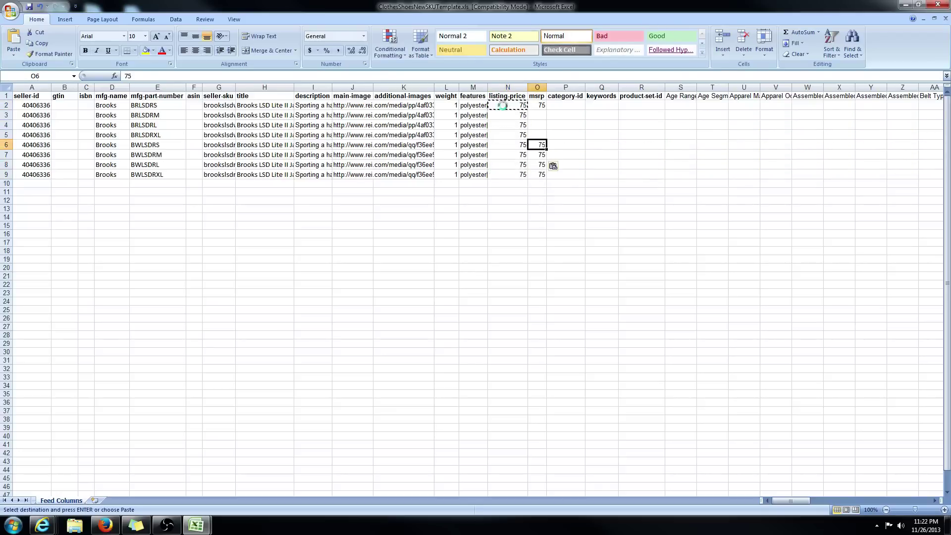
{"action": "key", "text": "ctrl+v"}
{"action": "key", "text": "Up"}
{"action": "key", "text": "ctrl+v"}
{"action": "key", "text": "Up"}
{"action": "key", "text": "ctrl+v"}
{"action": "key", "text": "Up"}
{"action": "key", "text": "ctrl+v"}
{"action": "key", "text": "Left"}
{"action": "key", "text": "Up"}
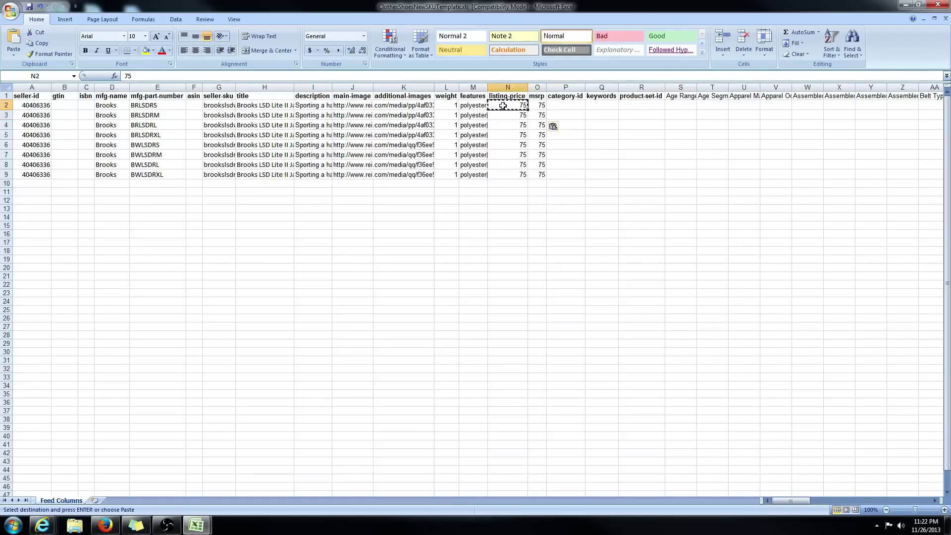
{"action": "key", "text": "Right"}
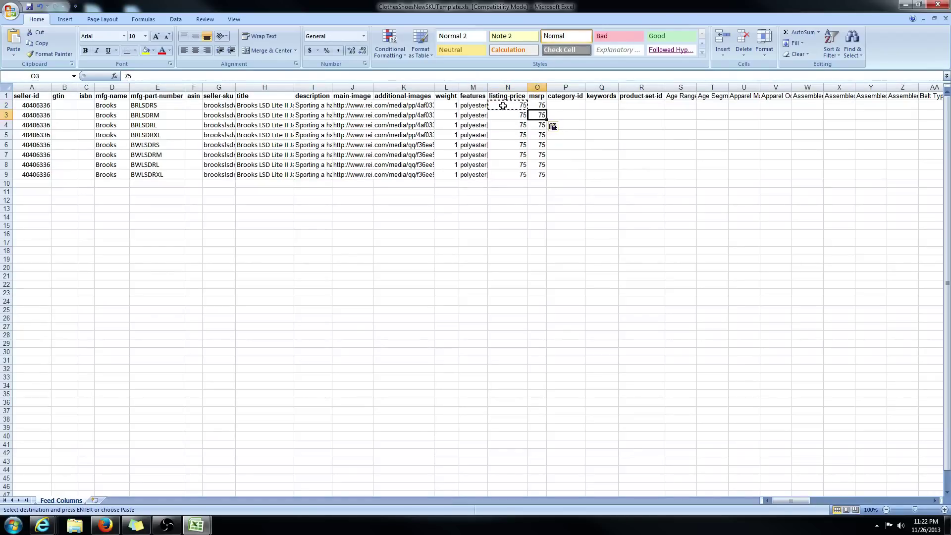
{"action": "key", "text": "Right"}
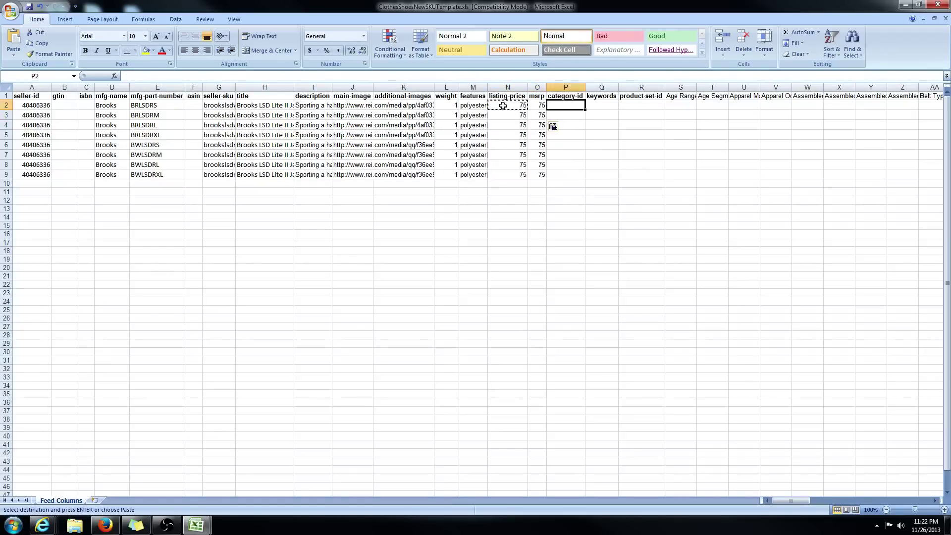
Save a copy of the workbook on the Desktop as brooksnewjackets1126.xls
{"action": "left_click", "coordinate": [12, 10]}
{"action": "mouse_move", "coordinate": [53, 122]}
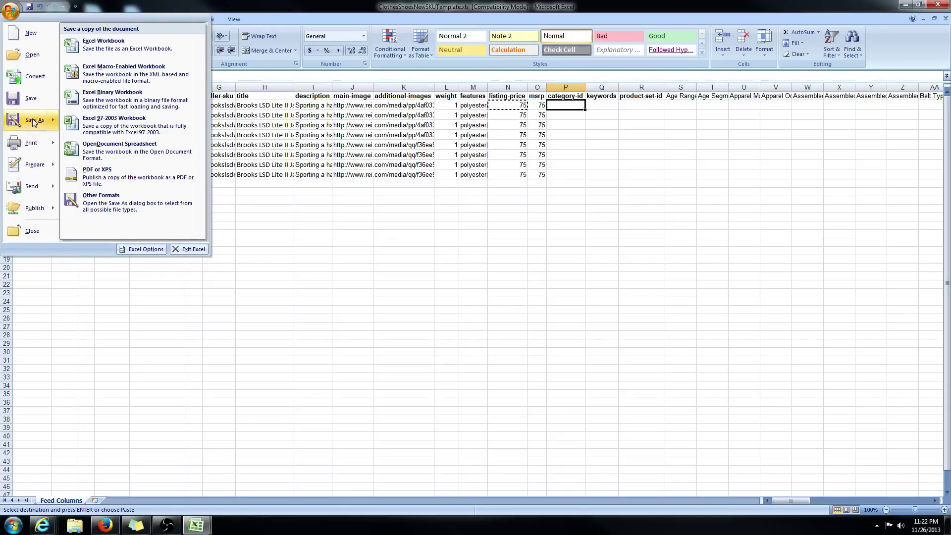
{"action": "left_click", "coordinate": [33, 122]}
{"action": "left_click", "coordinate": [133, 198]}
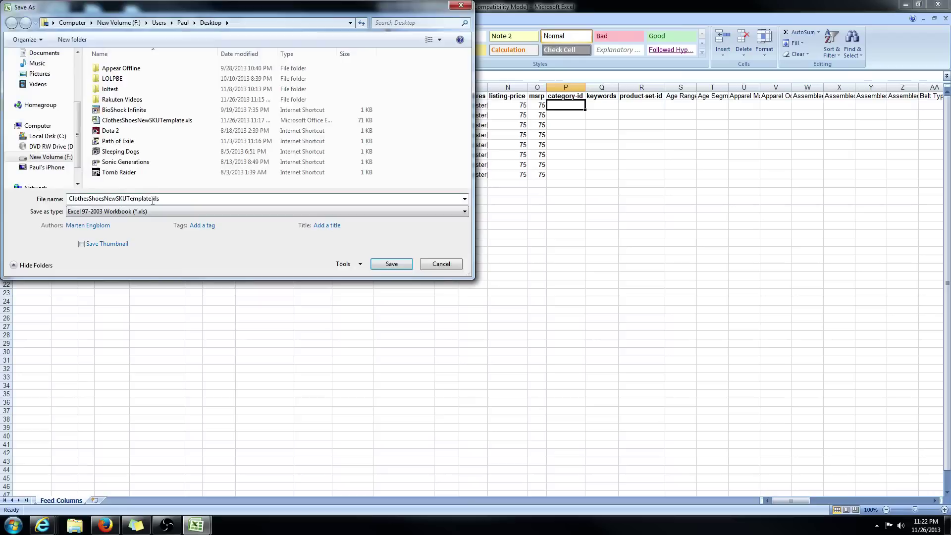
{"action": "left_click_drag", "start_coordinate": [152, 199], "coordinate": [60, 205]}
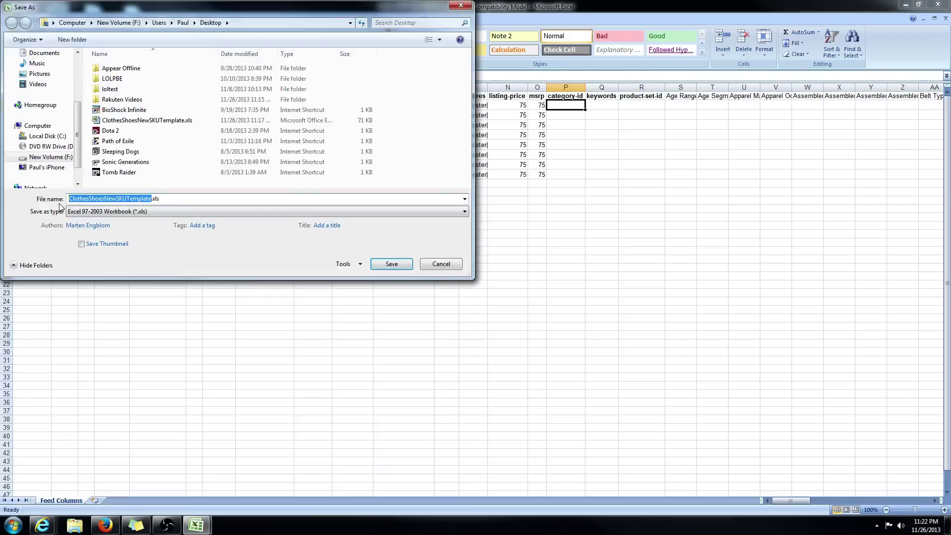
{"action": "type", "text": "broo"}
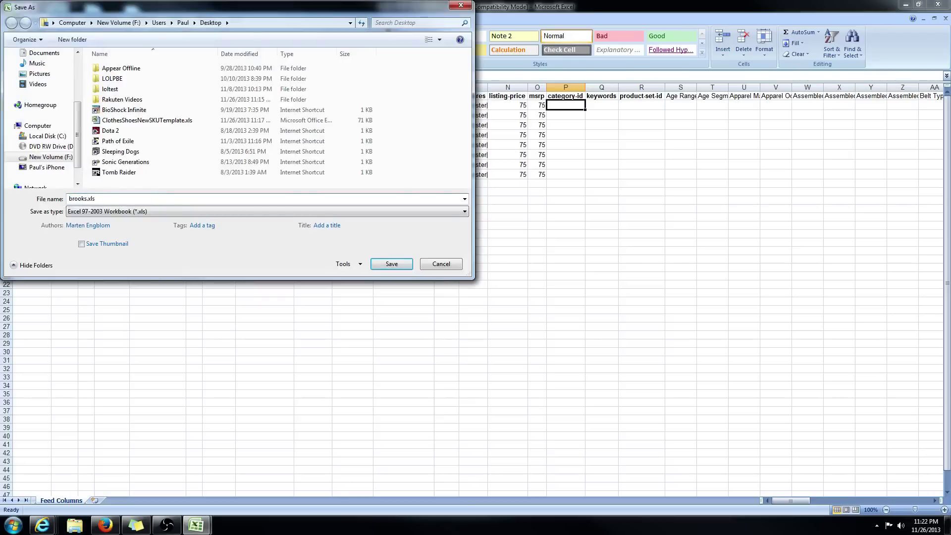
{"action": "type", "text": "ksnewjackets"}
{"action": "key", "text": "BackSpace"}
{"action": "key", "text": "BackSpace"}
{"action": "type", "text": "ets1"}
{"action": "left_click", "coordinate": [389, 266]}
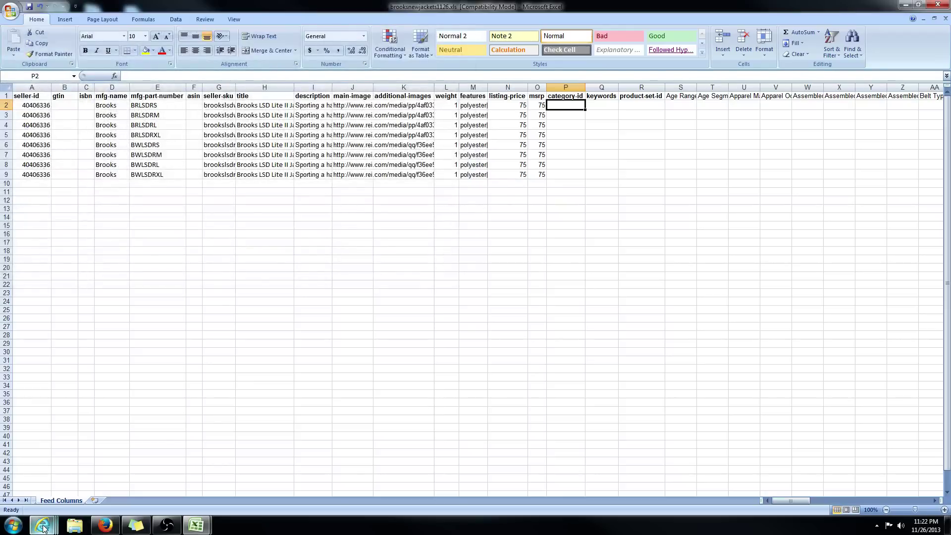
Switch to Internet Explorer and search Rakuten's Clothes & Shoes category attributes PDF for category ID 0077
{"action": "mouse_move", "coordinate": [44, 529]}
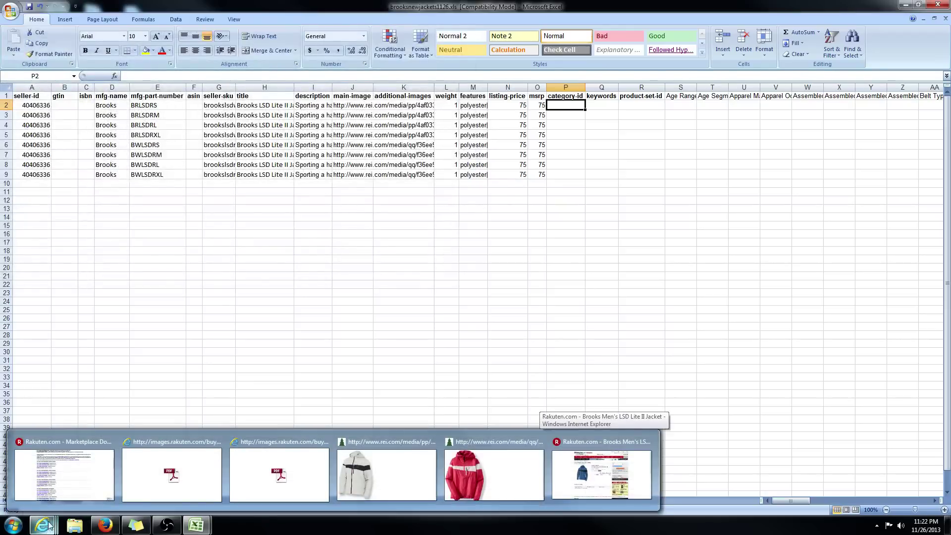
{"action": "left_click", "coordinate": [64, 474]}
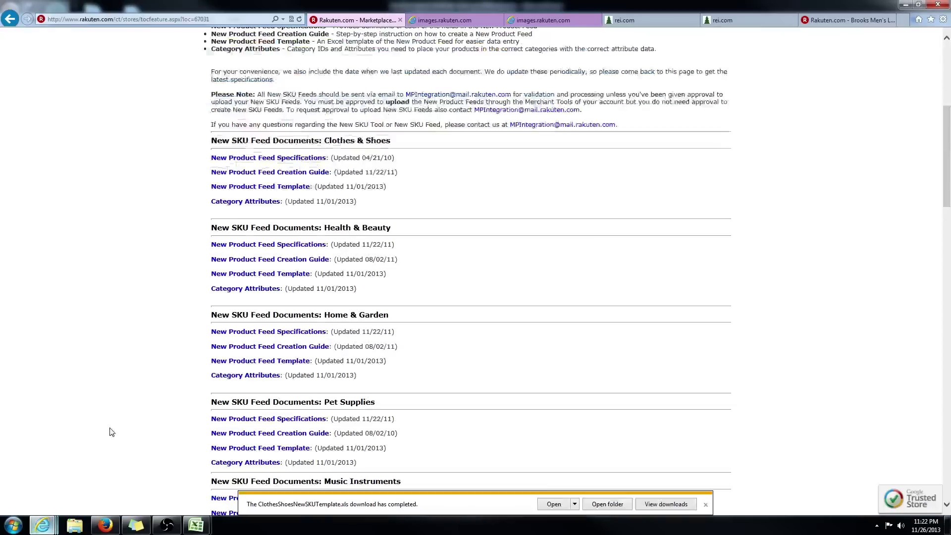
{"action": "left_click", "coordinate": [449, 21]}
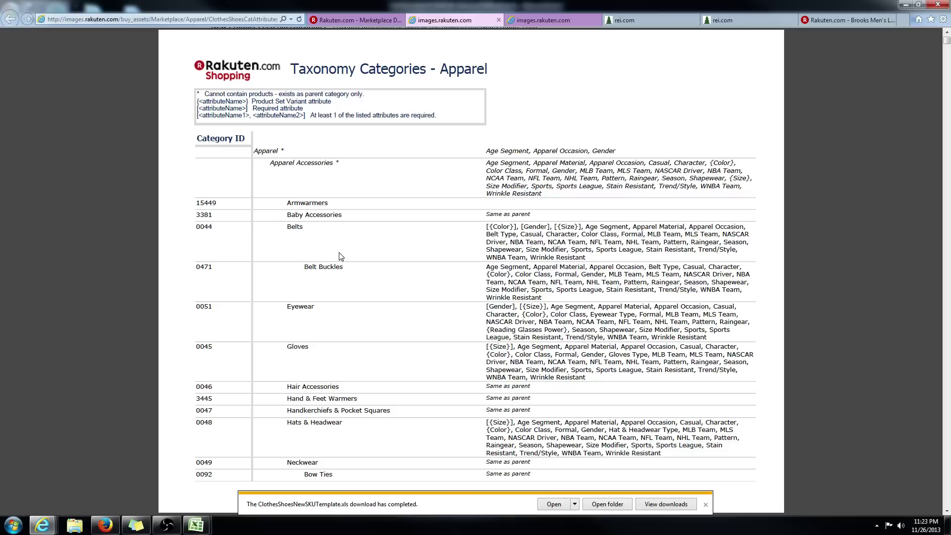
{"action": "scroll", "coordinate": [336, 253], "scroll_direction": "down", "scroll_amount": 5}
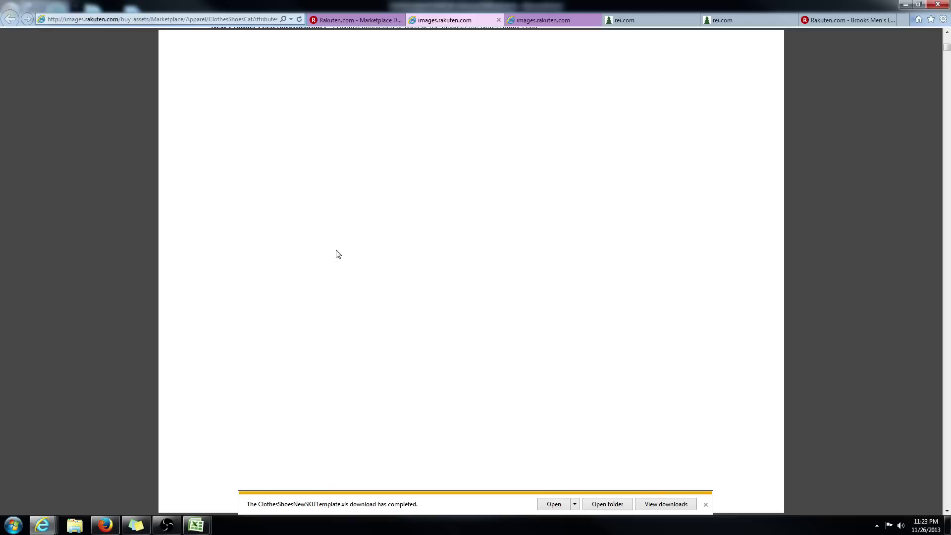
{"action": "scroll", "coordinate": [339, 254], "scroll_direction": "down", "scroll_amount": 3}
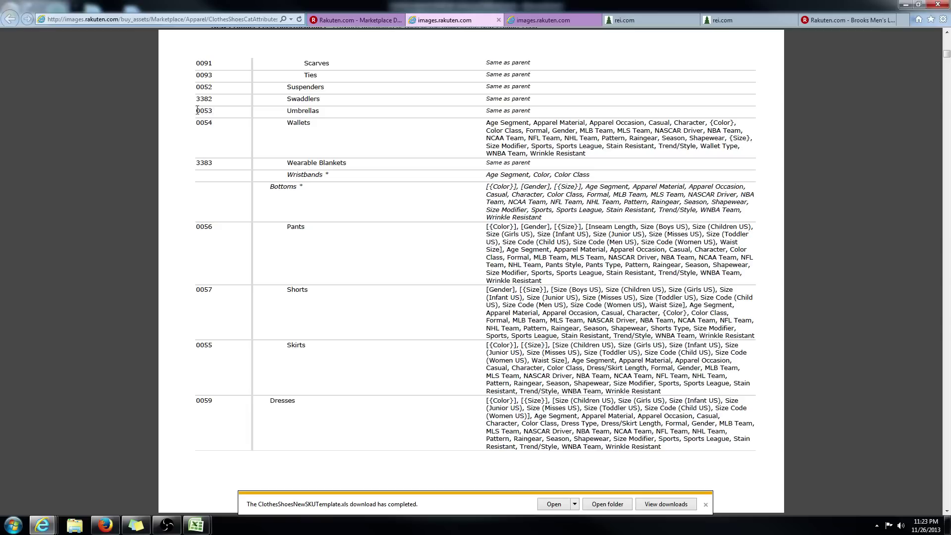
{"action": "key", "text": "ctrl+f"}
{"action": "type", "text": "0077"}
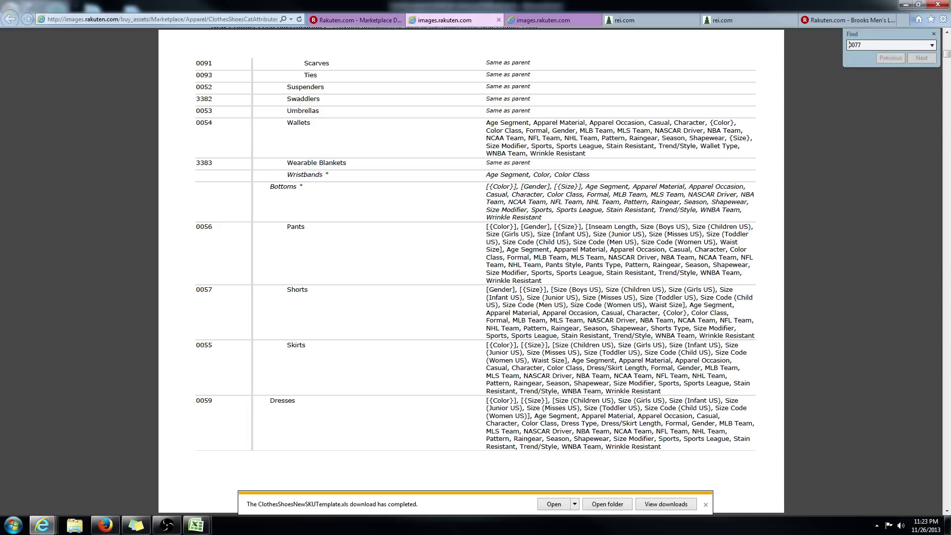
{"action": "key", "text": "Return"}
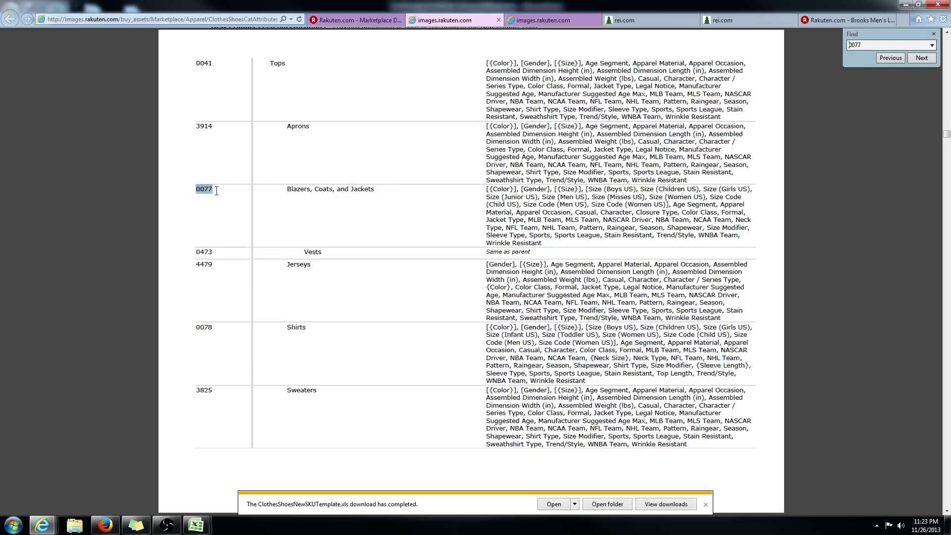
Review the Blazers, Coats, and Jackets entry and the neighbouring categories in the taxonomy document
{"action": "key", "text": "Escape"}
{"action": "scroll", "coordinate": [291, 192], "scroll_direction": "up", "scroll_amount": 10}
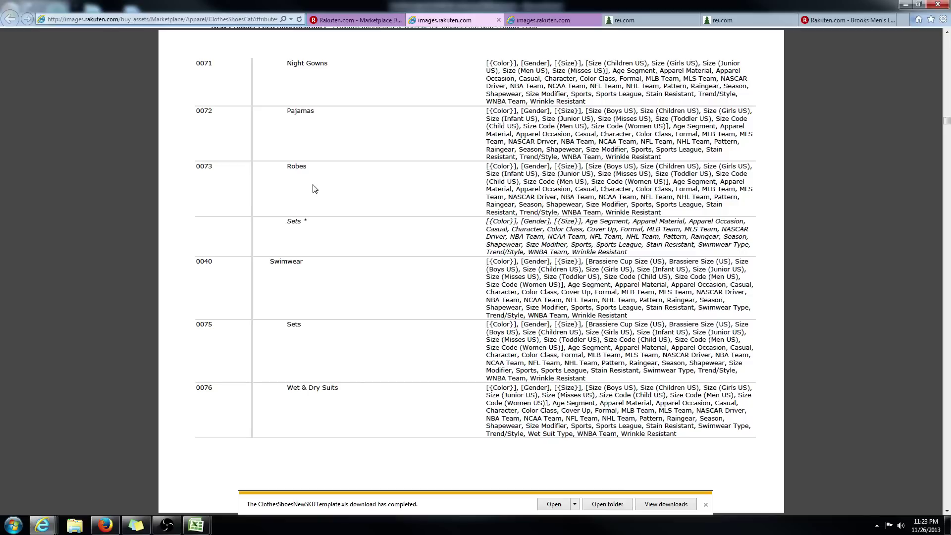
{"action": "scroll", "coordinate": [314, 210], "scroll_direction": "down", "scroll_amount": 3}
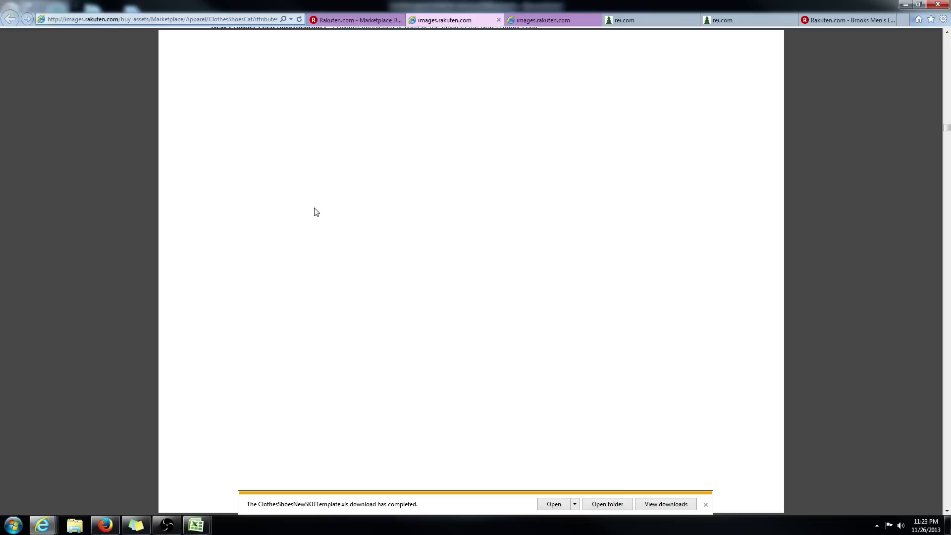
{"action": "scroll", "coordinate": [317, 211], "scroll_direction": "down", "scroll_amount": 3}
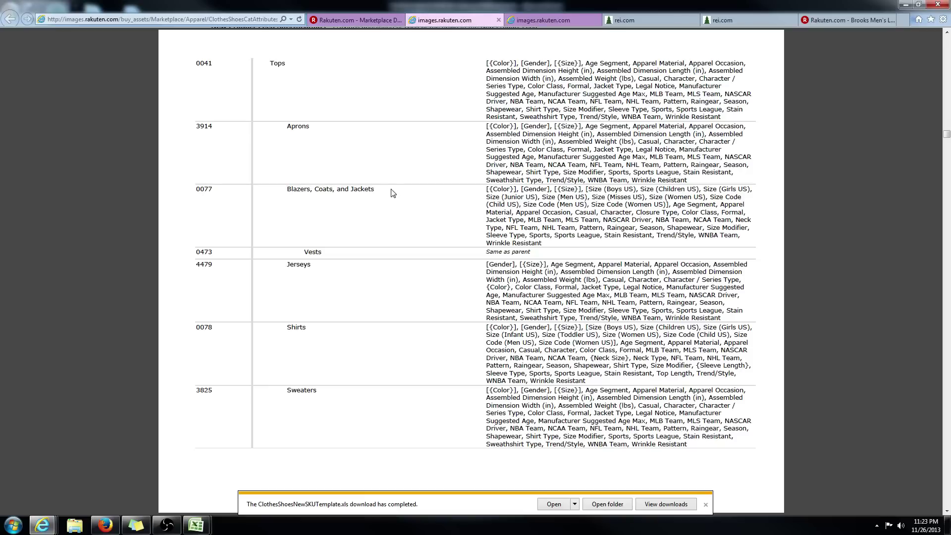
{"action": "left_click_drag", "start_coordinate": [371, 185], "coordinate": [349, 193]}
{"action": "left_click", "coordinate": [214, 201]}
Switch back to Excel and enter 77 as the category-id of the first jacket variant in P2
{"action": "key", "text": "alt+Tab"}
{"action": "type", "text": "7"}
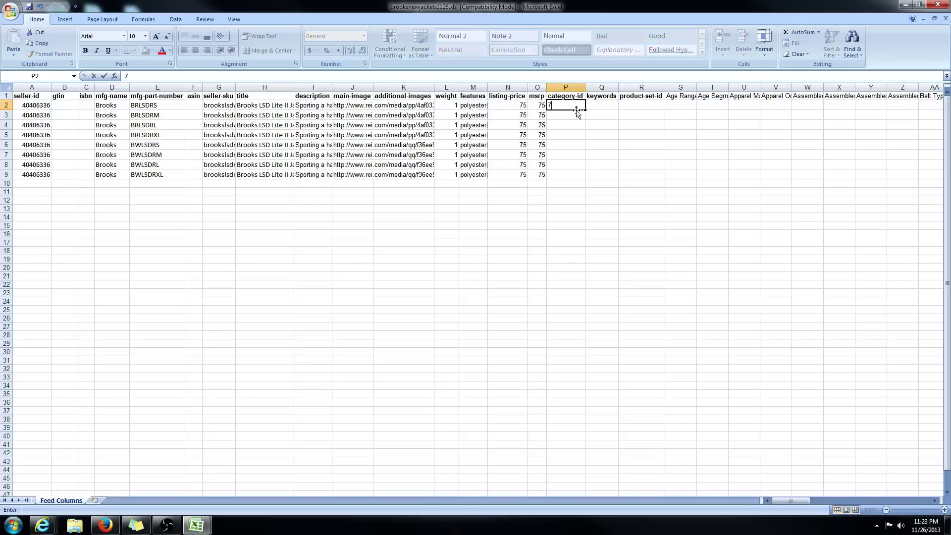
{"action": "type", "text": "7"}
{"action": "key", "text": "Return"}
Copy the category-id 77 from P2 into cells P3 through P9
{"action": "left_click", "coordinate": [568, 103]}
{"action": "key", "text": "ctrl+c"}
{"action": "key", "text": "Down"}
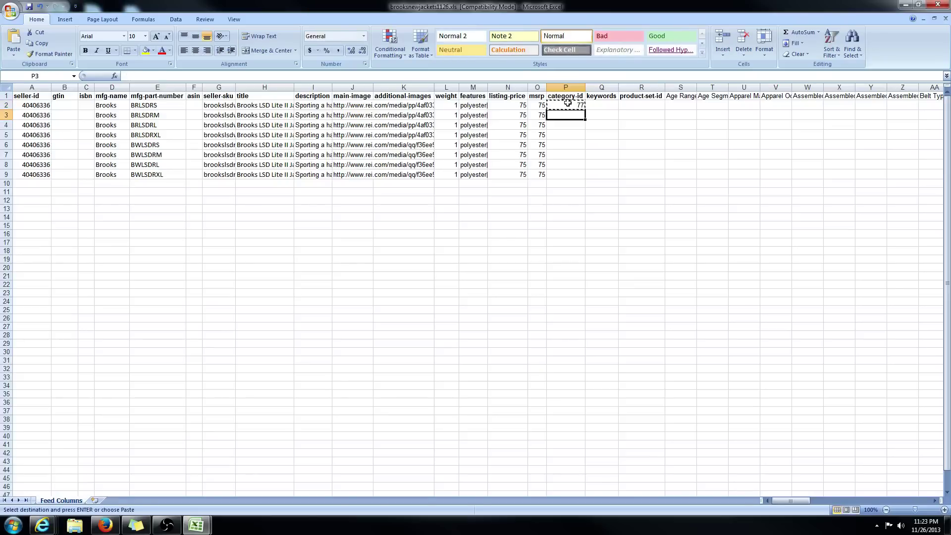
{"action": "key", "text": "ctrl+v"}
{"action": "key", "text": "Down"}
{"action": "key", "text": "ctrl+v"}
{"action": "key", "text": "Down"}
{"action": "key", "text": "ctrl+v"}
{"action": "key", "text": "Down"}
{"action": "key", "text": "ctrl+v"}
{"action": "key", "text": "Down"}
{"action": "key", "text": "ctrl+v"}
{"action": "key", "text": "Down"}
{"action": "key", "text": "ctrl+v"}
{"action": "key", "text": "Down"}
{"action": "key", "text": "ctrl+v"}
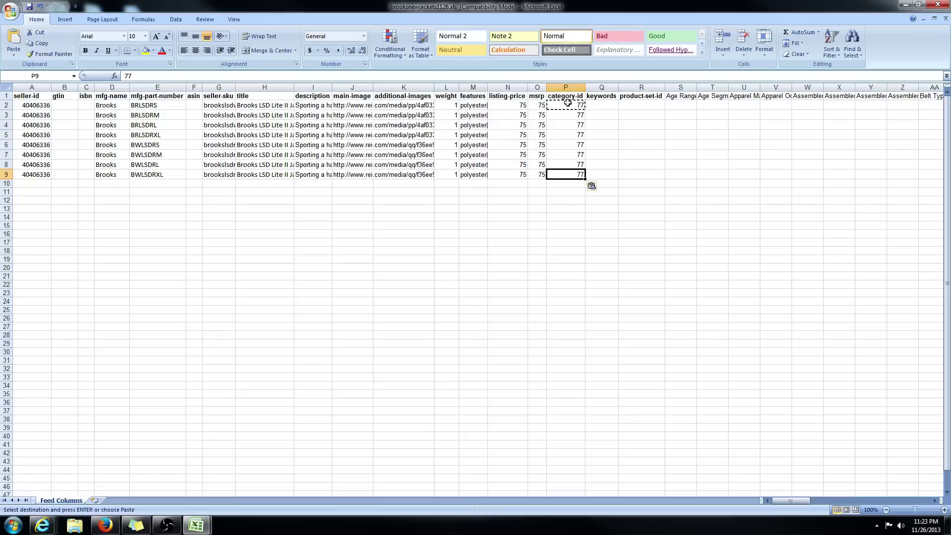
Skip the keywords column and go to the first product-set-id cell, R2
{"action": "key", "text": "Up"}
{"action": "key", "text": "Up"}
{"action": "key", "text": "Up"}
{"action": "key", "text": "Up"}
{"action": "key", "text": "Up"}
{"action": "key", "text": "Up"}
{"action": "key", "text": "Right"}
{"action": "key", "text": "Up"}
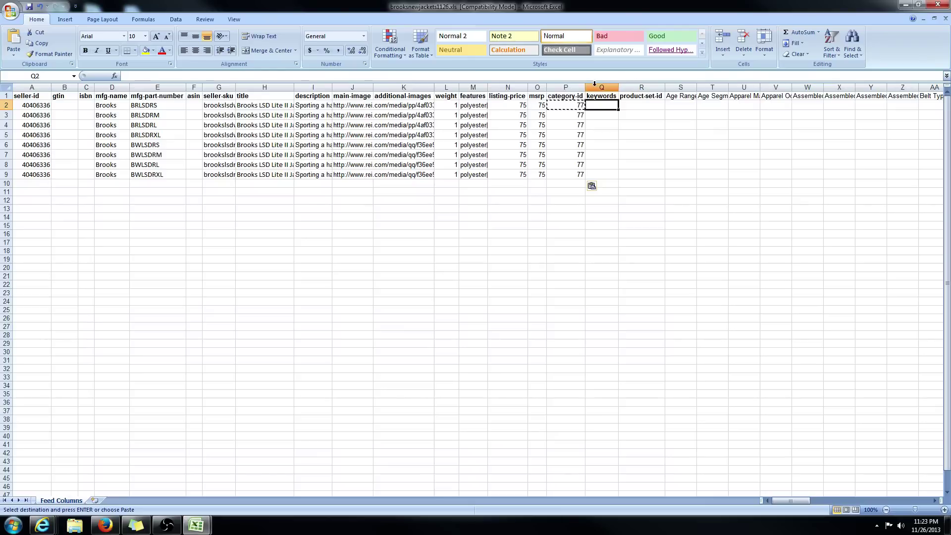
{"action": "key", "text": "Tab"}
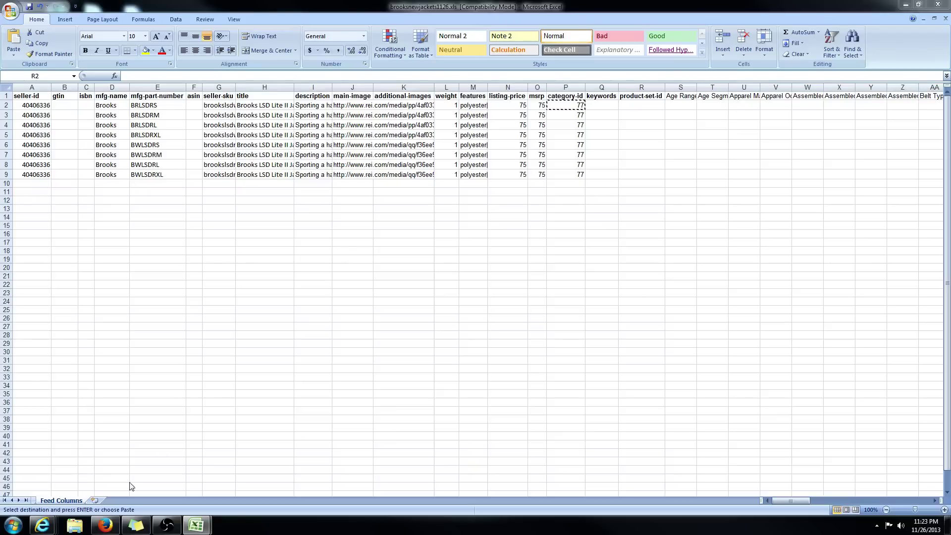
Open the Brooks Men's LSD Lite II Jacket page in Internet Explorer and select the color Brite Green and size Medium
{"action": "mouse_move", "coordinate": [47, 527]}
{"action": "left_click", "coordinate": [575, 475]}
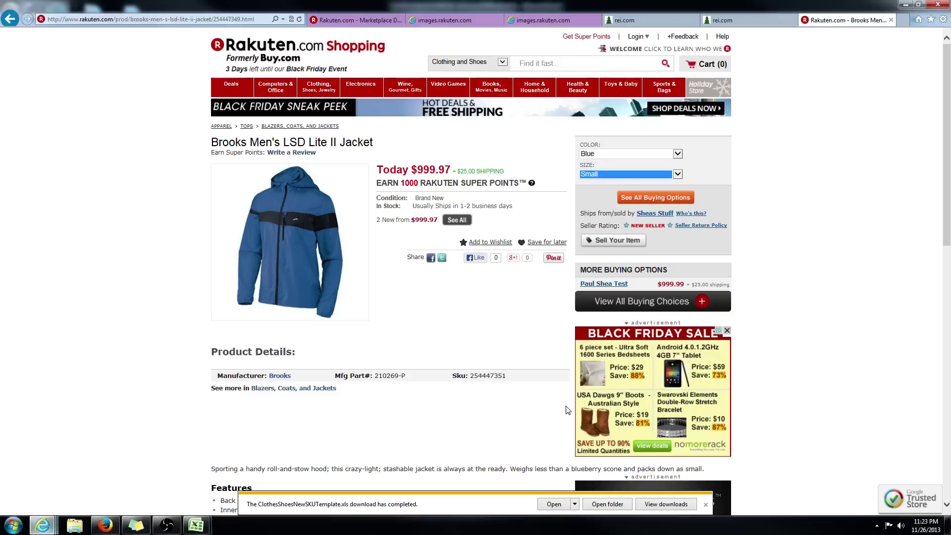
{"action": "left_click", "coordinate": [619, 154]}
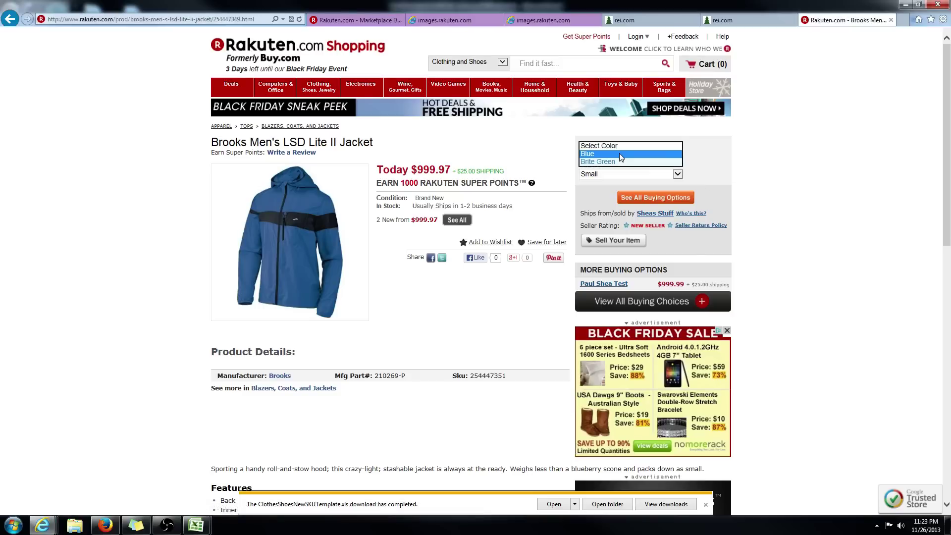
{"action": "left_click", "coordinate": [617, 161]}
{"action": "key", "text": "Down"}
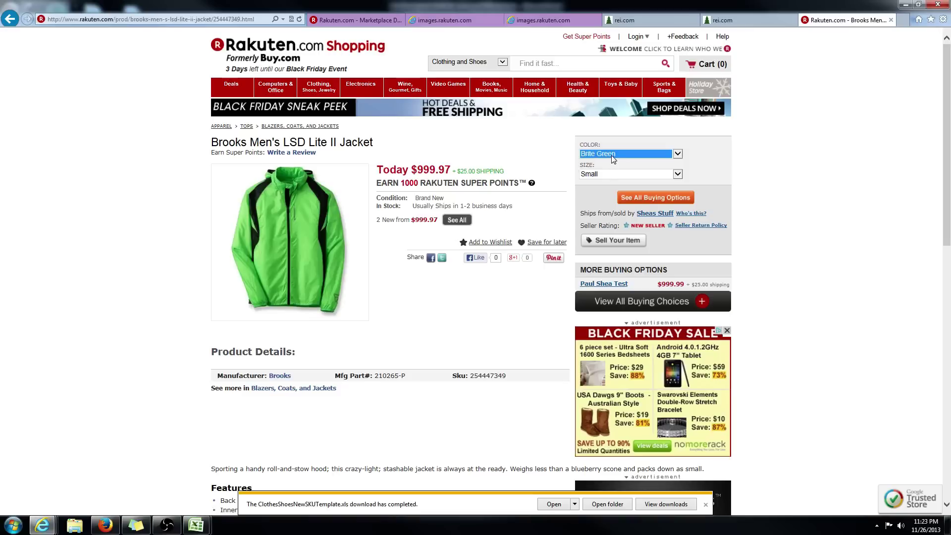
{"action": "left_click", "coordinate": [607, 174]}
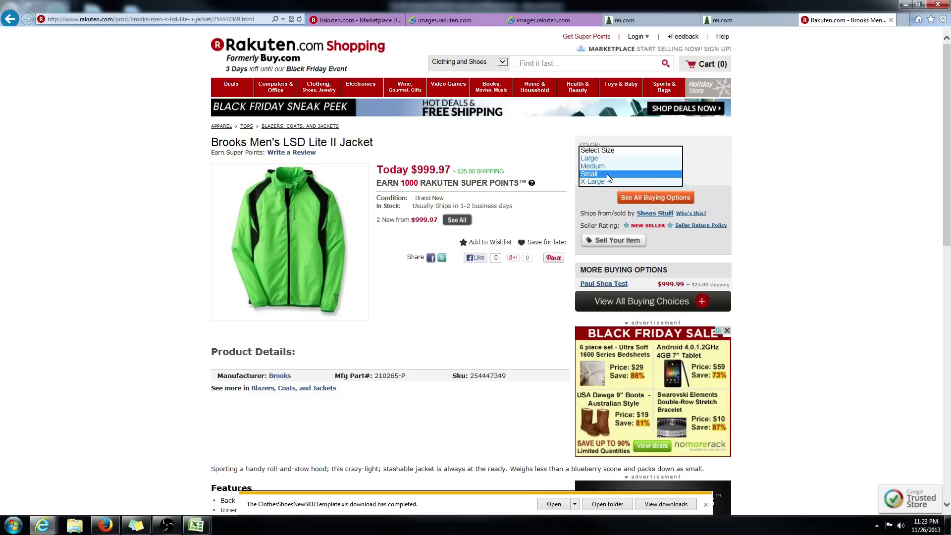
{"action": "left_click", "coordinate": [600, 166]}
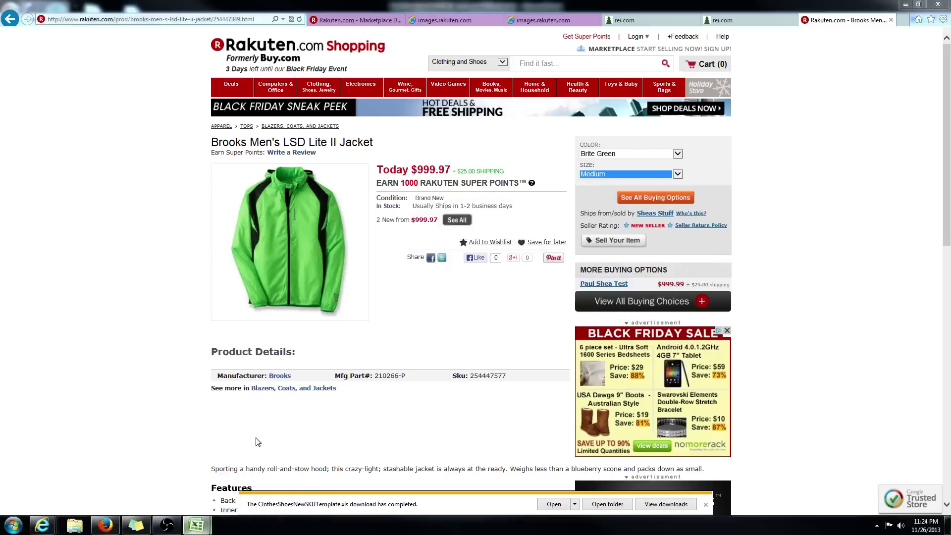
Return to Excel and paste the product-set-id brooksLSD2 into cells R2 through R9
{"action": "mouse_move", "coordinate": [205, 529]}
{"action": "left_click", "coordinate": [263, 483]}
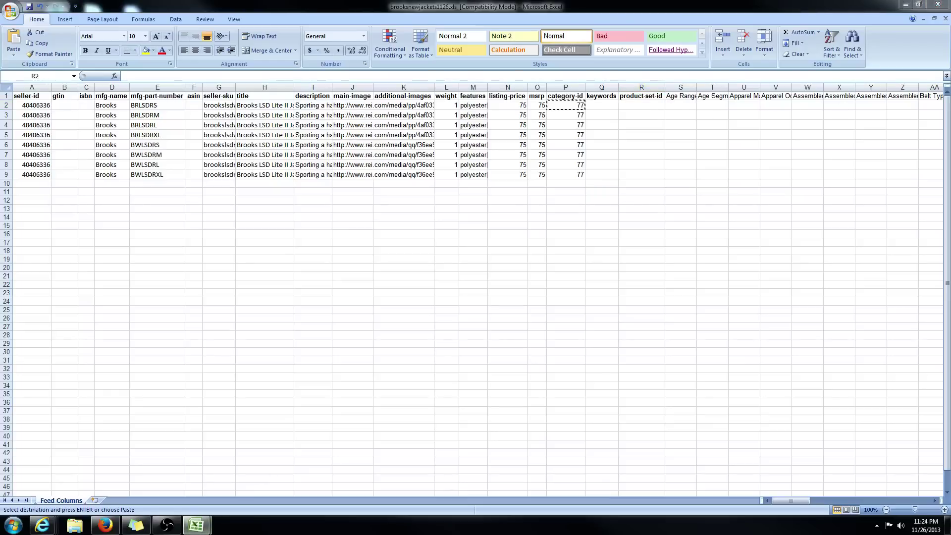
{"action": "left_click", "coordinate": [642, 106]}
{"action": "key", "text": "ctrl+v"}
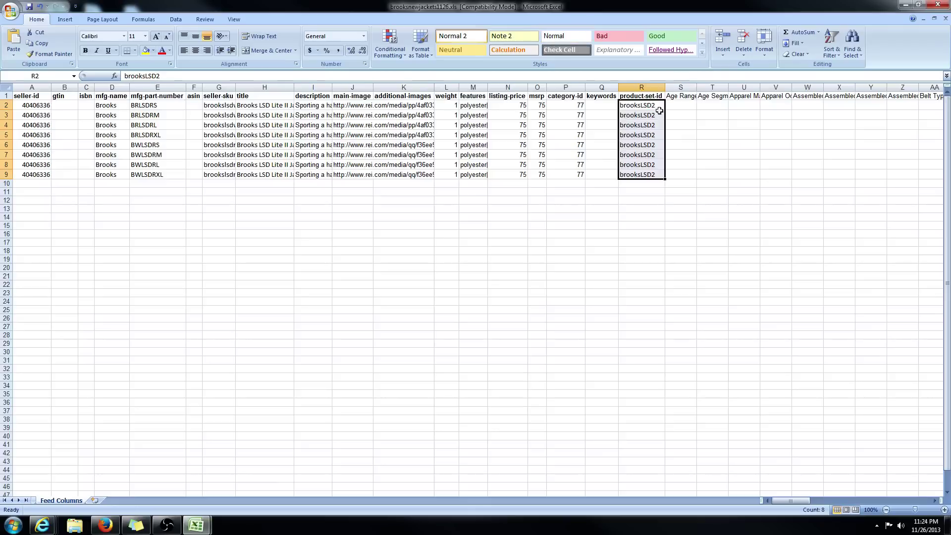
{"action": "left_click", "coordinate": [641, 107]}
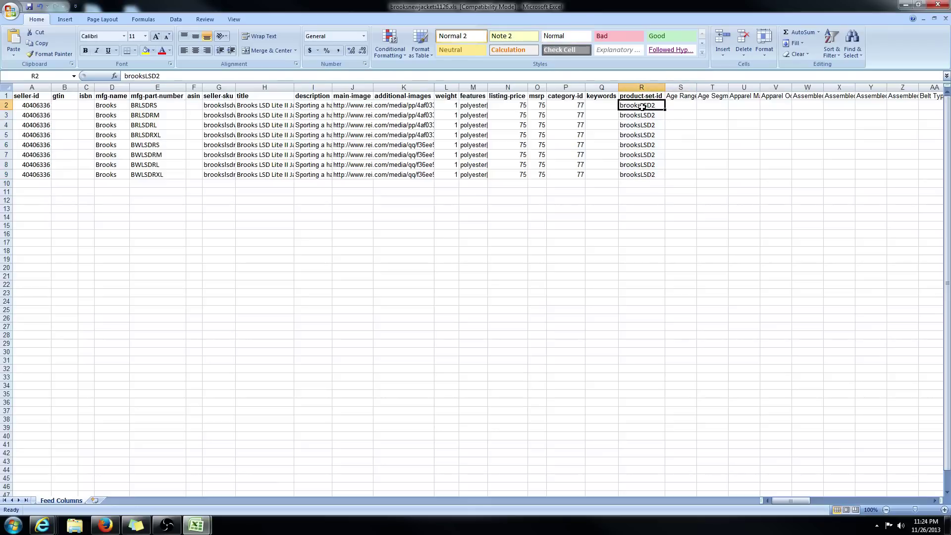
{"action": "left_click", "coordinate": [660, 144]}
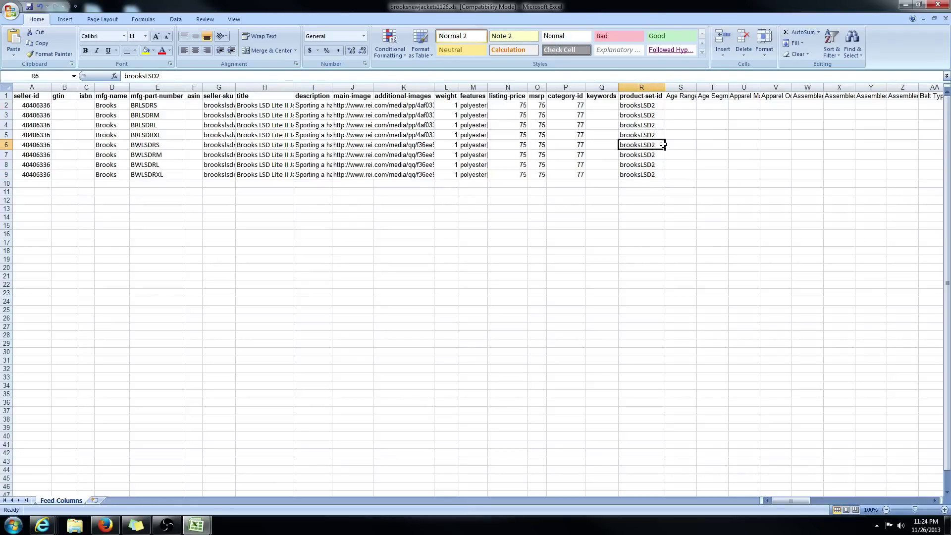
Change the product-set-id in R6 to brooksLSD3 and copy it into cells R7 through R9
{"action": "left_click", "coordinate": [191, 77]}
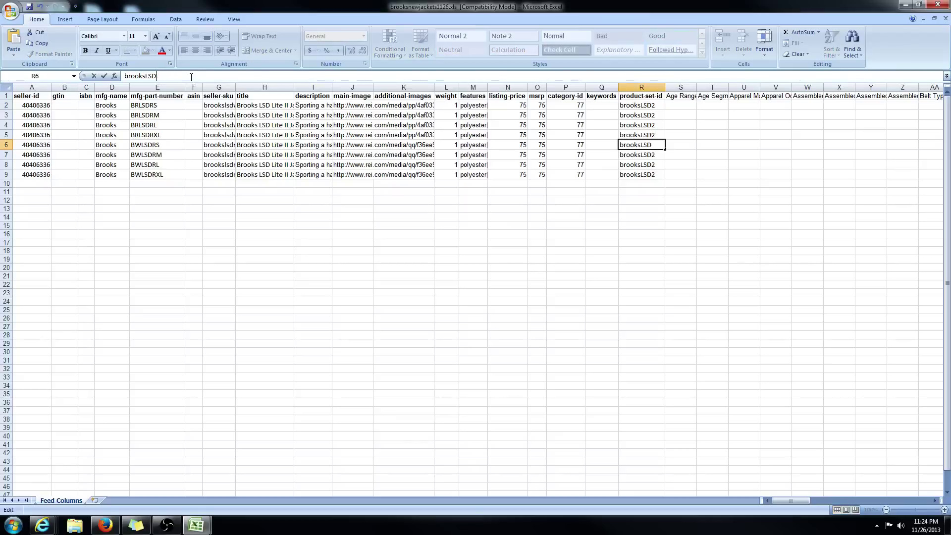
{"action": "left_click", "coordinate": [634, 147]}
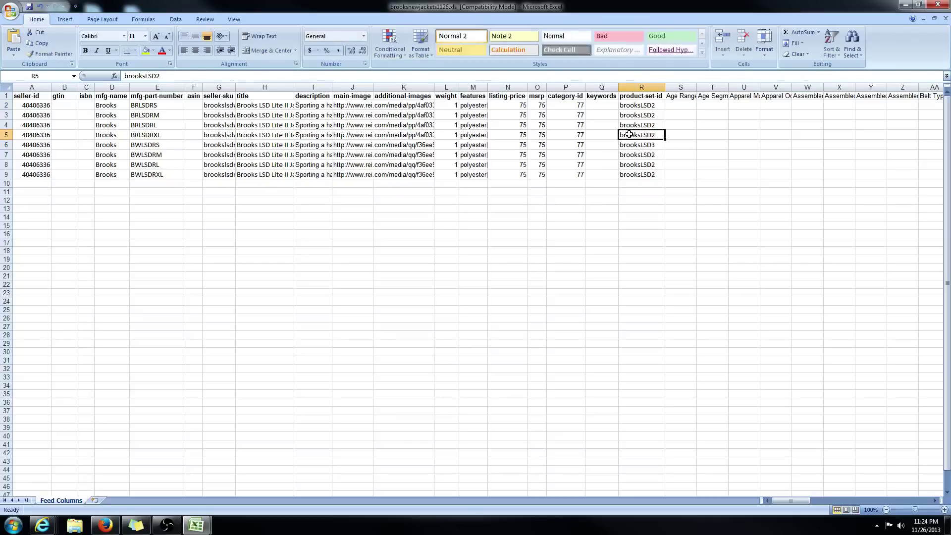
{"action": "key", "text": "ctrl+c"}
{"action": "left_click", "coordinate": [636, 154]}
{"action": "key", "text": "ctrl+v"}
{"action": "left_click", "coordinate": [639, 164]}
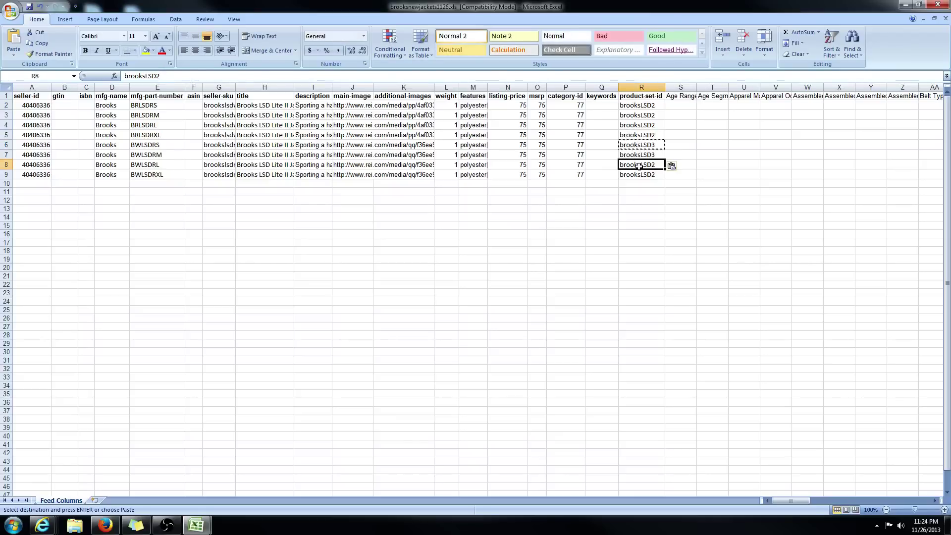
{"action": "key", "text": "ctrl+v"}
{"action": "left_click", "coordinate": [641, 172]}
{"action": "key", "text": "ctrl+v"}
{"action": "left_click", "coordinate": [639, 124]}
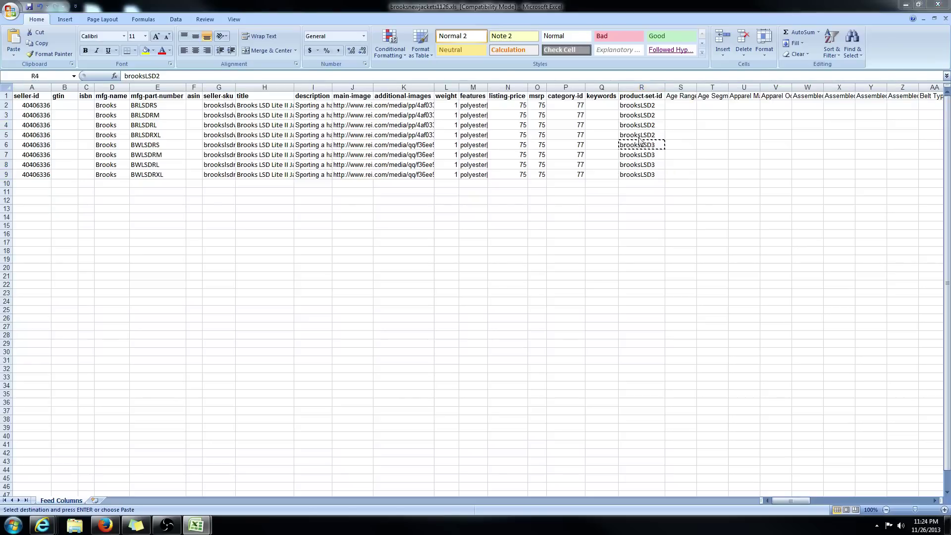
Switch to the Brooks Men's LSD Lite II Jacket page in Internet Explorer, select the color Blue, and review the size and color options
{"action": "mouse_move", "coordinate": [42, 525]}
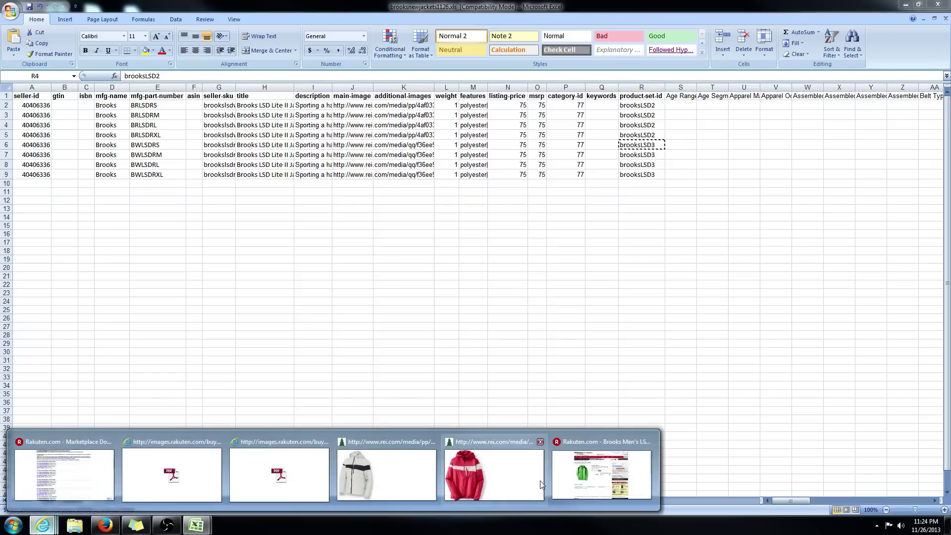
{"action": "left_click", "coordinate": [498, 463]}
{"action": "left_click", "coordinate": [618, 153]}
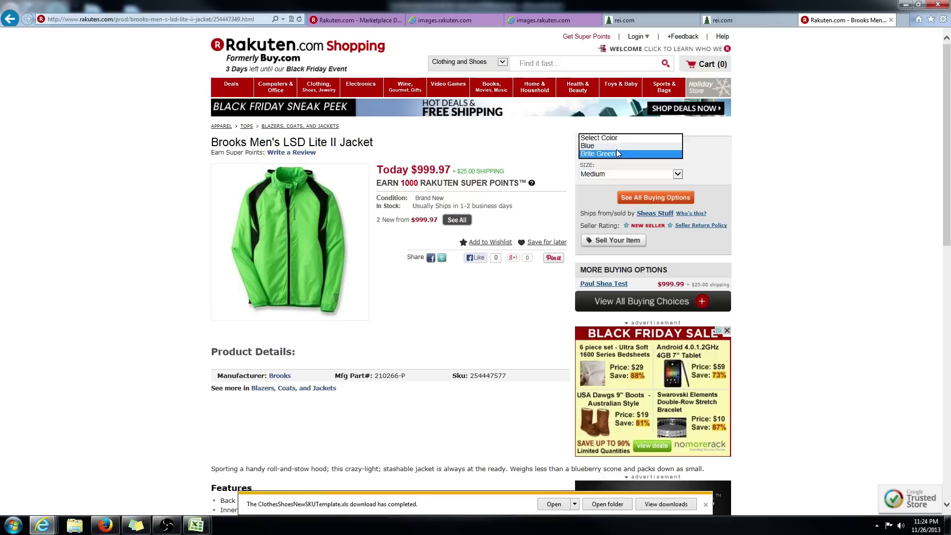
{"action": "left_click", "coordinate": [598, 144]}
{"action": "key", "text": "Up"}
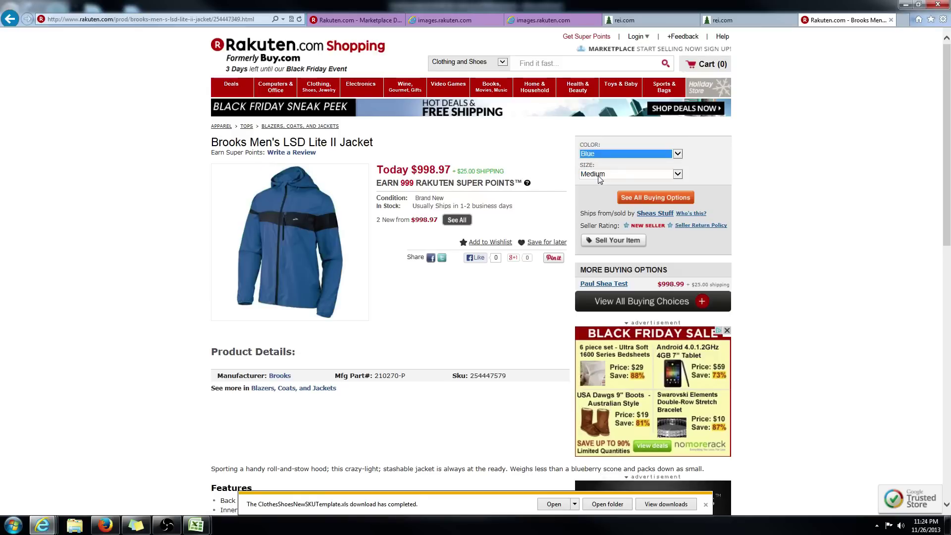
{"action": "left_click", "coordinate": [600, 174]}
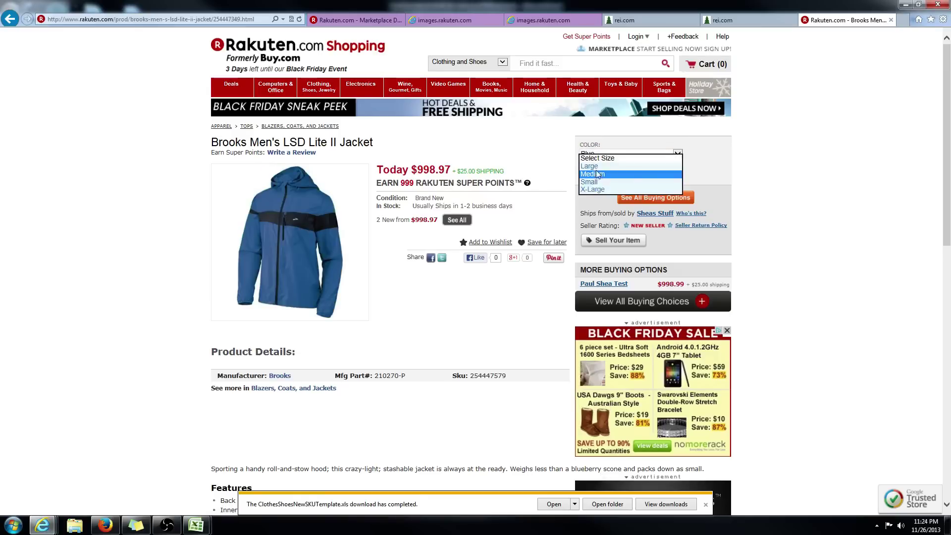
{"action": "left_click", "coordinate": [603, 147]}
{"action": "left_click", "coordinate": [610, 155]}
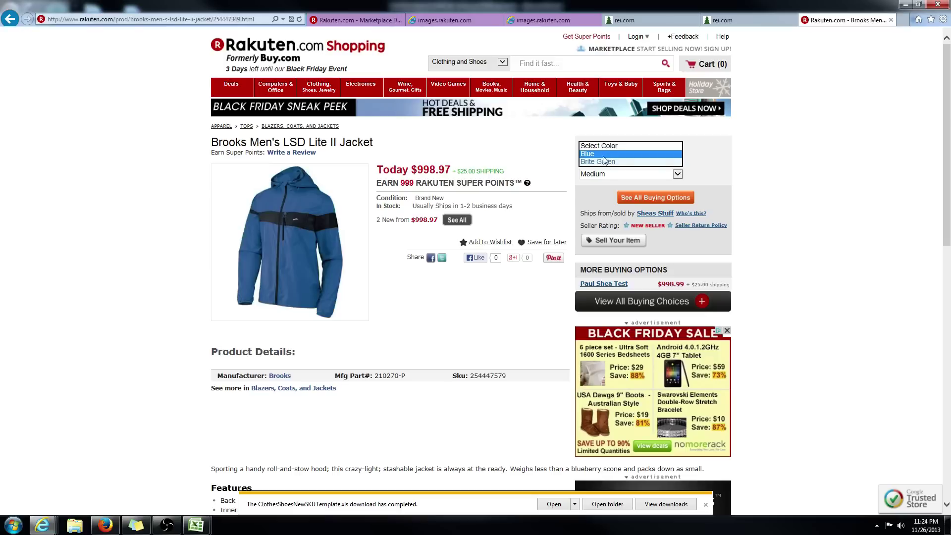
{"action": "left_click", "coordinate": [613, 168]}
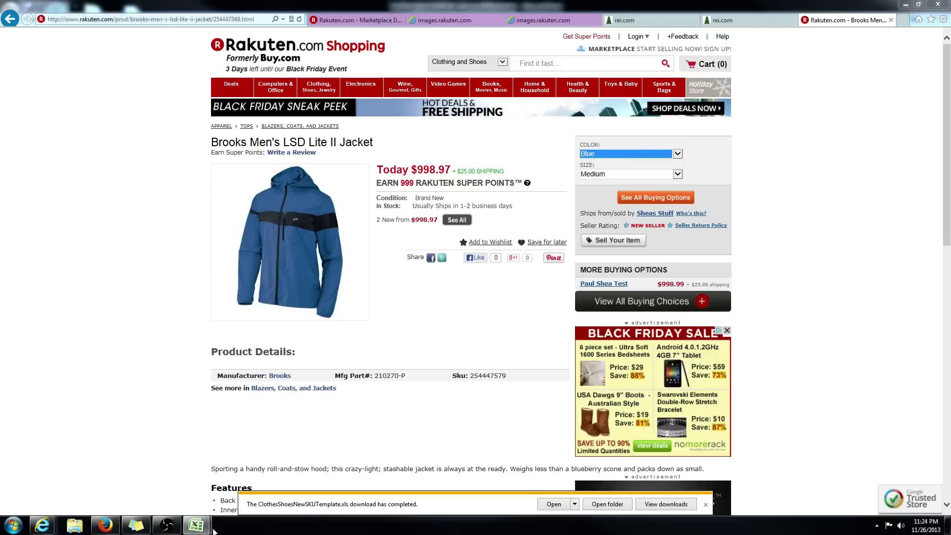
Return to Excel and copy the product-set-id brooksLSD2 from R5 into cells R6 through R9
{"action": "mouse_move", "coordinate": [196, 525]}
{"action": "left_click", "coordinate": [241, 456]}
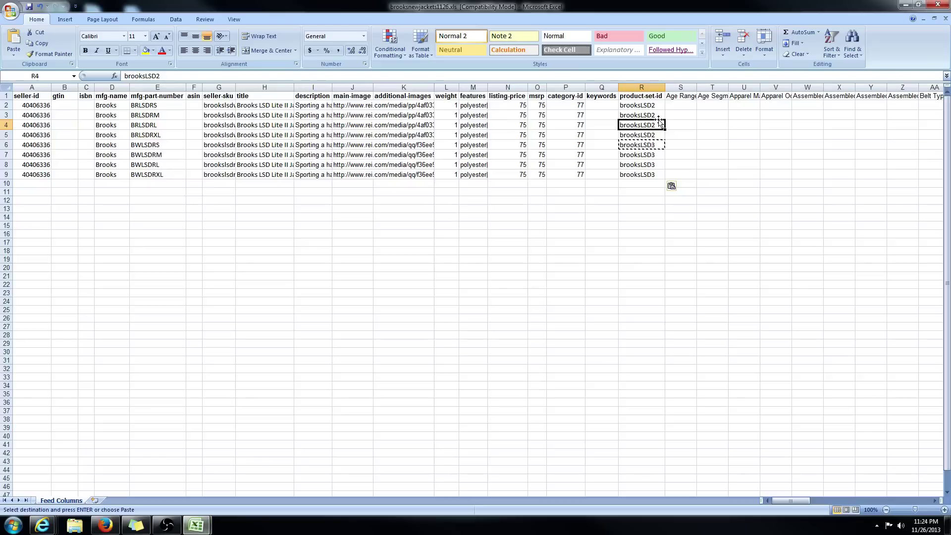
{"action": "key", "text": "ctrl+c"}
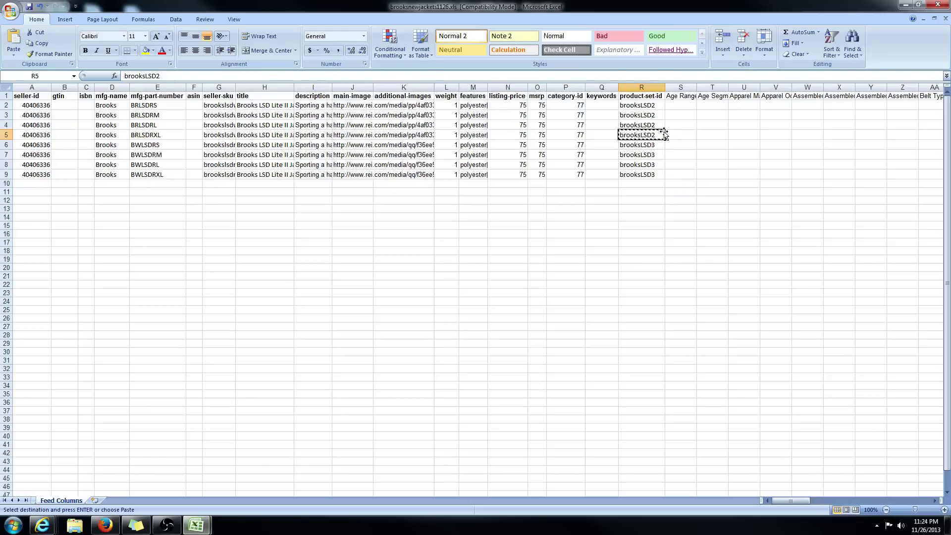
{"action": "key", "text": "Down"}
{"action": "key", "text": "ctrl+v"}
{"action": "key", "text": "Down"}
{"action": "key", "text": "ctrl+v"}
{"action": "key", "text": "Down"}
{"action": "key", "text": "ctrl+v"}
{"action": "key", "text": "Down"}
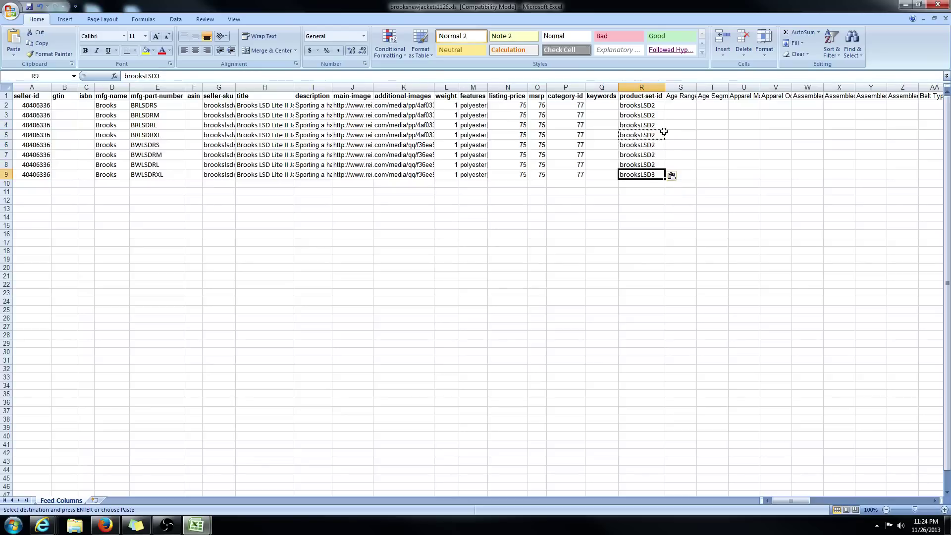
{"action": "key", "text": "ctrl+v"}
Review the product-set-id entries in cells R2 through R9
{"action": "key", "text": "Left"}
{"action": "key", "text": "Up"}
{"action": "key", "text": "Up"}
{"action": "key", "text": "Right"}
{"action": "key", "text": "Up"}
{"action": "key", "text": "Up"}
{"action": "key", "text": "Up"}
{"action": "key", "text": "Up"}
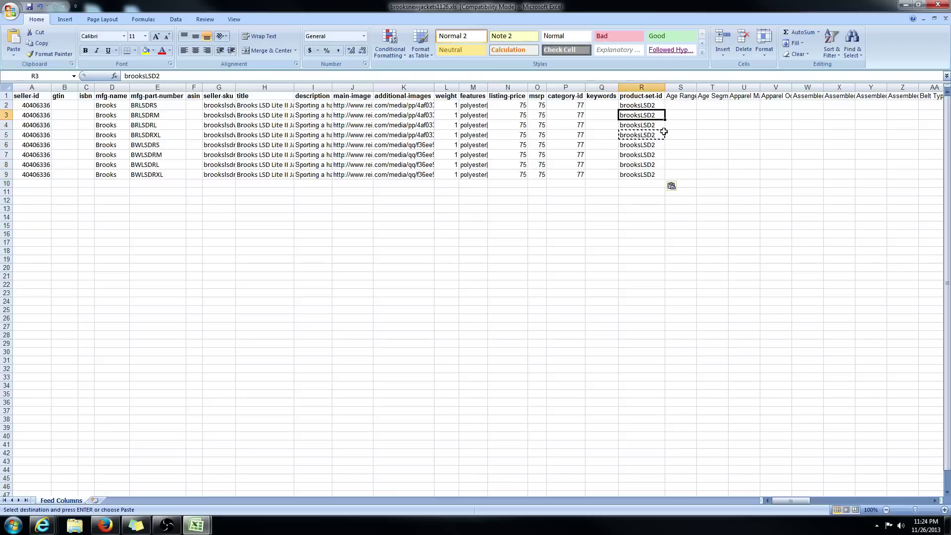
{"action": "key", "text": "Down"}
{"action": "key", "text": "Down"}
{"action": "key", "text": "Down"}
{"action": "key", "text": "Down"}
{"action": "key", "text": "Down"}
{"action": "key", "text": "Down"}
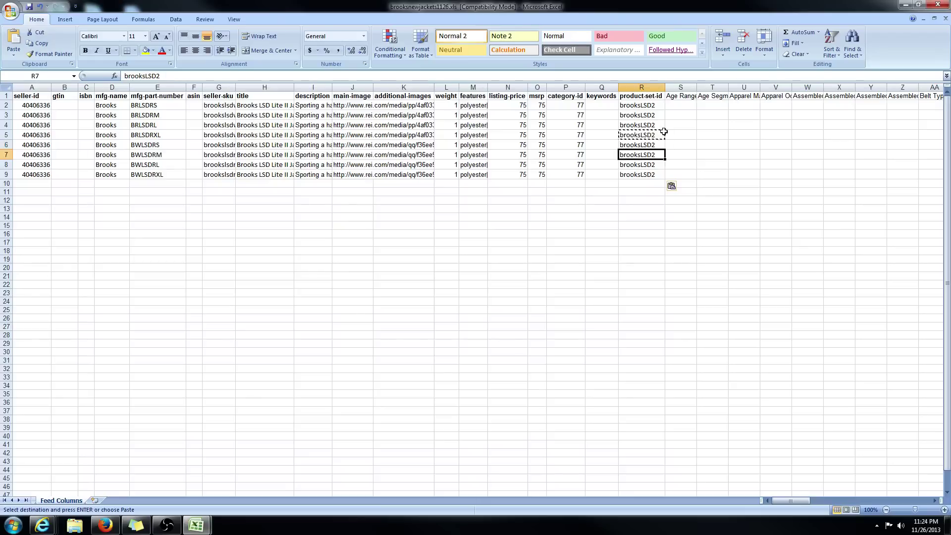
{"action": "key", "text": "Up"}
{"action": "key", "text": "Up"}
{"action": "key", "text": "Up"}
{"action": "key", "text": "Up"}
{"action": "key", "text": "Up"}
{"action": "key", "text": "Up"}
{"action": "key", "text": "Up"}
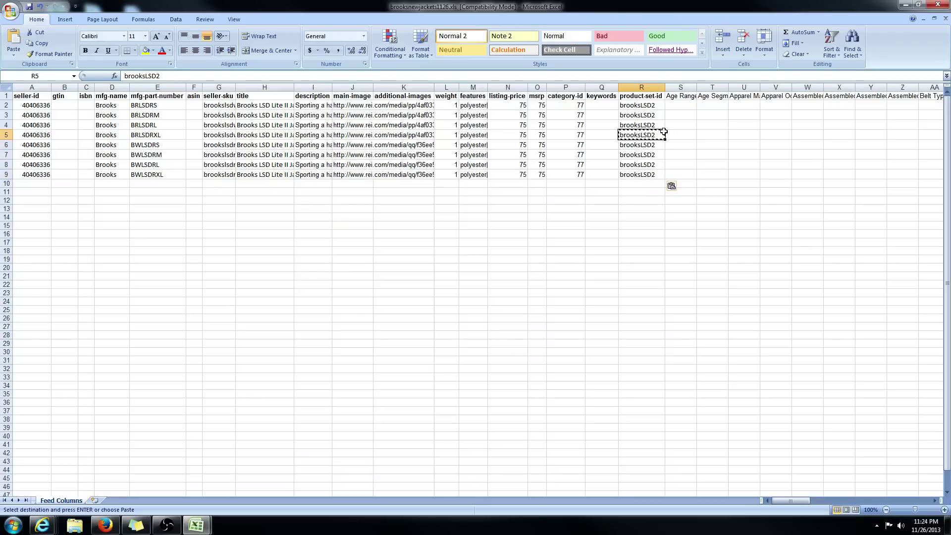
{"action": "key", "text": "Down"}
{"action": "key", "text": "Down"}
{"action": "key", "text": "Up"}
{"action": "key", "text": "Up"}
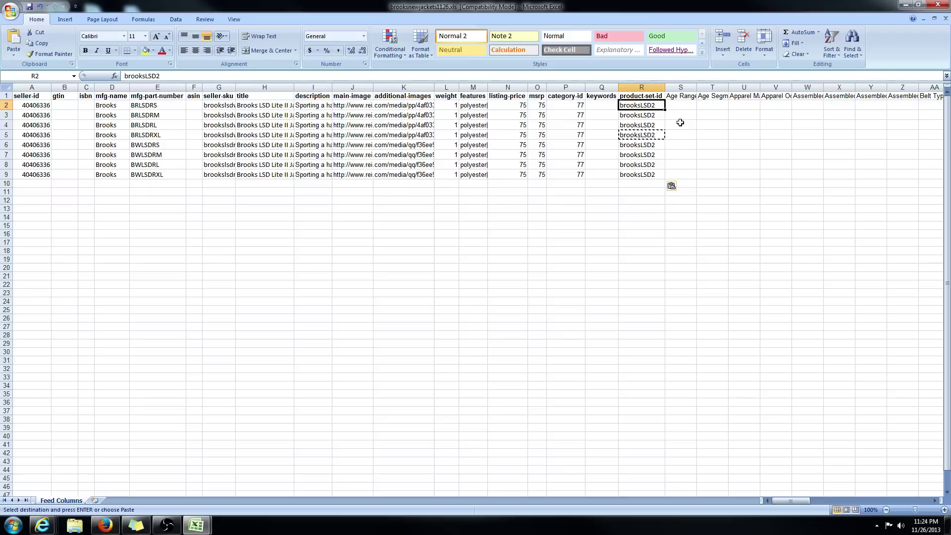
Switch to the category attributes PDF in Internet Explorer and examine the attributes listed for category 0077, Blazers, Coats, and Jackets
{"action": "left_click", "coordinate": [679, 122]}
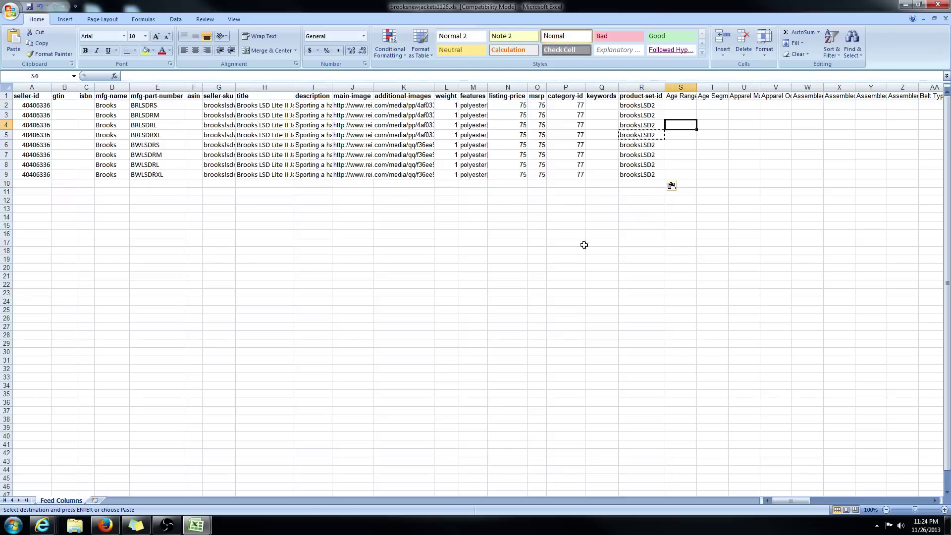
{"action": "left_click", "coordinate": [42, 525]}
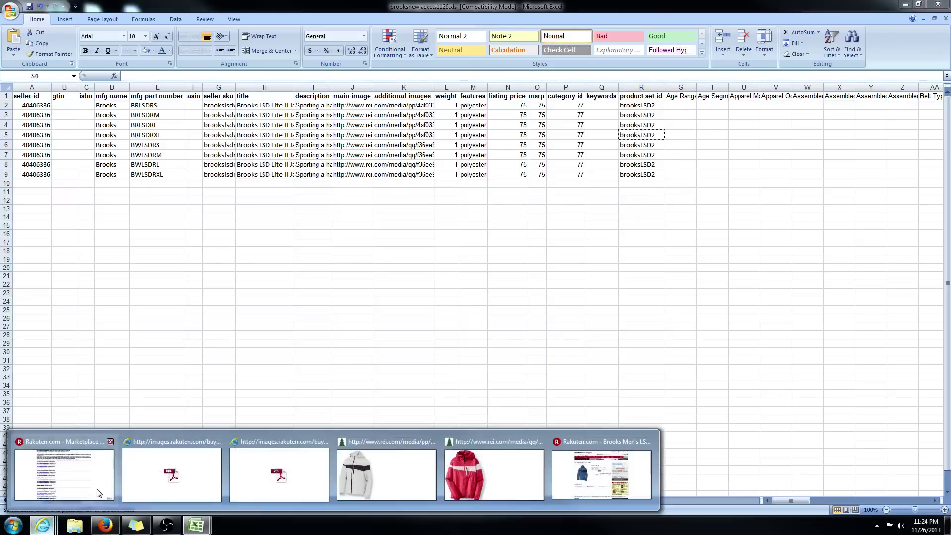
{"action": "left_click", "coordinate": [166, 470]}
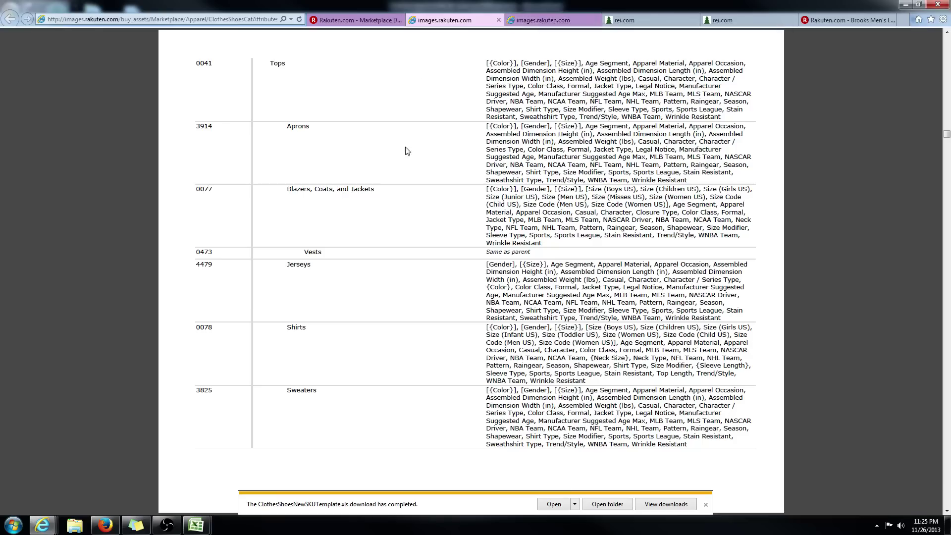
{"action": "left_click", "coordinate": [375, 21]}
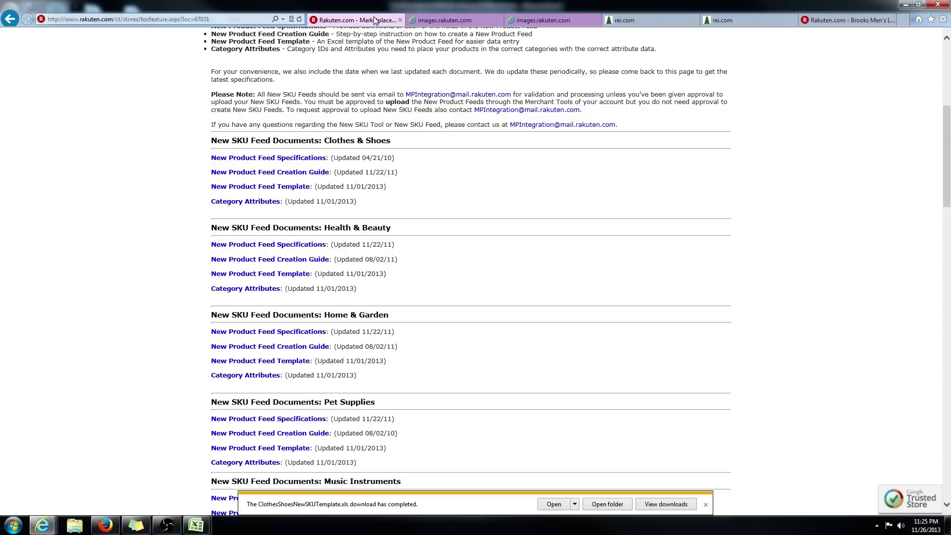
{"action": "left_click", "coordinate": [430, 21]}
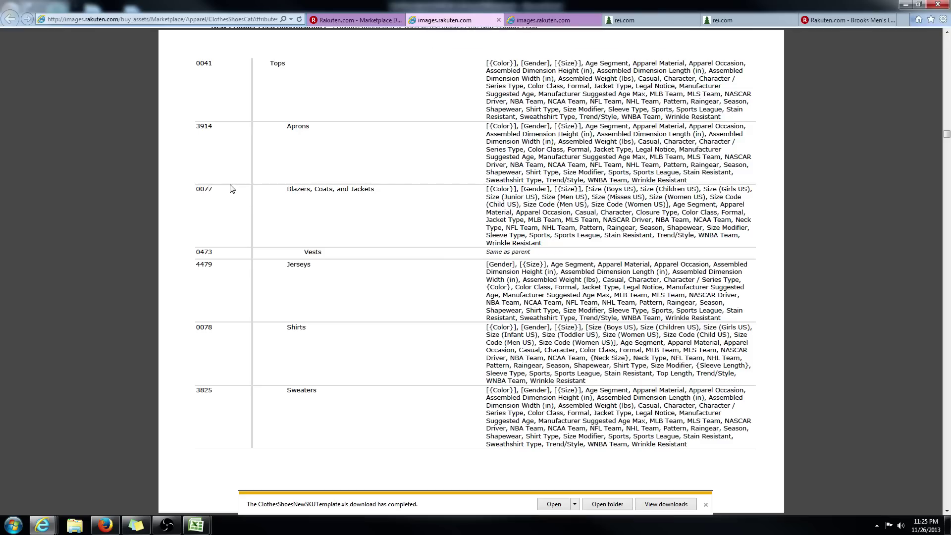
{"action": "left_click_drag", "start_coordinate": [200, 185], "coordinate": [751, 229]}
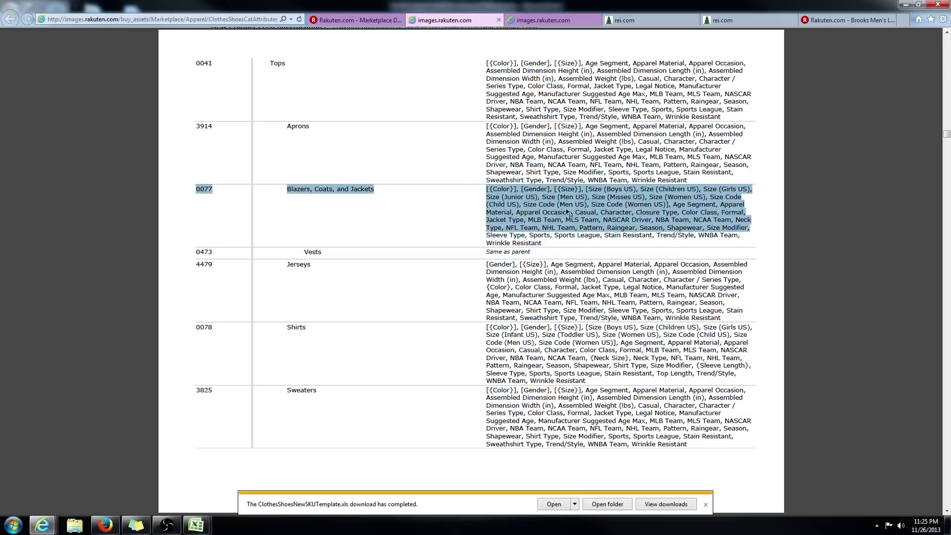
{"action": "left_click", "coordinate": [466, 215]}
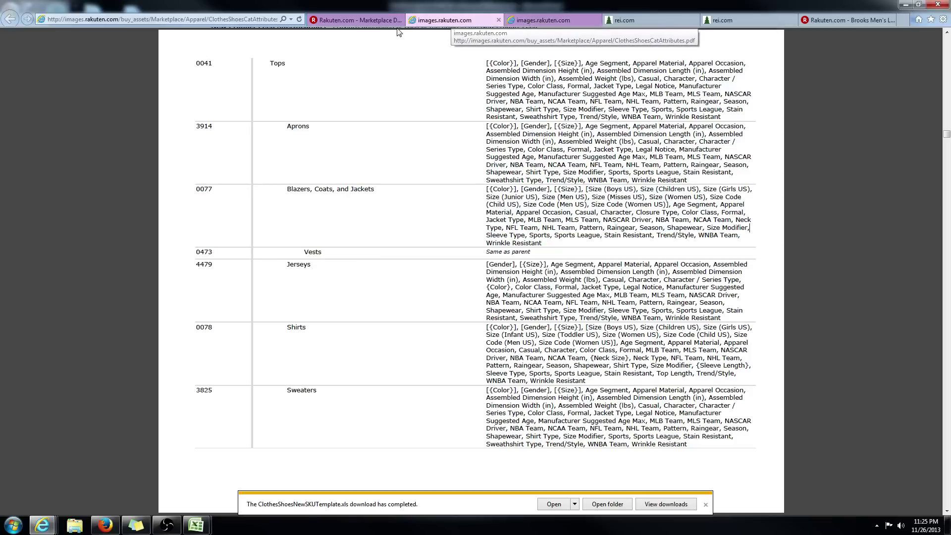
In the second copy of the category attributes PDF, find the allowed values for Closure Type, Color and Color Class
{"action": "left_click", "coordinate": [384, 21]}
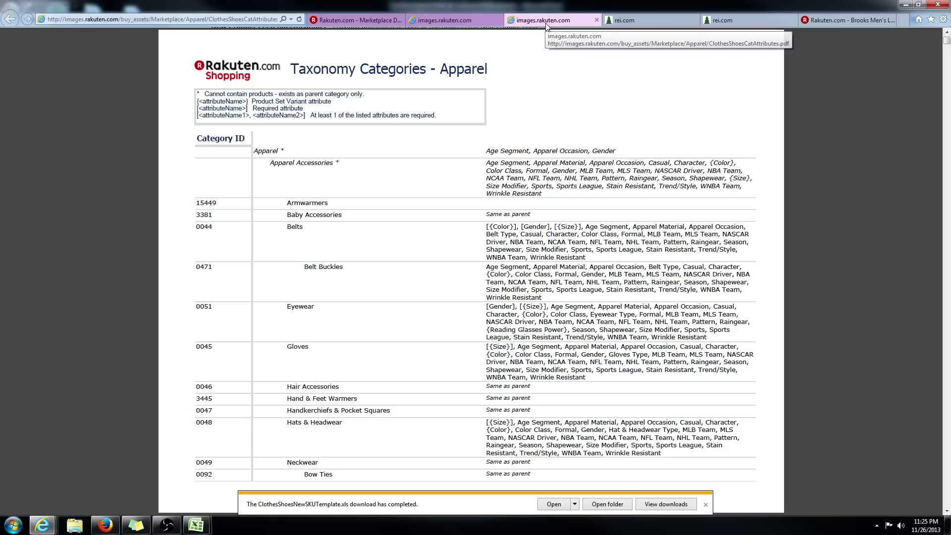
{"action": "left_click", "coordinate": [543, 20]}
{"action": "left_click_drag", "start_coordinate": [946, 34], "coordinate": [948, 159]}
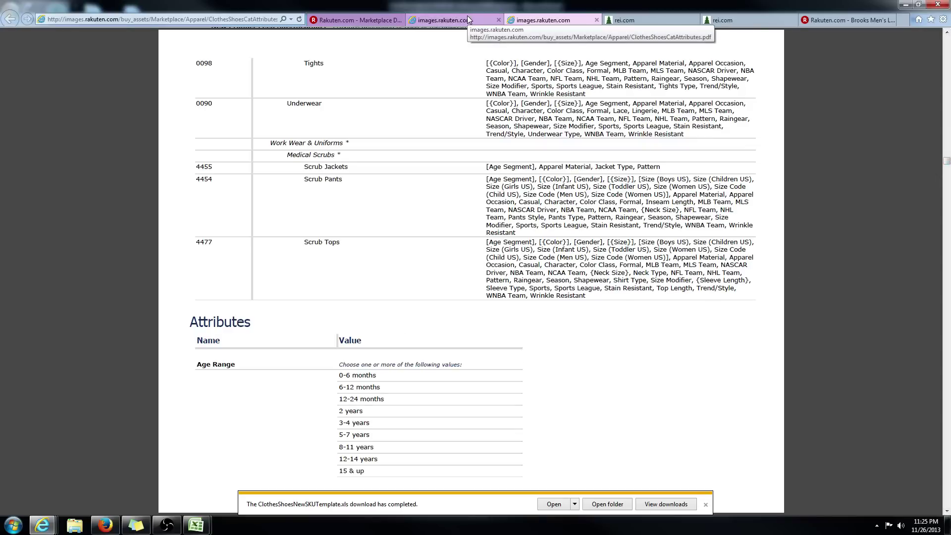
{"action": "left_click_drag", "start_coordinate": [946, 163], "coordinate": [944, 222]}
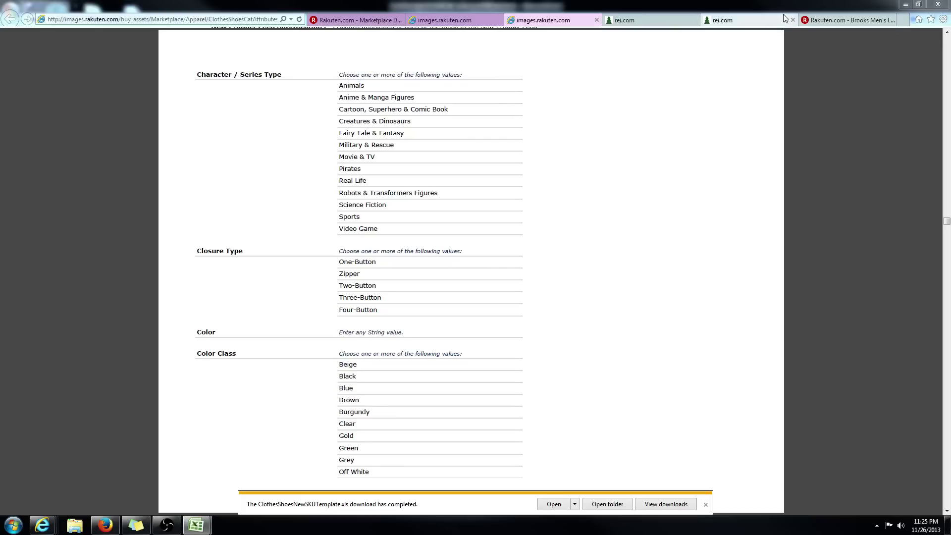
Return to the brooksnewjackets1126.xls workbook and go to the first cell of the Color column, AI2
{"action": "mouse_move", "coordinate": [198, 528]}
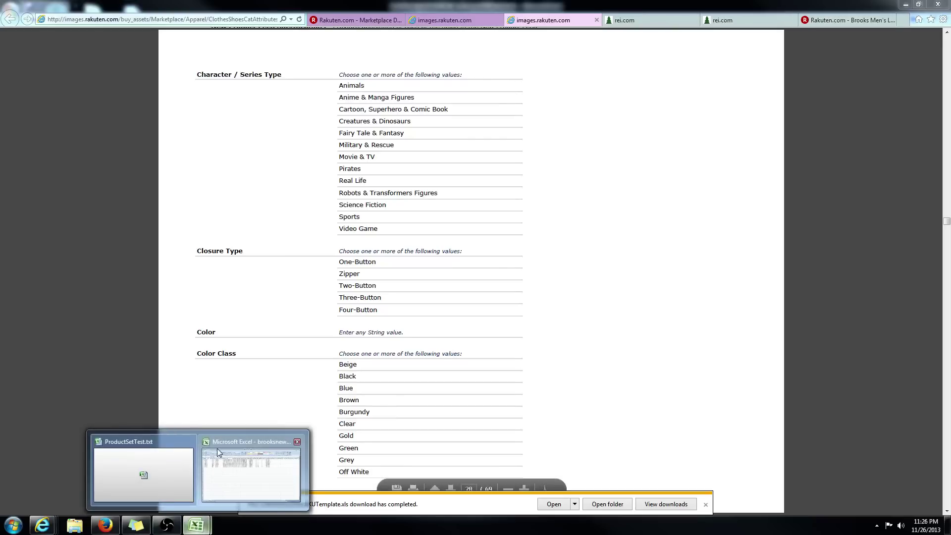
{"action": "left_click", "coordinate": [235, 472]}
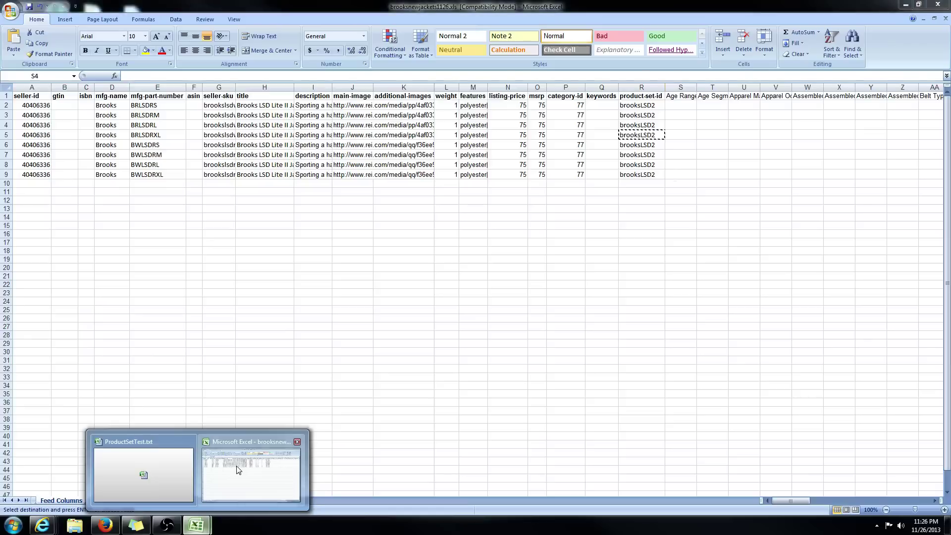
{"action": "left_click", "coordinate": [776, 143]}
{"action": "key", "text": "Right"}
{"action": "key", "text": "Right"}
{"action": "key", "text": "Right"}
{"action": "key", "text": "Right"}
{"action": "key", "text": "Right"}
{"action": "key", "text": "Right"}
{"action": "key", "text": "Right"}
{"action": "key", "text": "Right"}
{"action": "key", "text": "Right"}
{"action": "key", "text": "Right"}
{"action": "key", "text": "Right"}
{"action": "key", "text": "Right"}
{"action": "key", "text": "Right"}
{"action": "key", "text": "Right"}
{"action": "key", "text": "Right"}
{"action": "key", "text": "Right"}
{"action": "key", "text": "Right"}
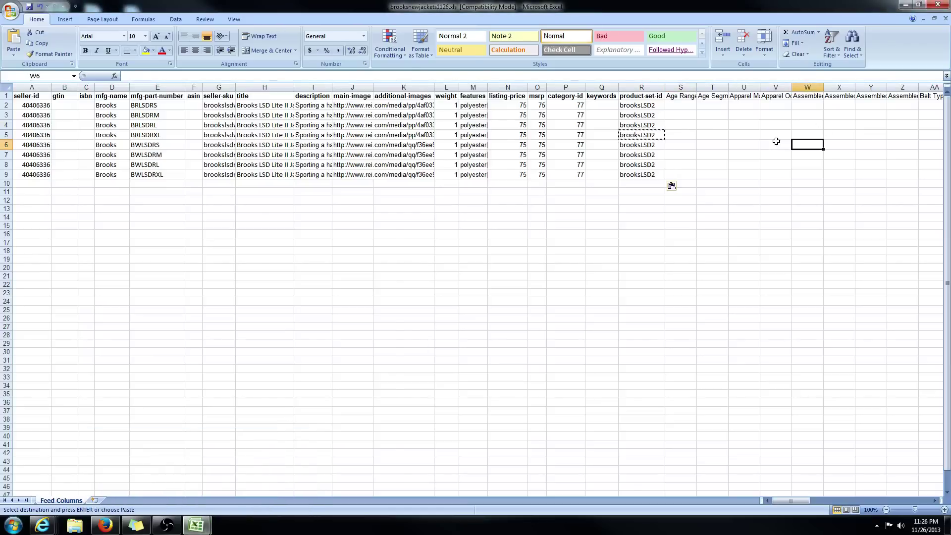
{"action": "key", "text": "Left"}
{"action": "key", "text": "Left"}
{"action": "key", "text": "Left"}
{"action": "key", "text": "Left"}
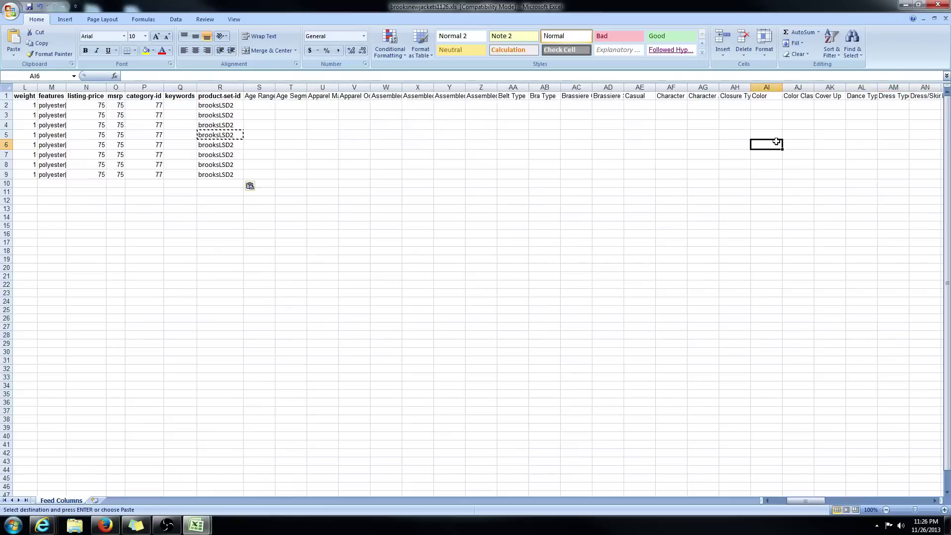
{"action": "key", "text": "Up"}
{"action": "key", "text": "Up"}
{"action": "key", "text": "Up"}
{"action": "key", "text": "Up"}
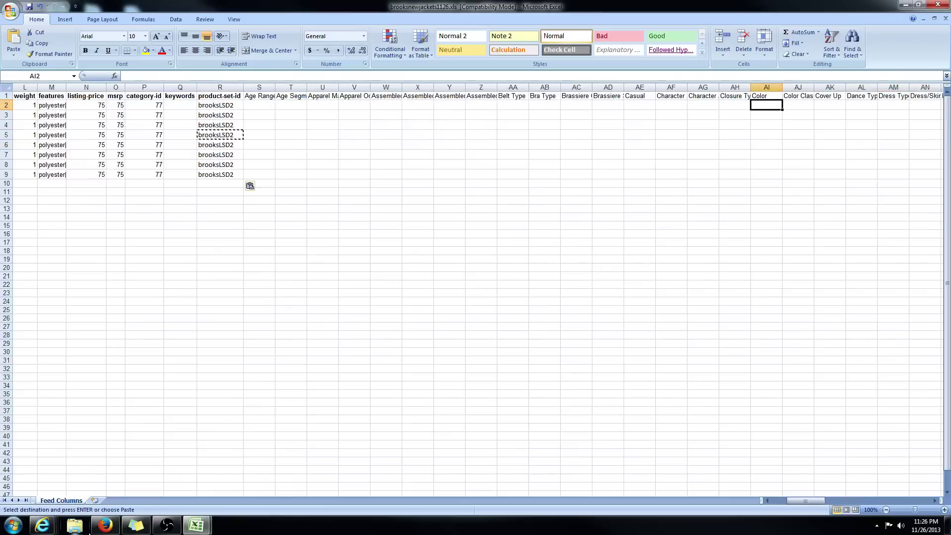
Switch back to the attributes PDF in Internet Explorer and examine the Color entry rule and the full list of Color Class values
{"action": "left_click", "coordinate": [167, 525]}
{"action": "mouse_move", "coordinate": [44, 525]}
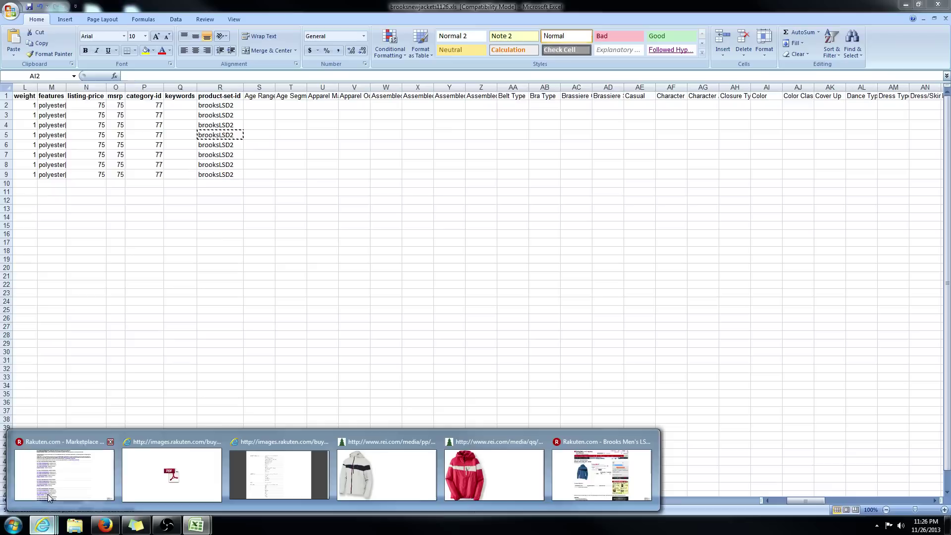
{"action": "left_click", "coordinate": [269, 475]}
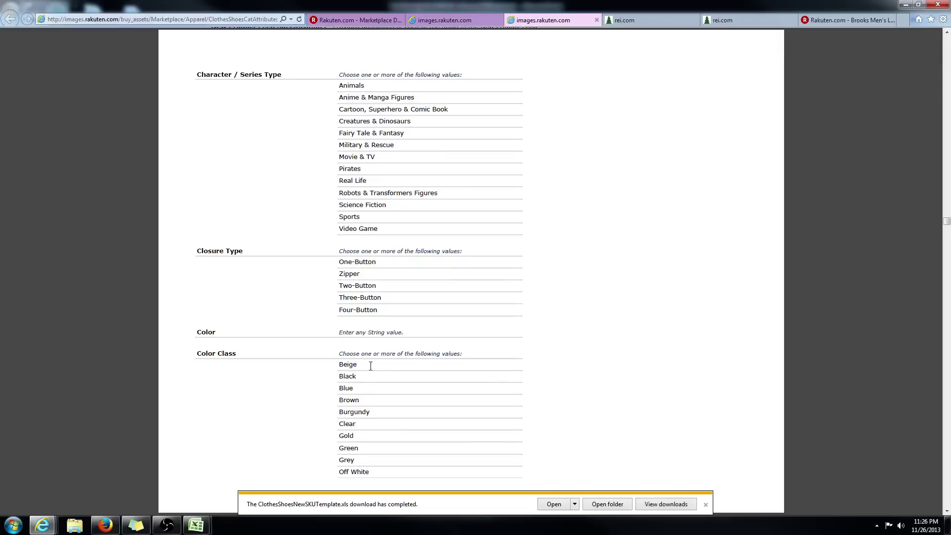
{"action": "scroll", "coordinate": [355, 370], "scroll_direction": "down", "scroll_amount": 8}
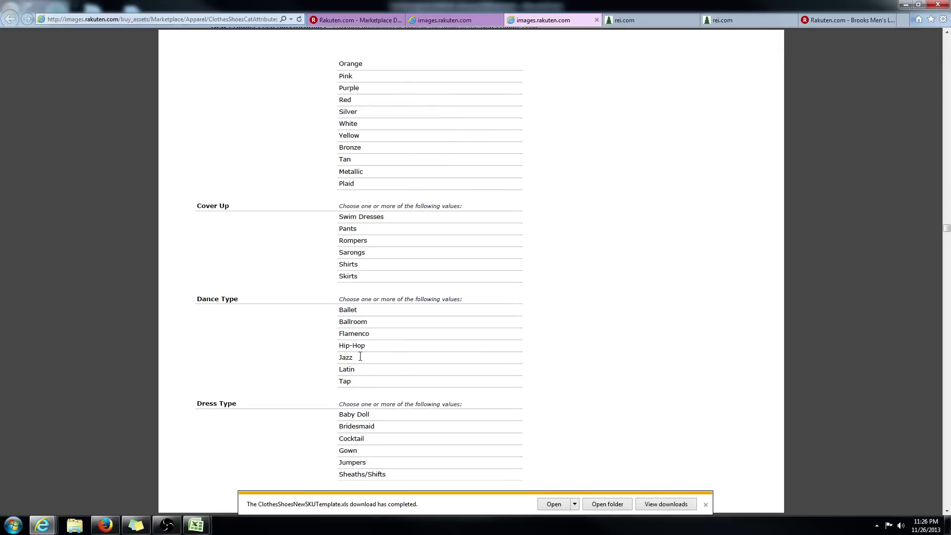
Return to the brooksnewjackets1126.xls workbook and enter Snow White as the Color in AI2
{"action": "scroll", "coordinate": [359, 356], "scroll_direction": "up", "scroll_amount": 8}
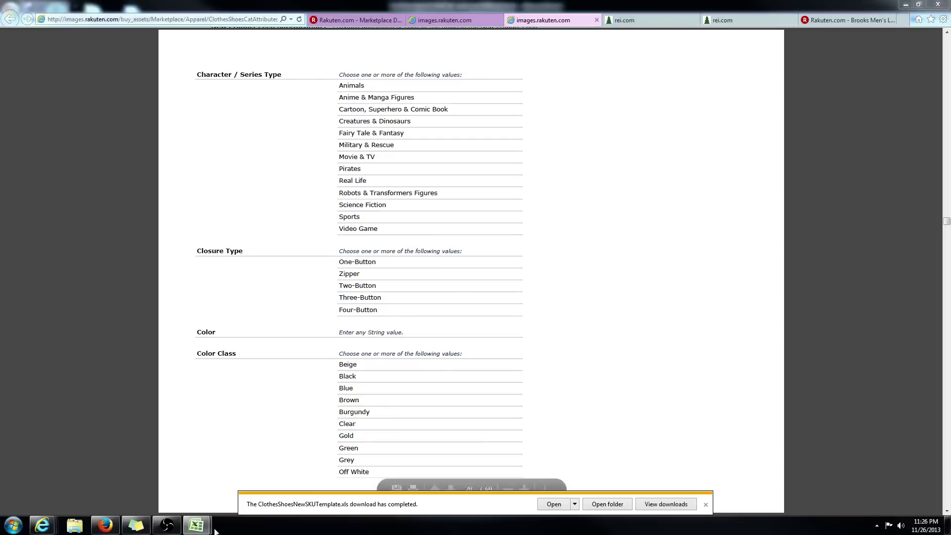
{"action": "mouse_move", "coordinate": [196, 524]}
{"action": "left_click", "coordinate": [272, 503]}
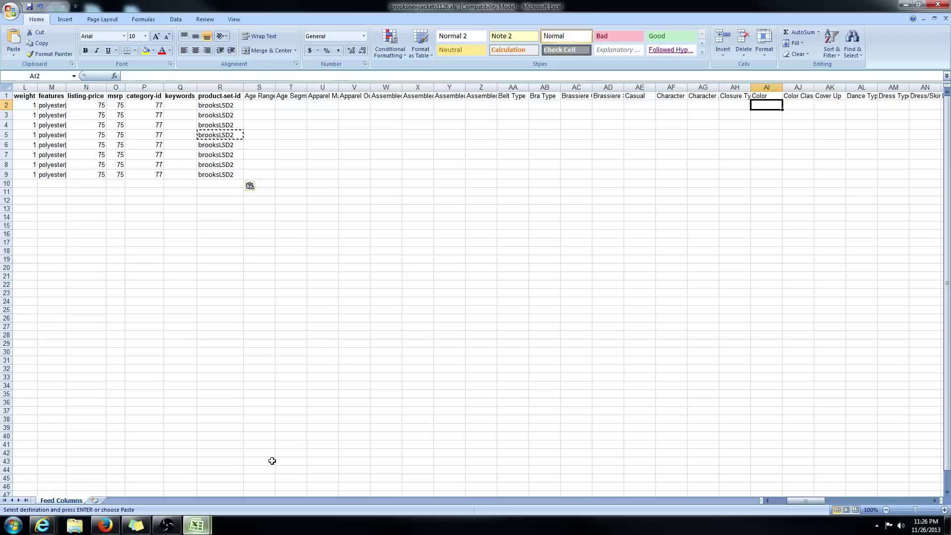
{"action": "type", "text": "Snow White"}
{"action": "left_click", "coordinate": [726, 109]}
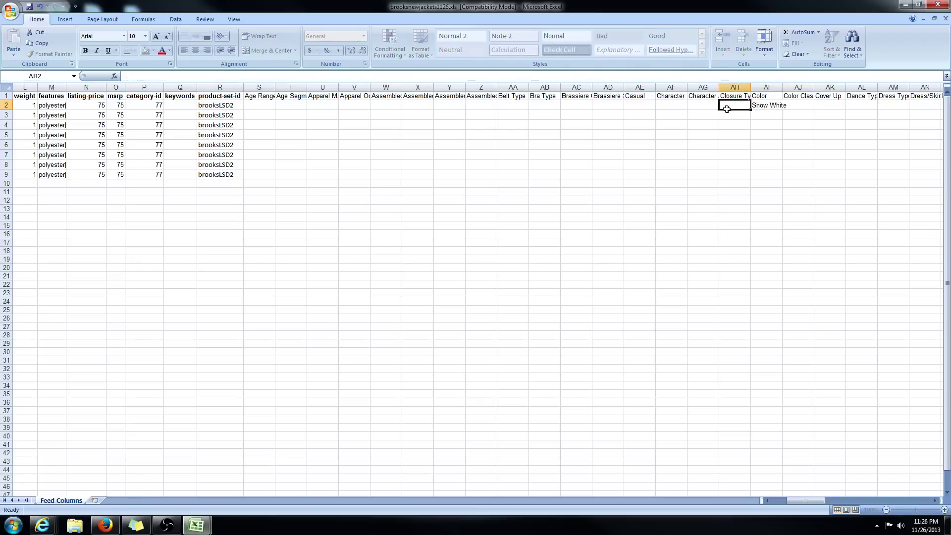
Copy Snow White from AI2 into the Color cells AI3 through AI5
{"action": "key", "text": "Right"}
{"action": "key", "text": "ctrl+c"}
{"action": "key", "text": "Down"}
{"action": "key", "text": "ctrl+v"}
{"action": "key", "text": "Down"}
{"action": "key", "text": "ctrl+v"}
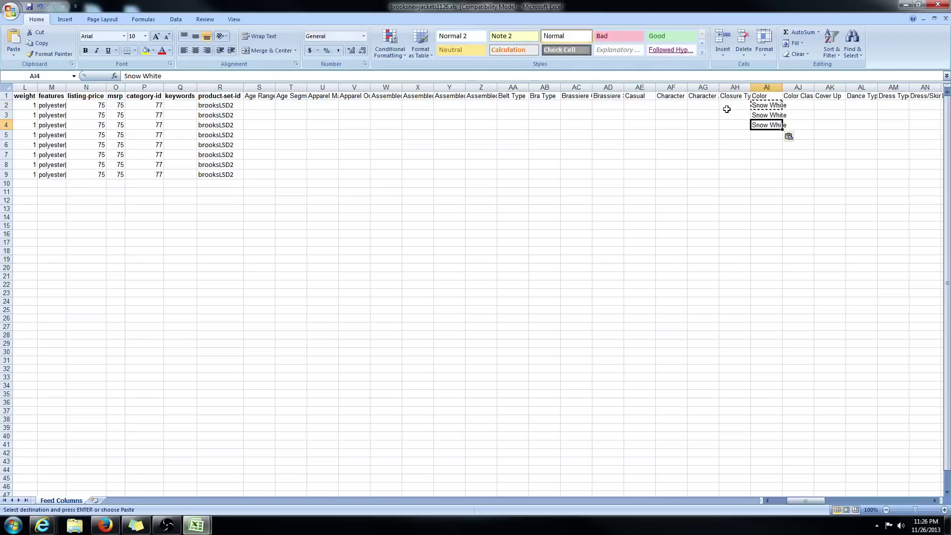
{"action": "key", "text": "Down"}
{"action": "key", "text": "ctrl+v"}
Enter Americana Red as the Color in AI6
{"action": "key", "text": "Down"}
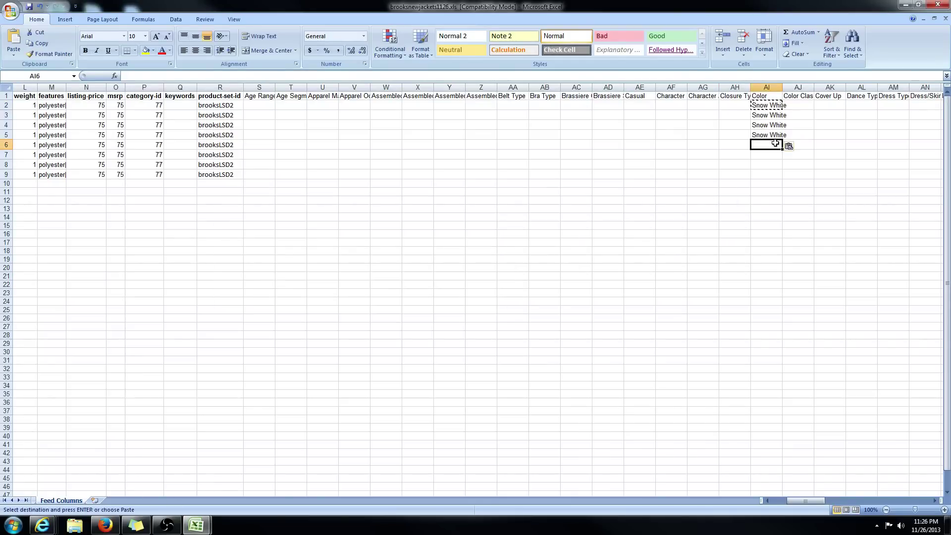
{"action": "type", "text": "Ame"}
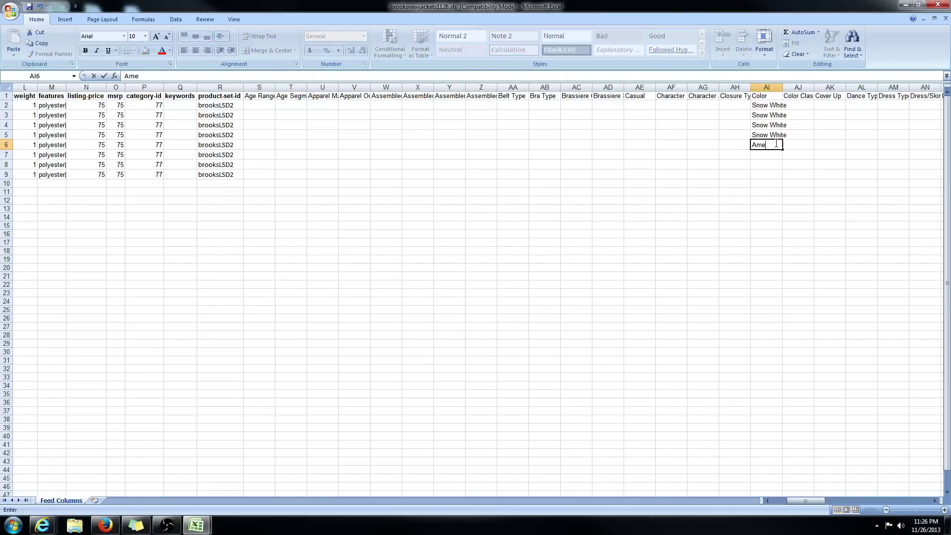
{"action": "type", "text": "ricaican Red"}
{"action": "key", "text": "Return"}
{"action": "left_click", "coordinate": [775, 144]}
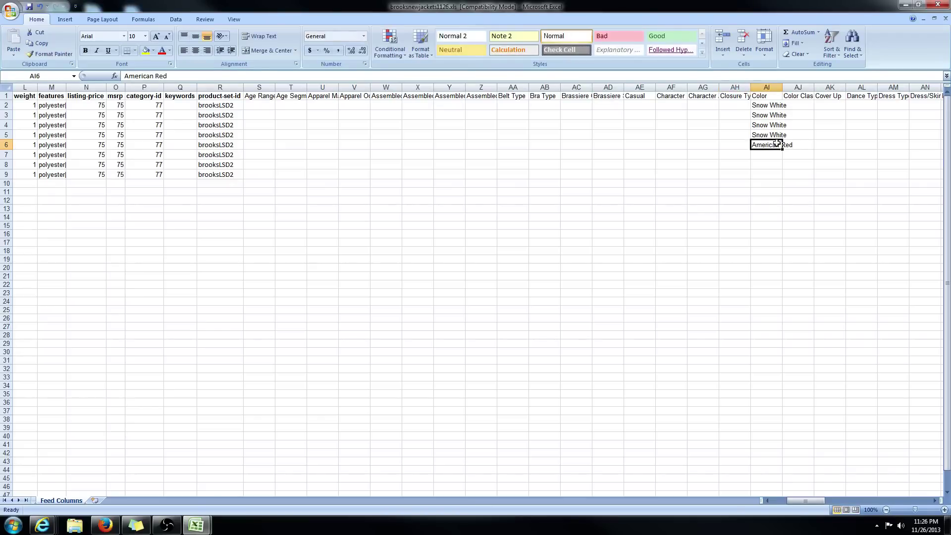
{"action": "left_click", "coordinate": [157, 77]}
{"action": "type", "text": "a"}
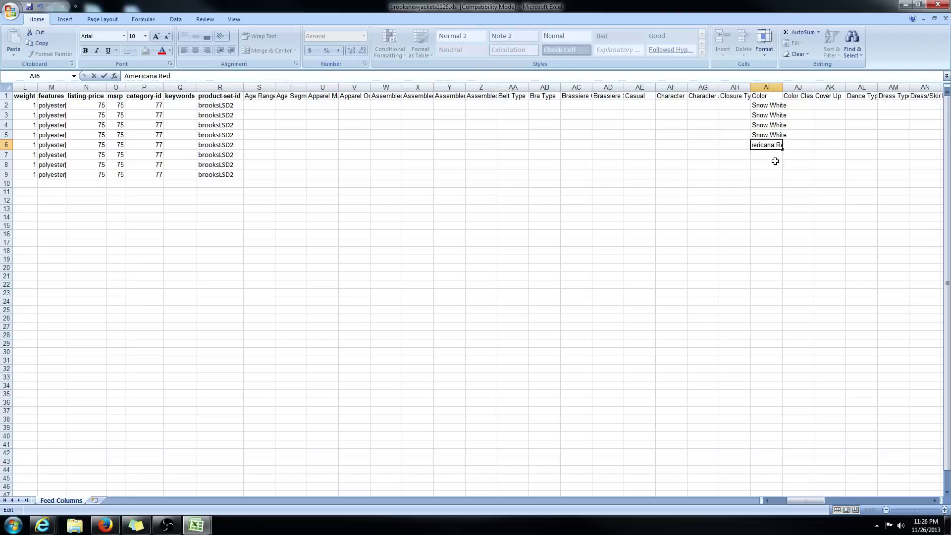
{"action": "key", "text": "Return"}
Copy Americana Red from AI6 into the Color cells AI7 through AI9
{"action": "left_click", "coordinate": [775, 144]}
{"action": "key", "text": "ctrl+c"}
{"action": "left_click", "coordinate": [774, 154]}
{"action": "key", "text": "ctrl+v"}
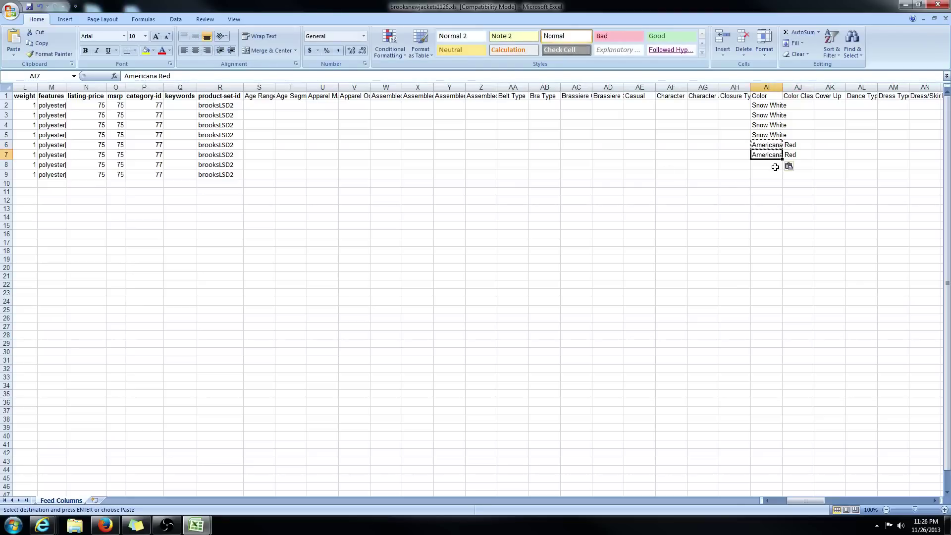
{"action": "left_click", "coordinate": [774, 165]}
{"action": "key", "text": "ctrl+v"}
{"action": "left_click", "coordinate": [773, 174]}
{"action": "key", "text": "ctrl+v"}
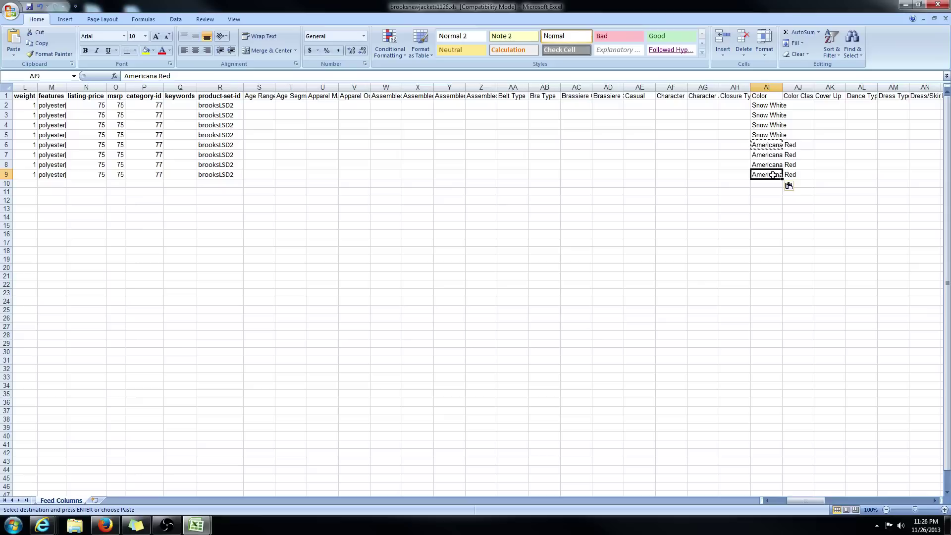
Switch to Internet Explorer, check the category 0077 attributes, and find the allowed Gender values in the second copy of the attributes PDF
{"action": "left_click", "coordinate": [798, 135]}
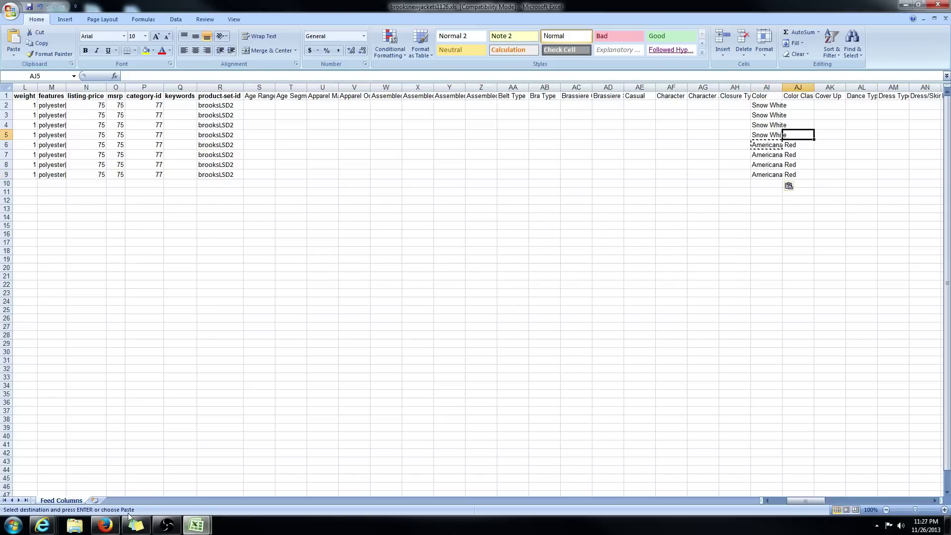
{"action": "left_click", "coordinate": [42, 525]}
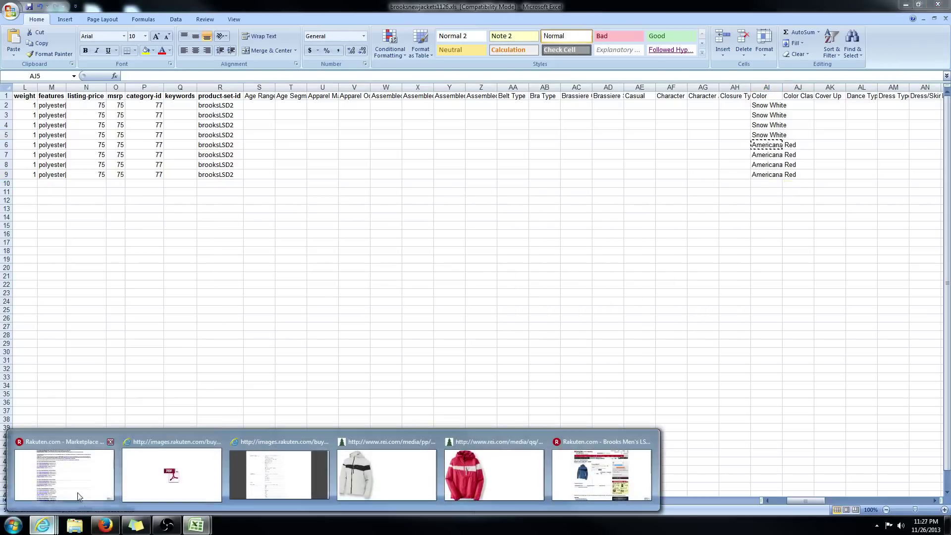
{"action": "left_click", "coordinate": [239, 456]}
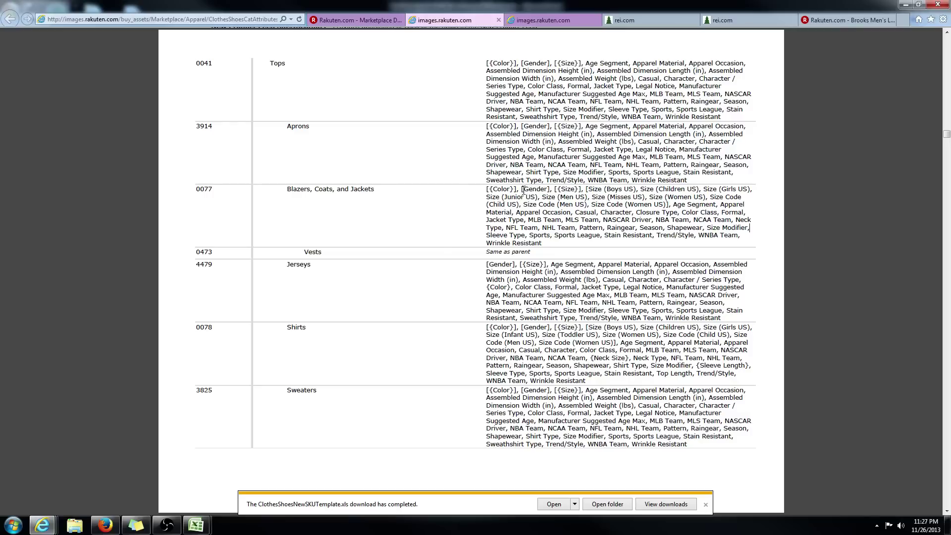
{"action": "left_click", "coordinate": [526, 21]}
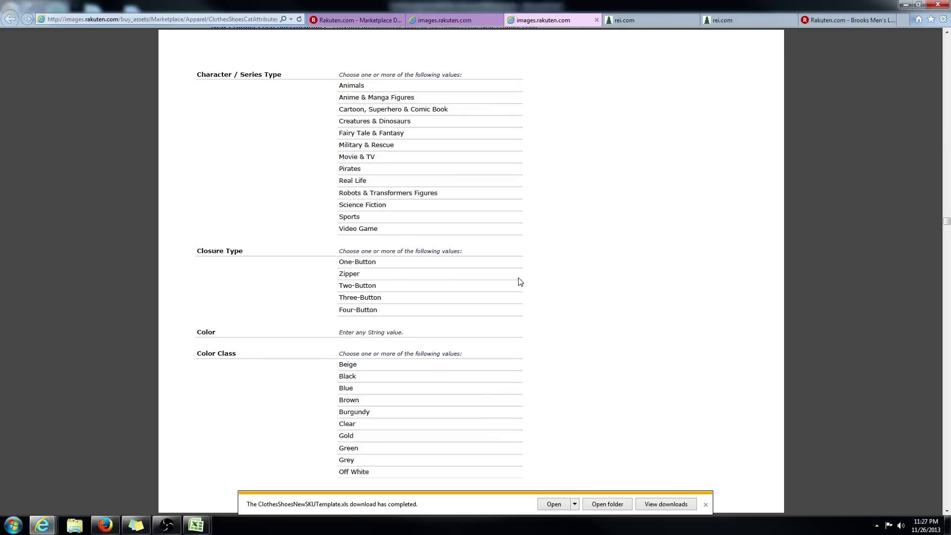
{"action": "scroll", "coordinate": [519, 281], "scroll_direction": "down", "scroll_amount": 10}
{"action": "scroll", "coordinate": [516, 273], "scroll_direction": "down", "scroll_amount": 8}
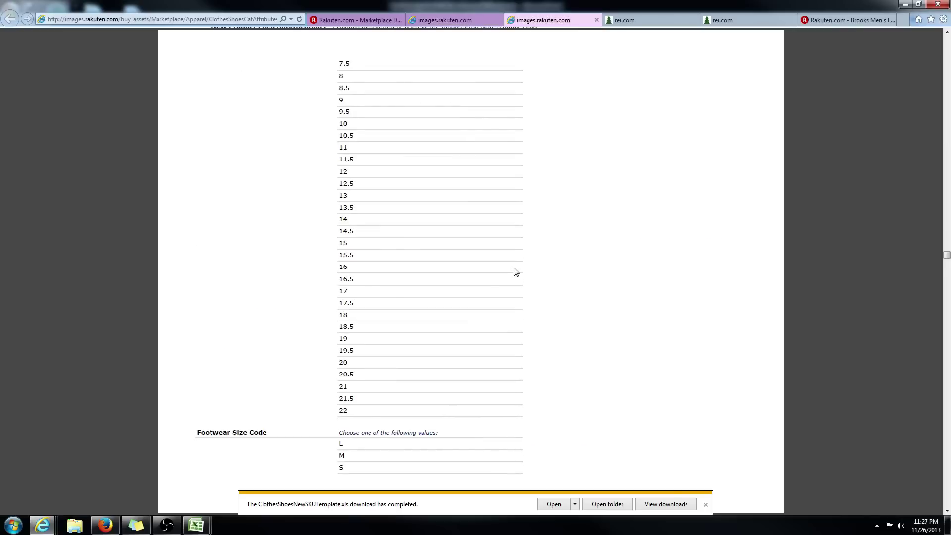
{"action": "scroll", "coordinate": [514, 272], "scroll_direction": "down", "scroll_amount": 10}
{"action": "scroll", "coordinate": [515, 272], "scroll_direction": "down", "scroll_amount": 20}
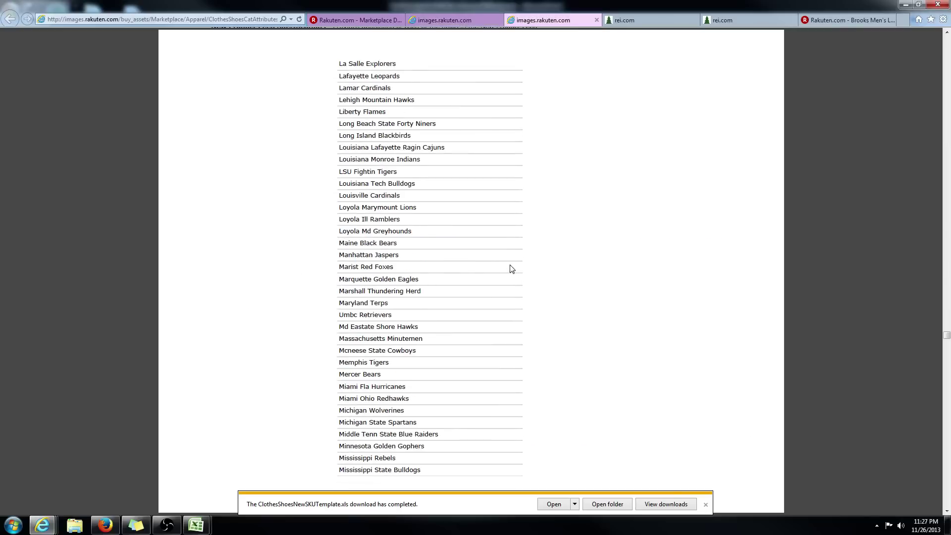
{"action": "scroll", "coordinate": [509, 263], "scroll_direction": "down", "scroll_amount": 10}
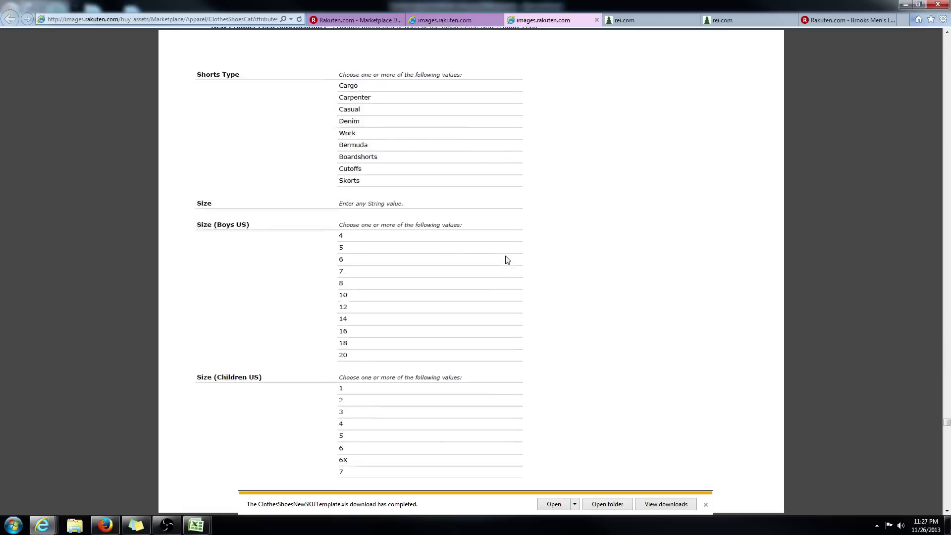
{"action": "scroll", "coordinate": [505, 260], "scroll_direction": "up", "scroll_amount": 20}
{"action": "scroll", "coordinate": [504, 258], "scroll_direction": "up", "scroll_amount": 20}
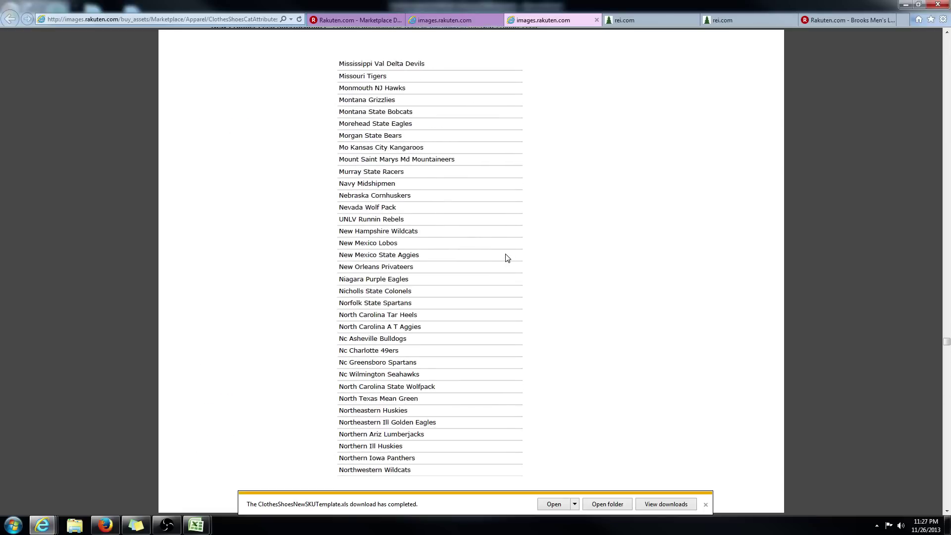
{"action": "scroll", "coordinate": [508, 256], "scroll_direction": "up", "scroll_amount": 15}
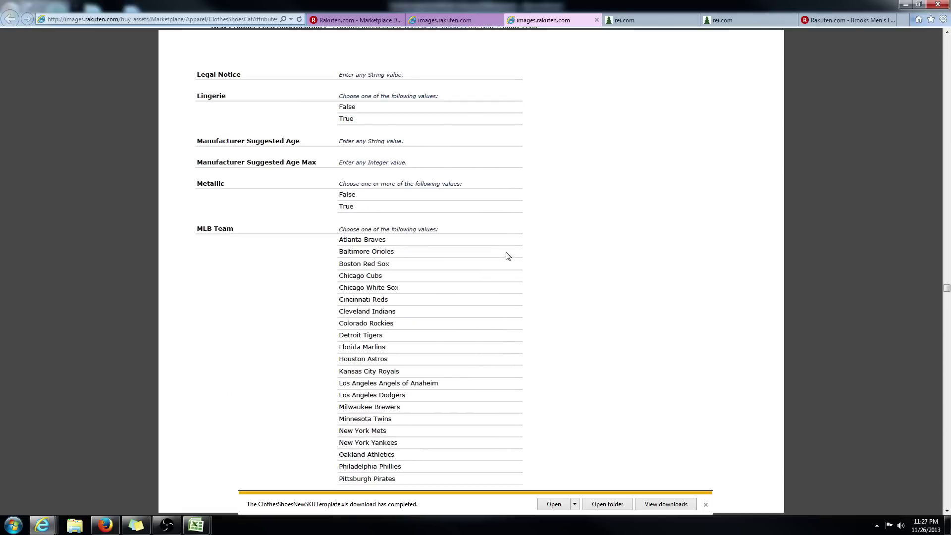
{"action": "scroll", "coordinate": [508, 256], "scroll_direction": "up", "scroll_amount": 20}
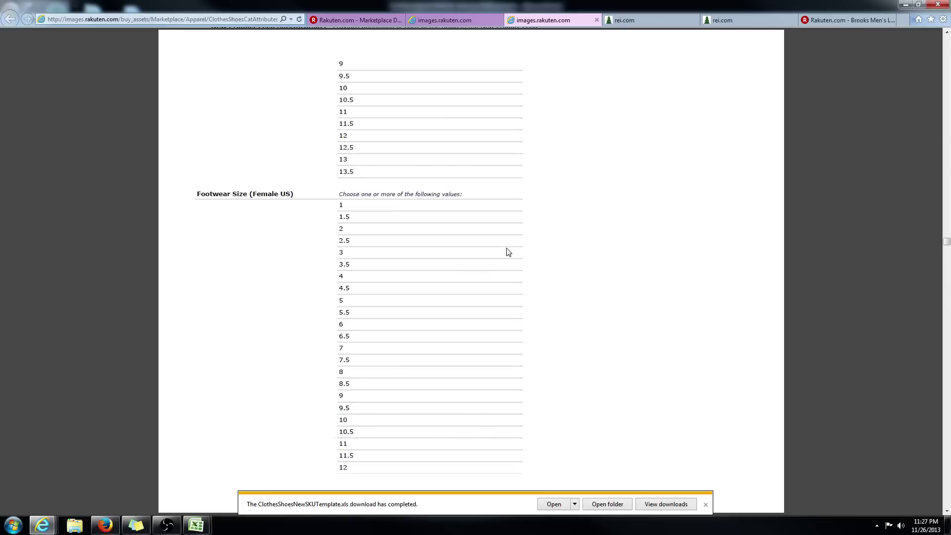
{"action": "scroll", "coordinate": [508, 253], "scroll_direction": "up", "scroll_amount": 10}
{"action": "scroll", "coordinate": [507, 253], "scroll_direction": "down", "scroll_amount": 20}
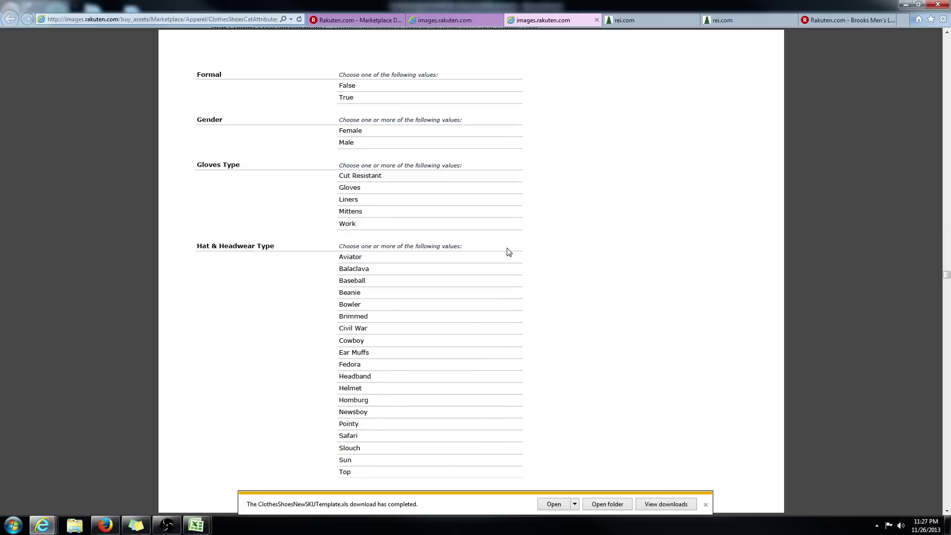
{"action": "left_click_drag", "start_coordinate": [349, 142], "coordinate": [341, 132]}
{"action": "left_click", "coordinate": [349, 142]}
Return to the Excel workbook and enter Male in the first cell of the Gender column, AY2
{"action": "key", "text": "alt+Tab"}
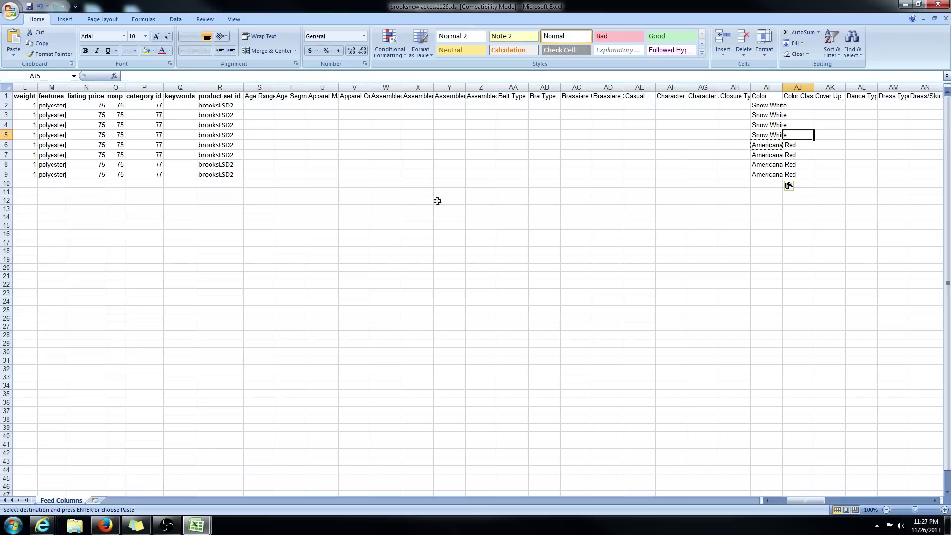
{"action": "key", "text": "Right"}
{"action": "key", "text": "Right"}
{"action": "key", "text": "Right"}
{"action": "key", "text": "Right"}
{"action": "key", "text": "Right"}
{"action": "key", "text": "Right"}
{"action": "key", "text": "Right"}
{"action": "key", "text": "Right"}
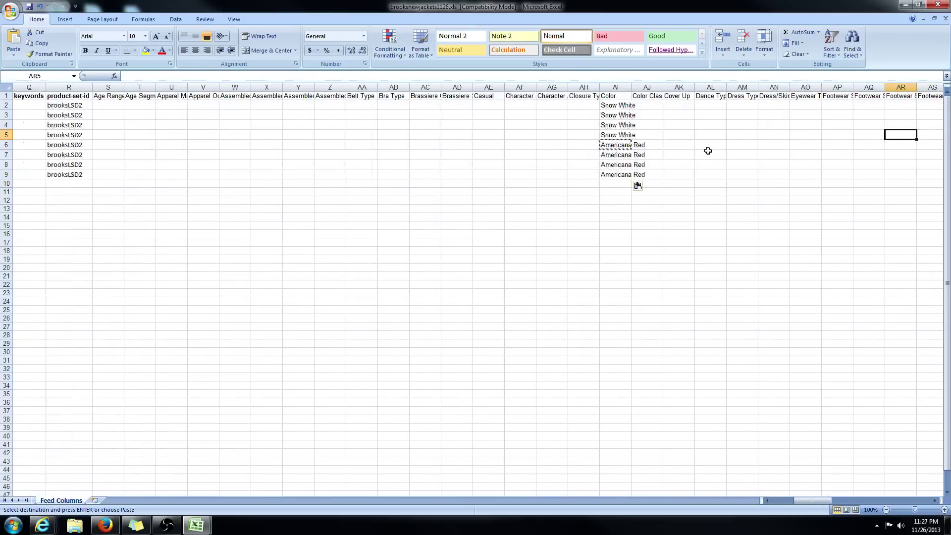
{"action": "key", "text": "Right"}
{"action": "key", "text": "Right"}
{"action": "key", "text": "Right"}
{"action": "key", "text": "Right"}
{"action": "key", "text": "Right"}
{"action": "key", "text": "Right"}
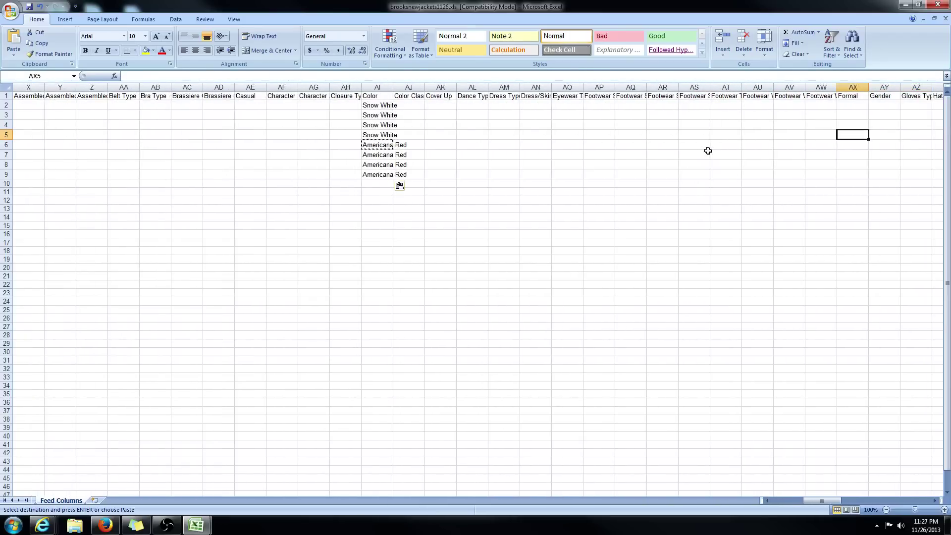
{"action": "key", "text": "Right"}
{"action": "key", "text": "Up"}
{"action": "key", "text": "Up"}
{"action": "key", "text": "Up"}
{"action": "type", "text": "M"}
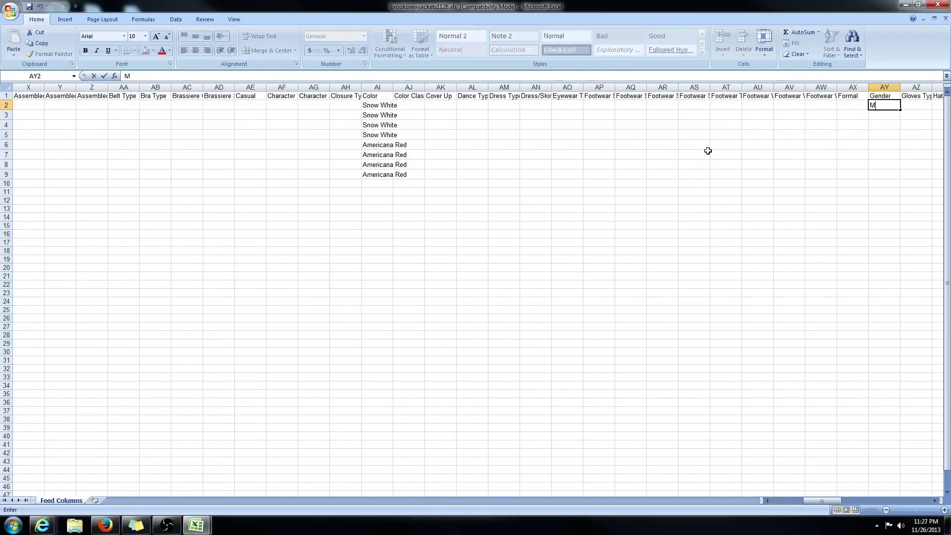
{"action": "type", "text": "ale"}
{"action": "key", "text": "ctrl+Return"}
Copy Male from AY2 into the Gender cells AY3 through AY9
{"action": "key", "text": "ctrl+c"}
{"action": "key", "text": "Down"}
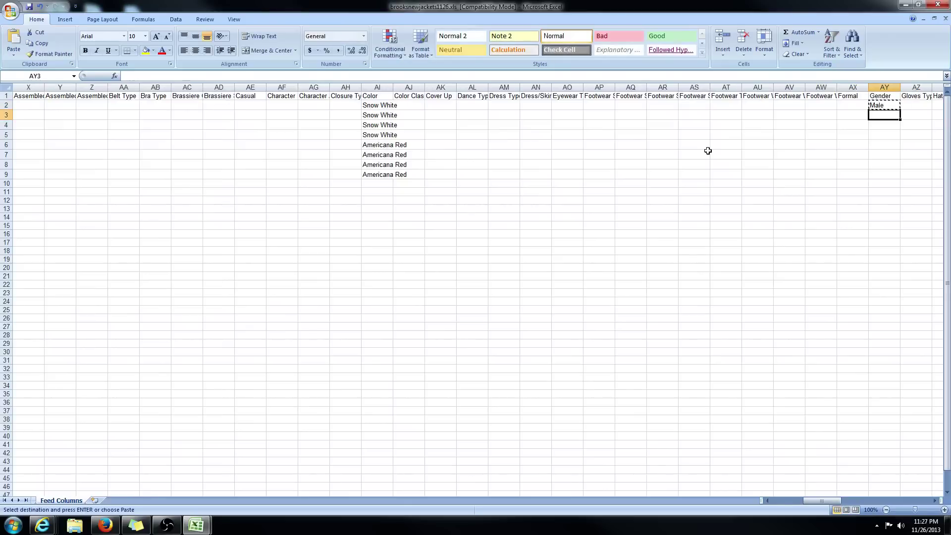
{"action": "key", "text": "ctrl+v"}
{"action": "key", "text": "Down"}
{"action": "key", "text": "ctrl+v"}
{"action": "key", "text": "Down"}
{"action": "key", "text": "ctrl+v"}
{"action": "key", "text": "Down"}
{"action": "key", "text": "ctrl+v"}
{"action": "key", "text": "Down"}
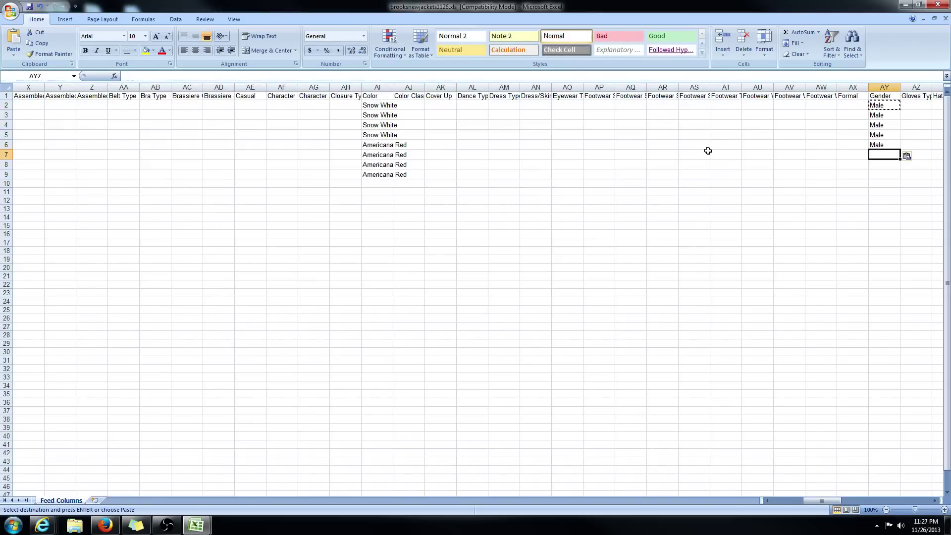
{"action": "key", "text": "ctrl+v"}
{"action": "key", "text": "Down"}
{"action": "key", "text": "ctrl+v"}
{"action": "key", "text": "Down"}
{"action": "key", "text": "ctrl+v"}
{"action": "key", "text": "Left"}
{"action": "key", "text": "Right"}
{"action": "key", "text": "Up"}
{"action": "key", "text": "Up"}
{"action": "key", "text": "Up"}
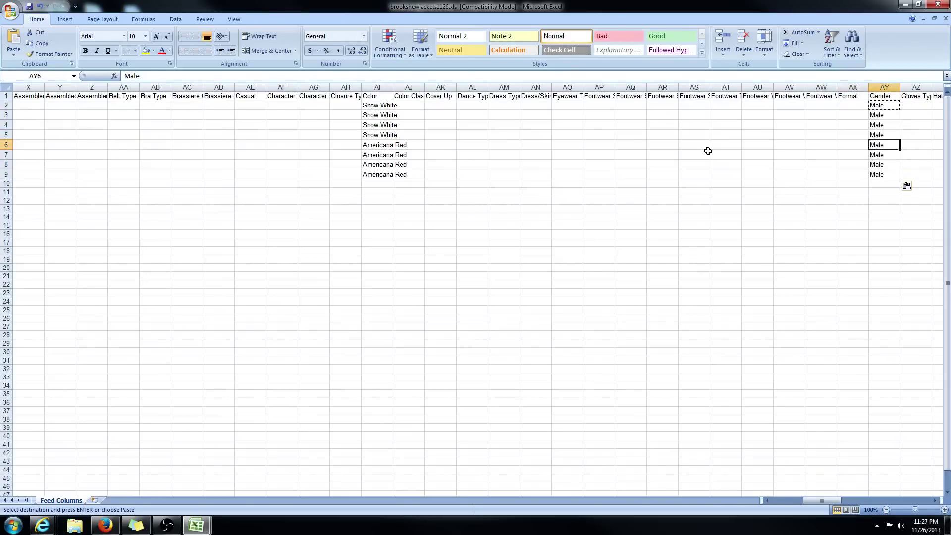
{"action": "key", "text": "Up"}
{"action": "key", "text": "Up"}
{"action": "key", "text": "Up"}
Switch back to the attributes PDF in Internet Explorer and examine the Gender entry rule and its allowed values
{"action": "key", "text": "alt+Tab"}
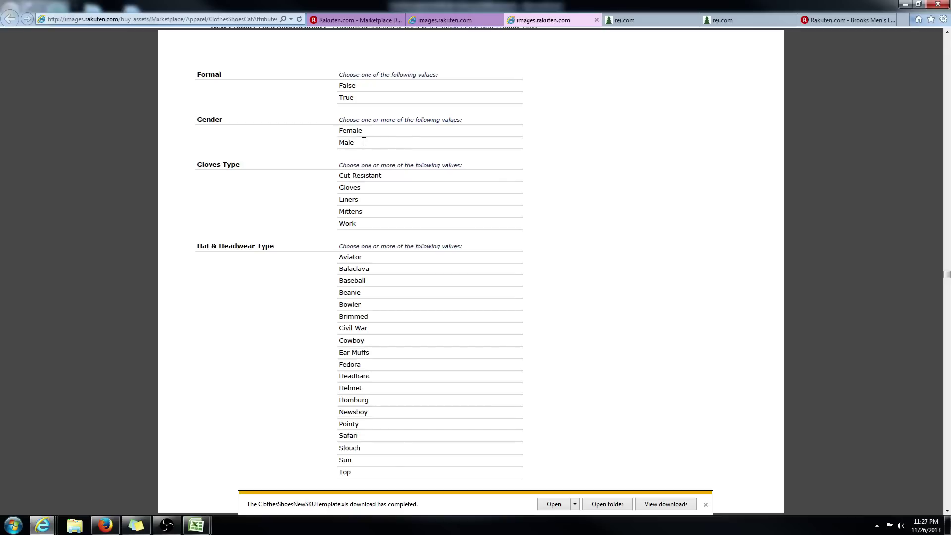
{"action": "left_click_drag", "start_coordinate": [362, 144], "coordinate": [338, 129]}
{"action": "left_click", "coordinate": [338, 129]}
{"action": "key", "text": "alt+Tab"}
{"action": "key", "text": "alt+Tab"}
{"action": "key", "text": "alt+Tab"}
{"action": "key", "text": "alt+Tab"}
{"action": "key", "text": "alt+Tab"}
Review the Gender entries in AY2 through AY9 of the workbook
{"action": "left_click", "coordinate": [879, 175]}
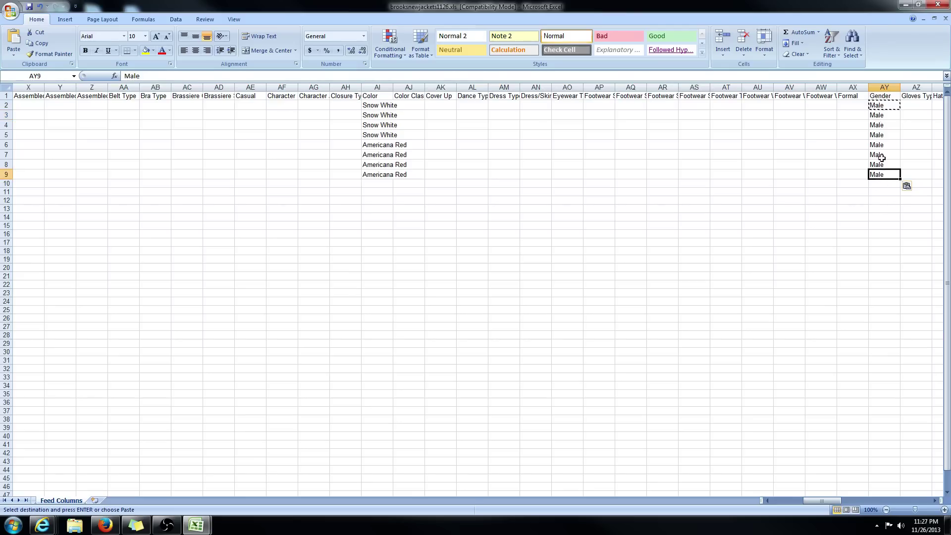
{"action": "left_click", "coordinate": [880, 106]}
{"action": "left_click", "coordinate": [876, 115]}
{"action": "left_click", "coordinate": [877, 126]}
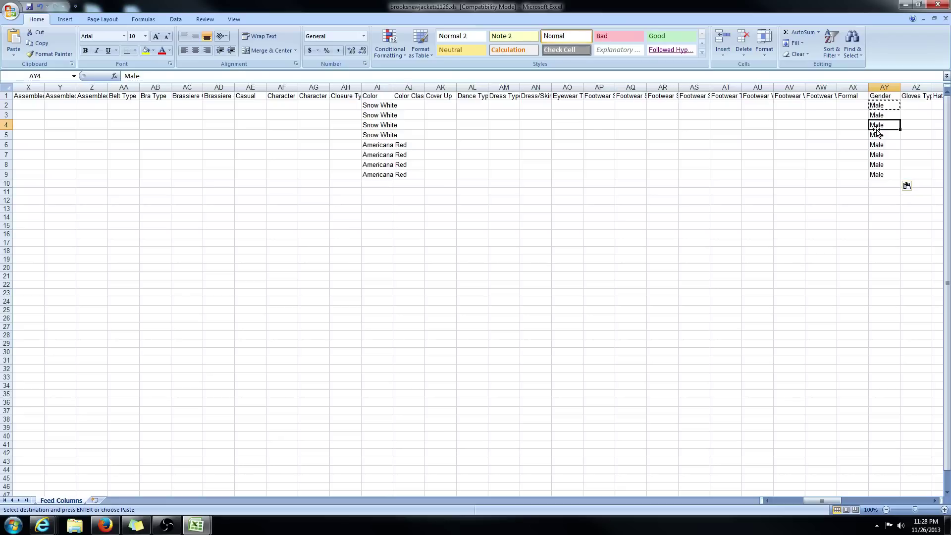
{"action": "left_click", "coordinate": [879, 136]}
{"action": "left_click", "coordinate": [880, 175]}
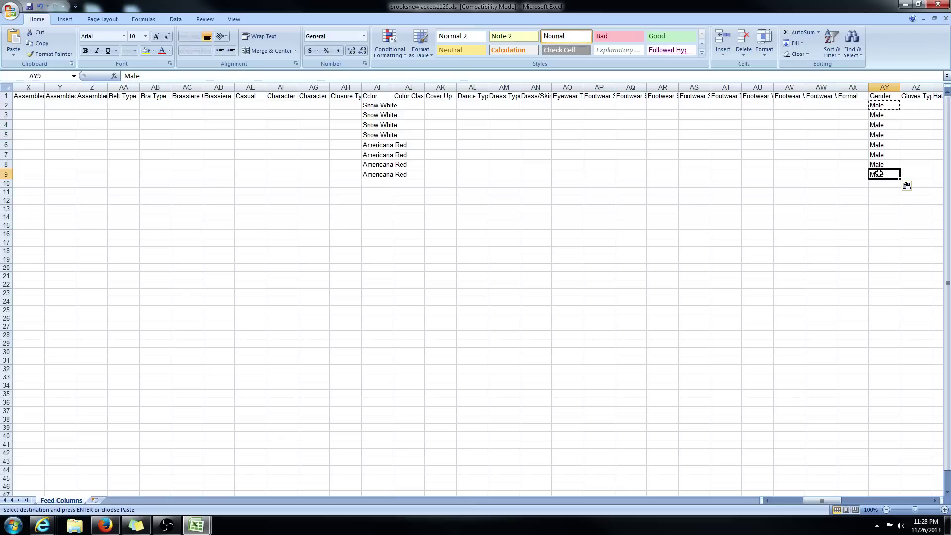
{"action": "left_click", "coordinate": [879, 155]}
{"action": "left_click", "coordinate": [879, 135]}
{"action": "left_click", "coordinate": [879, 104]}
{"action": "left_click", "coordinate": [879, 164]}
Enter the multiple-value example Male^Female in the Gender column at AY10
{"action": "left_click", "coordinate": [879, 184]}
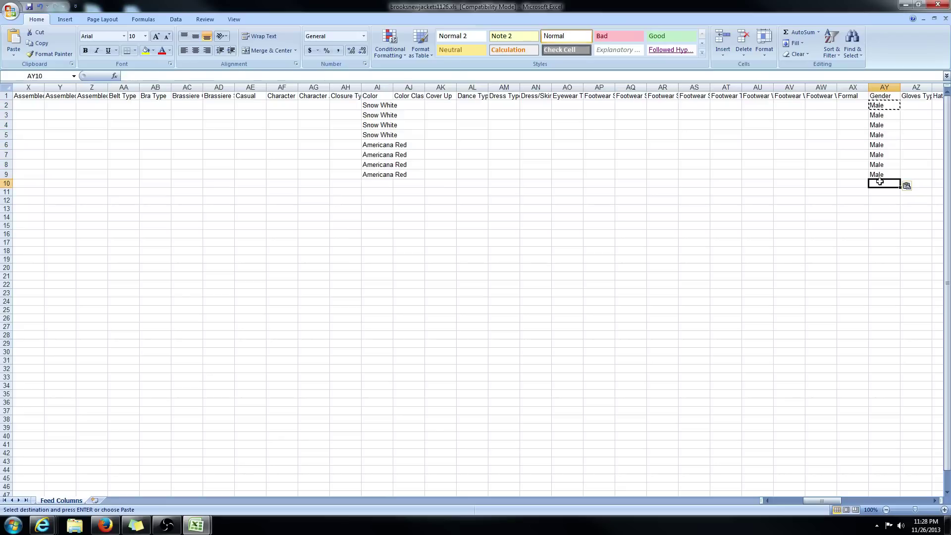
{"action": "key", "text": "alt+Tab"}
{"action": "key", "text": "alt+Tab"}
{"action": "type", "text": "Mal"}
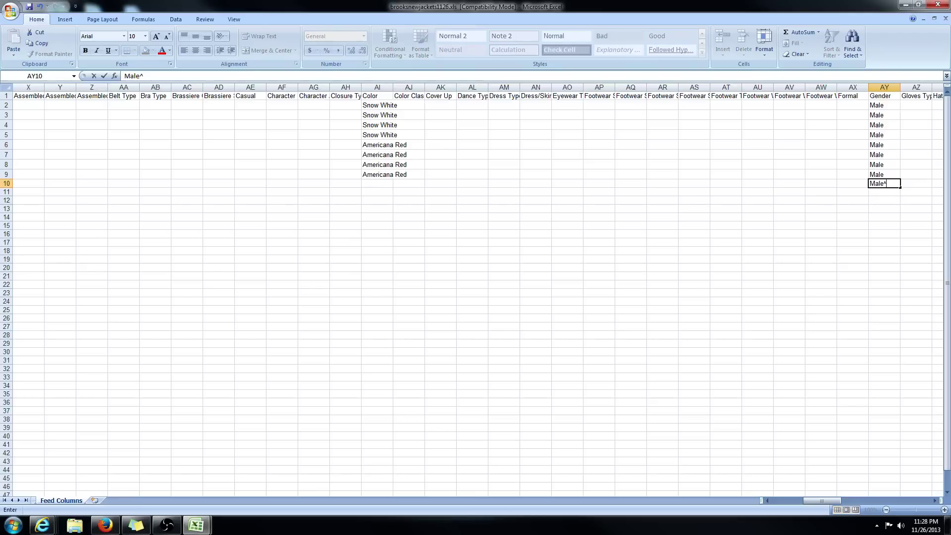
{"action": "type", "text": "Female"}
{"action": "left_click", "coordinate": [851, 234]}
{"action": "left_click", "coordinate": [878, 183]}
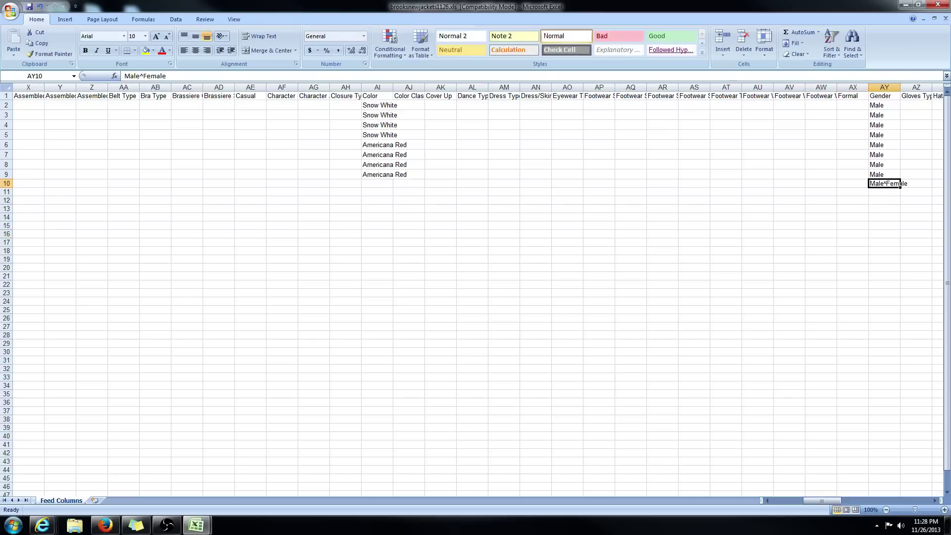
Clear the Male^Female example from AY10 in the Gender column
{"action": "key", "text": "BackSpace"}
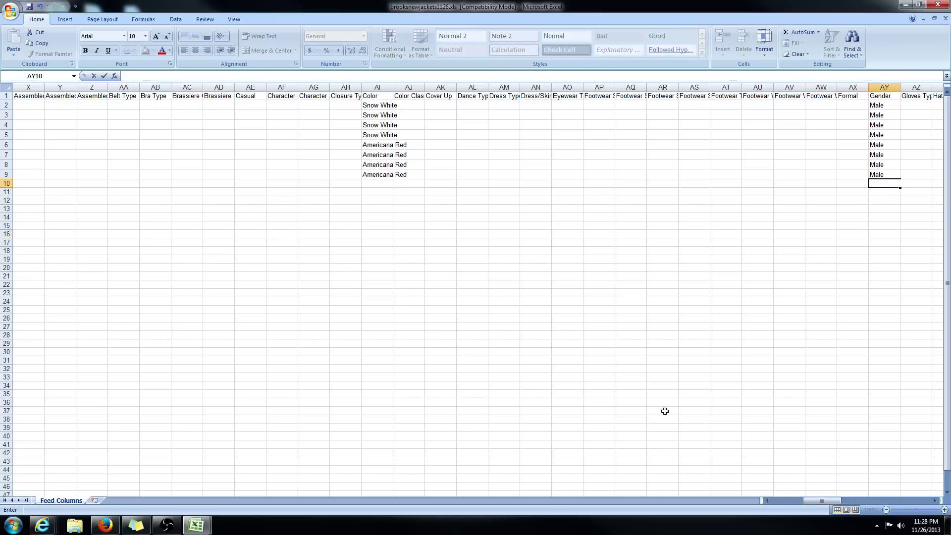
Switch to Internet Explorer and check the Size attribute listed for Blazers, Coats, and Jackets in the category PDF
{"action": "key", "text": "alt+Tab"}
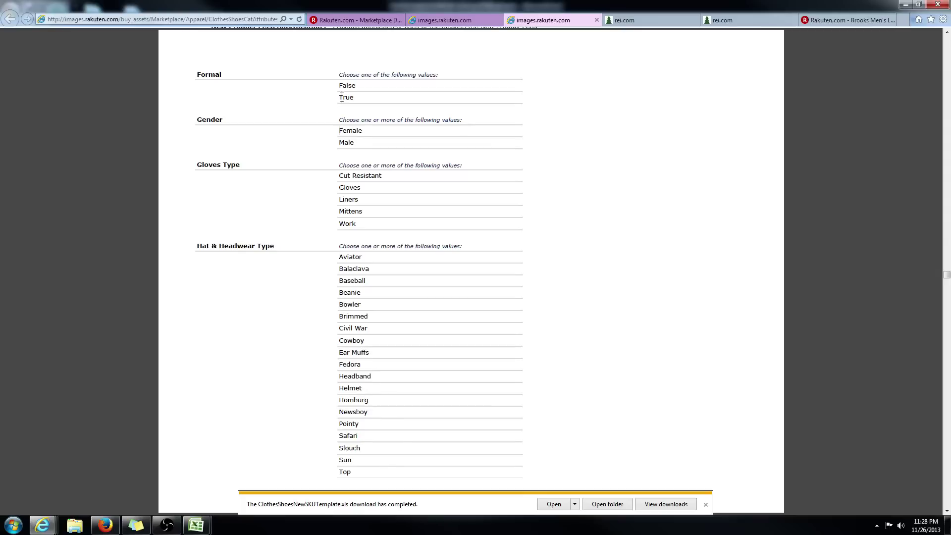
{"action": "left_click", "coordinate": [462, 15]}
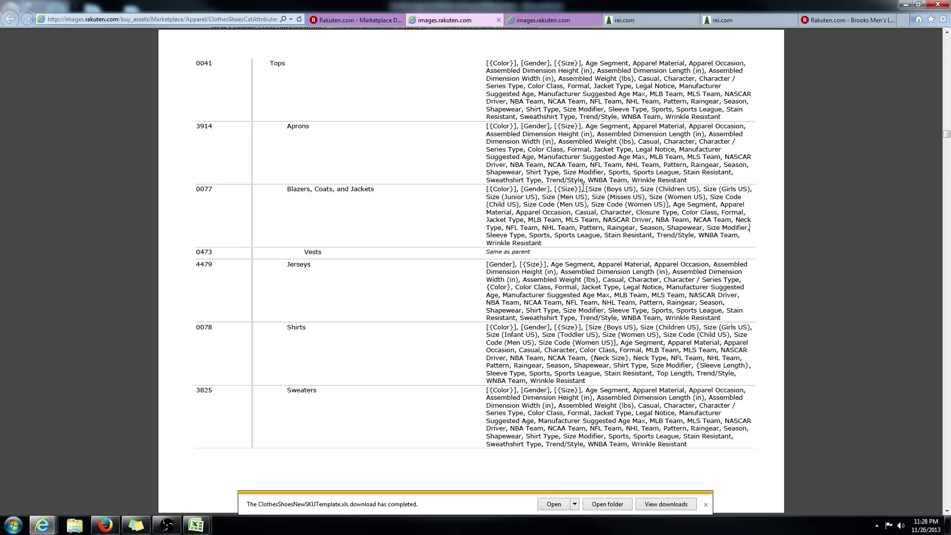
{"action": "left_click_drag", "start_coordinate": [574, 190], "coordinate": [560, 198]}
{"action": "left_click", "coordinate": [555, 190]}
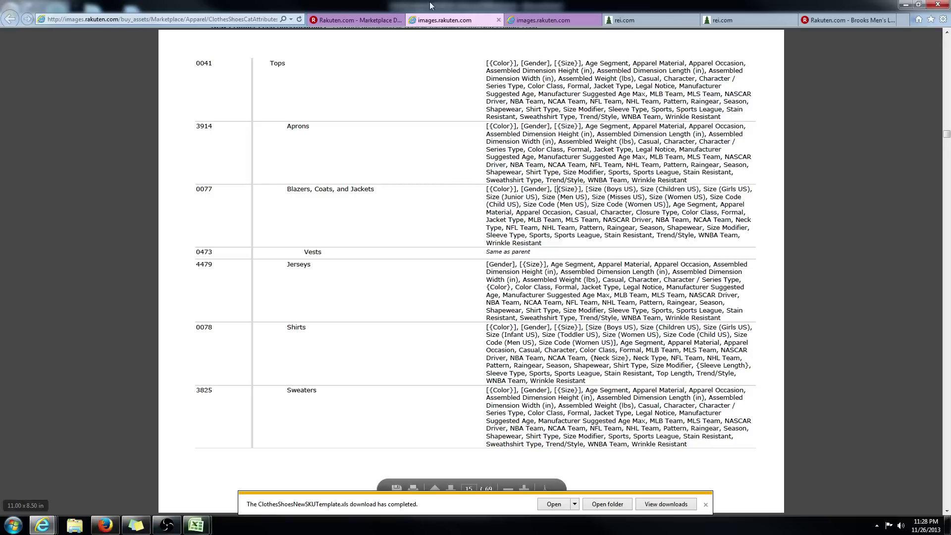
Look up the Size entry rule in the attribute values PDF
{"action": "left_click", "coordinate": [537, 22]}
{"action": "scroll", "coordinate": [475, 224], "scroll_direction": "down", "scroll_amount": 10}
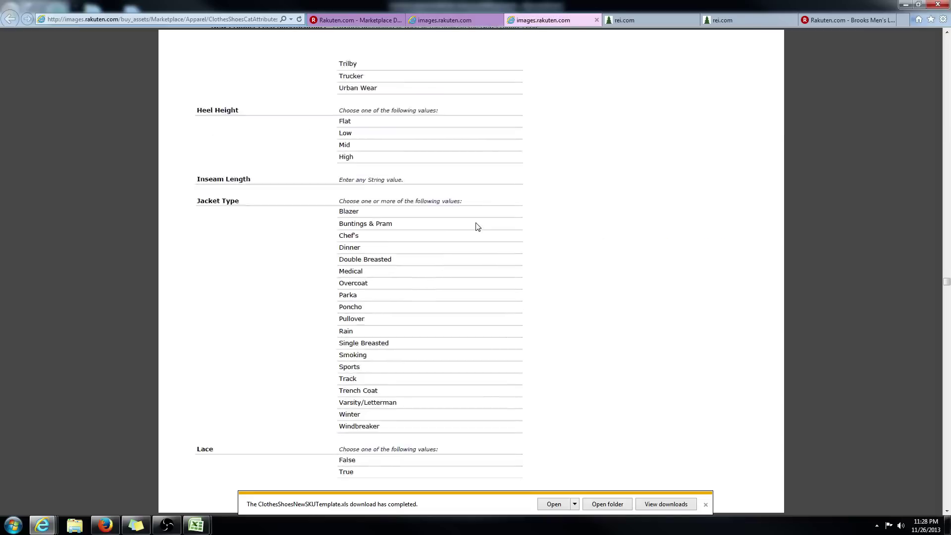
{"action": "scroll", "coordinate": [478, 221], "scroll_direction": "down", "scroll_amount": 20}
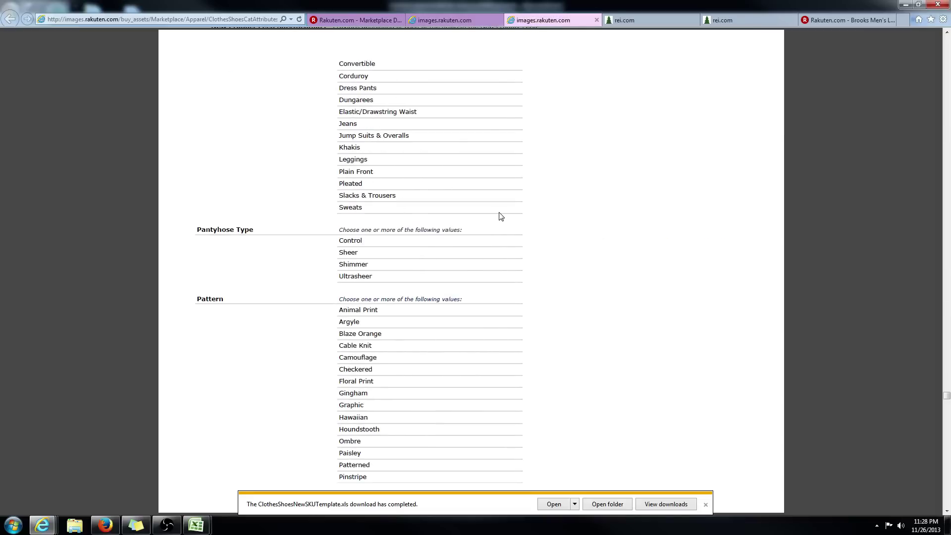
{"action": "scroll", "coordinate": [496, 217], "scroll_direction": "down", "scroll_amount": 20}
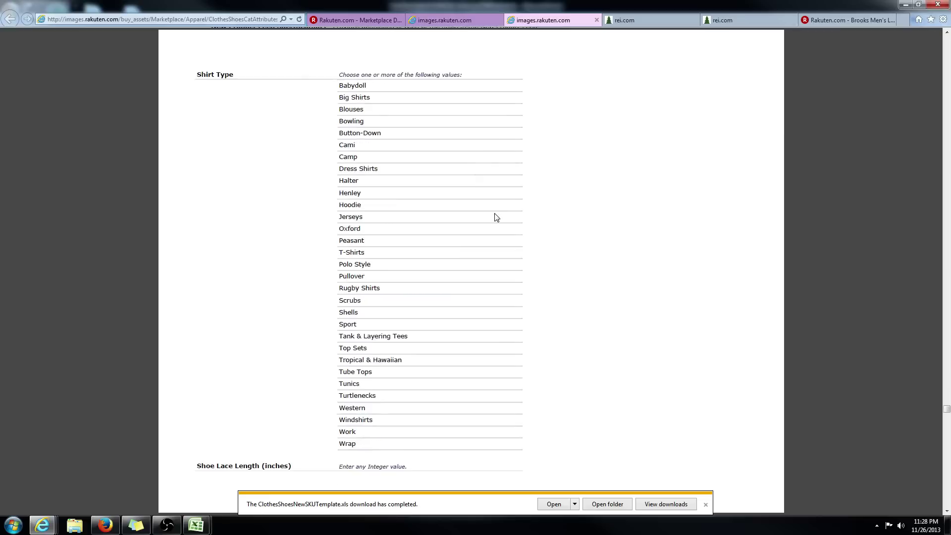
{"action": "scroll", "coordinate": [353, 281], "scroll_direction": "up", "scroll_amount": 15}
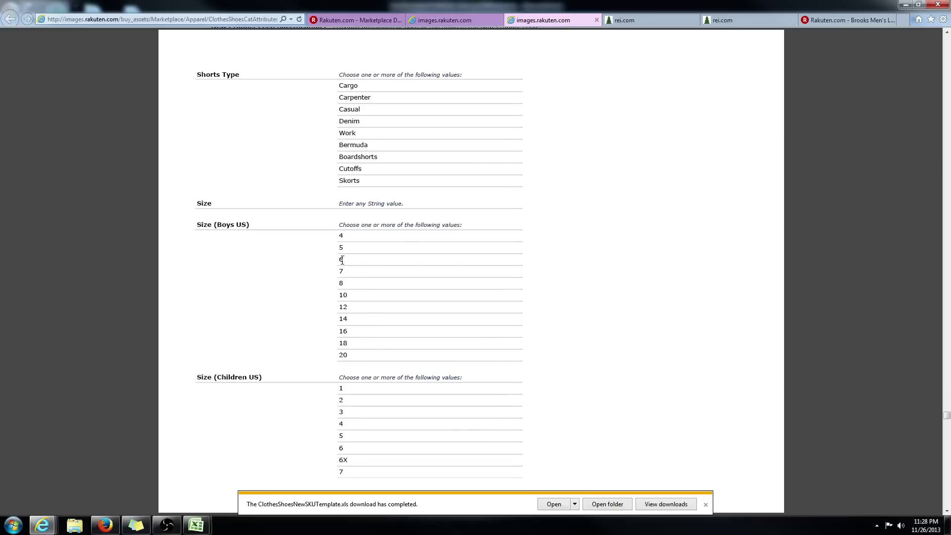
Switch back to the workbook and enter Small, Medium, Large and X-Large in the Size cells CE2 through CE5
{"action": "key", "text": "alt+Tab"}
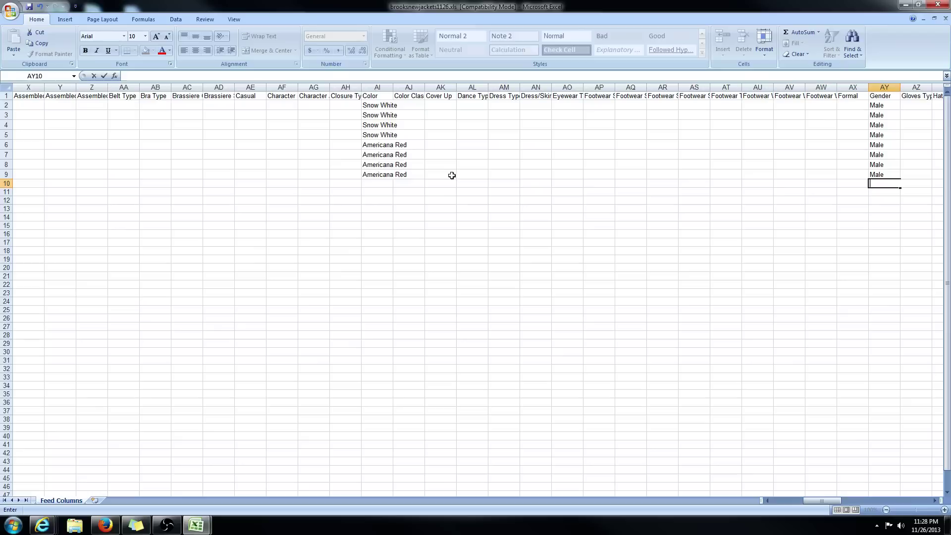
{"action": "left_click", "coordinate": [864, 115]}
{"action": "key", "text": "Up"}
{"action": "key", "text": "Right"}
{"action": "key", "text": "Right"}
{"action": "key", "text": "Right"}
{"action": "key", "text": "Right"}
{"action": "key", "text": "Right"}
{"action": "key", "text": "Right"}
{"action": "key", "text": "Right"}
{"action": "key", "text": "Right"}
{"action": "key", "text": "Right"}
{"action": "key", "text": "Right"}
{"action": "key", "text": "Right"}
{"action": "key", "text": "Right"}
{"action": "key", "text": "Right"}
{"action": "key", "text": "Right"}
{"action": "key", "text": "Right"}
{"action": "key", "text": "Right"}
{"action": "key", "text": "Right"}
{"action": "key", "text": "Right"}
{"action": "key", "text": "Right"}
{"action": "key", "text": "Right"}
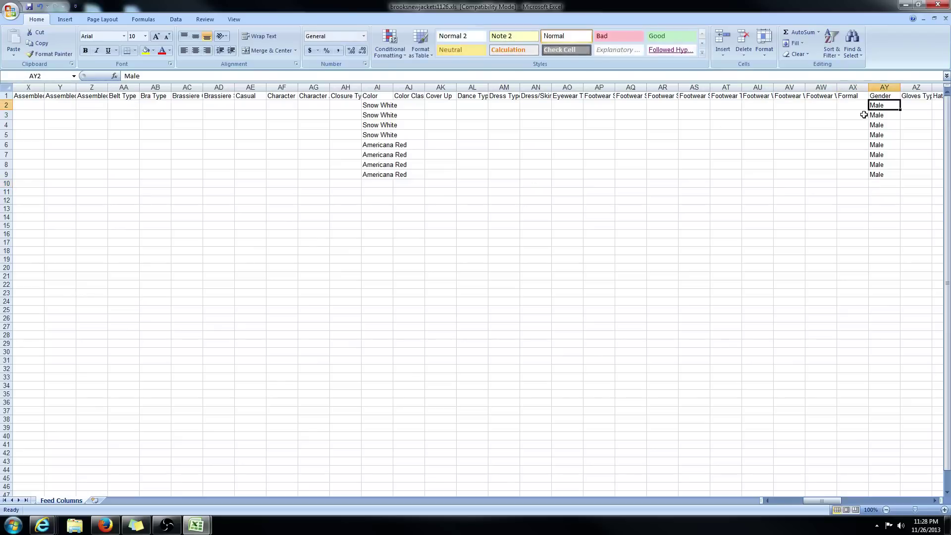
{"action": "key", "text": "Right"}
{"action": "key", "text": "Right"}
{"action": "key", "text": "Right"}
{"action": "key", "text": "Right"}
{"action": "key", "text": "Right"}
{"action": "key", "text": "Right"}
{"action": "key", "text": "Right"}
{"action": "key", "text": "Right"}
{"action": "key", "text": "Right"}
{"action": "key", "text": "Right"}
{"action": "key", "text": "Right"}
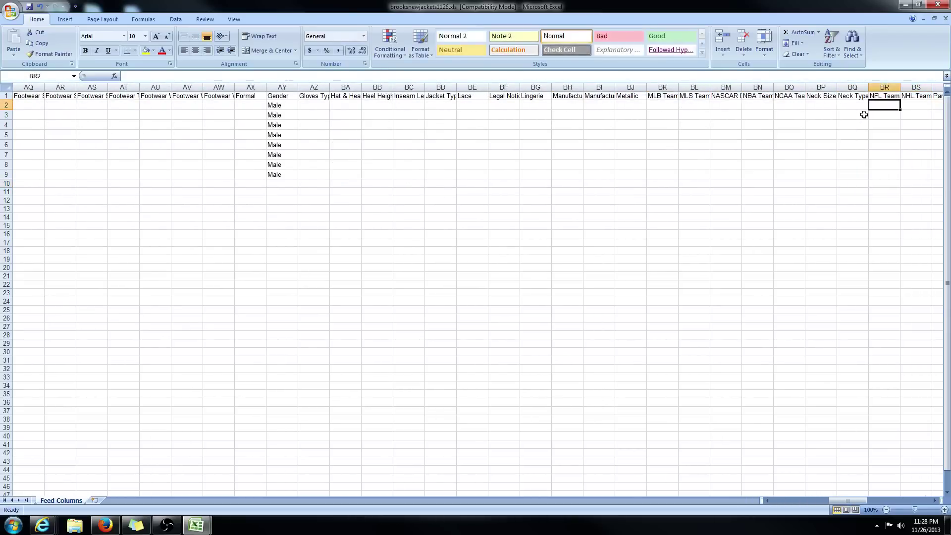
{"action": "key", "text": "Right"}
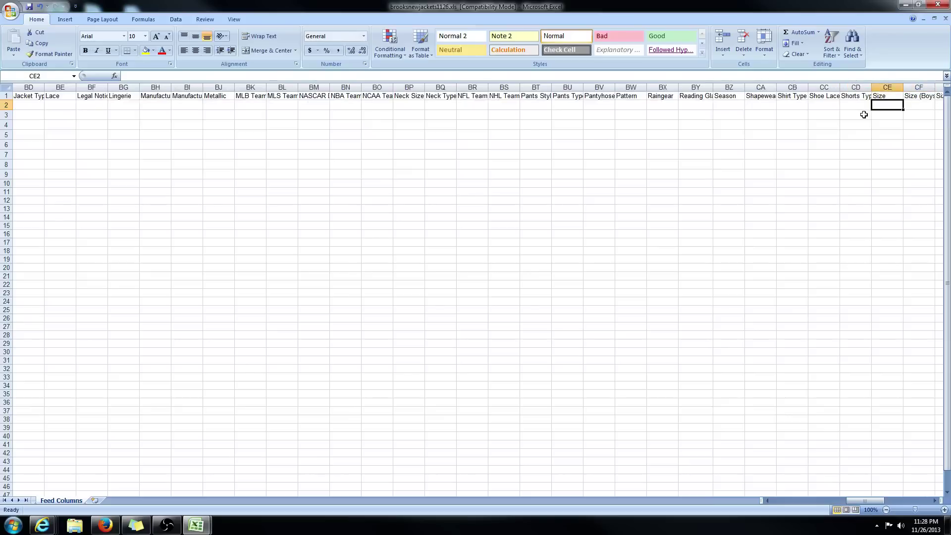
{"action": "type", "text": "Small"}
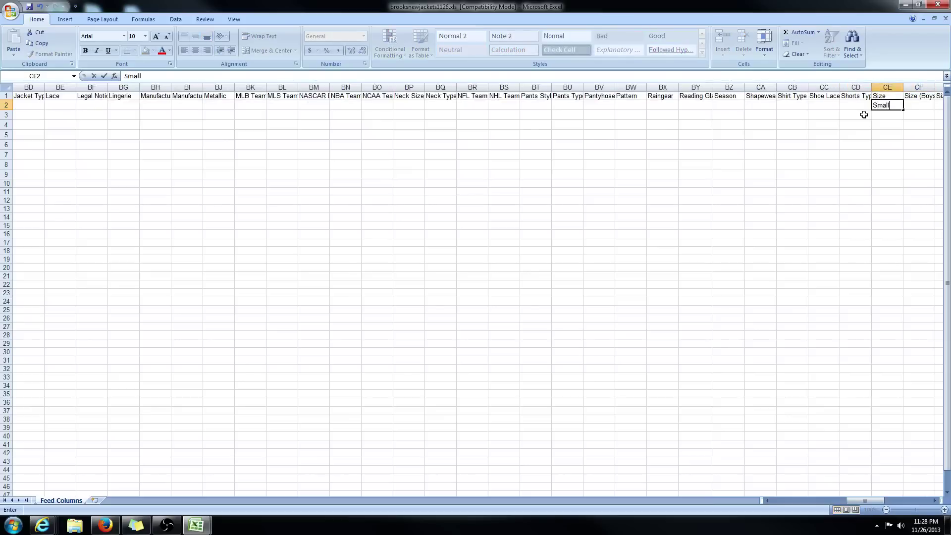
{"action": "key", "text": "Return"}
{"action": "type", "text": "Medium"}
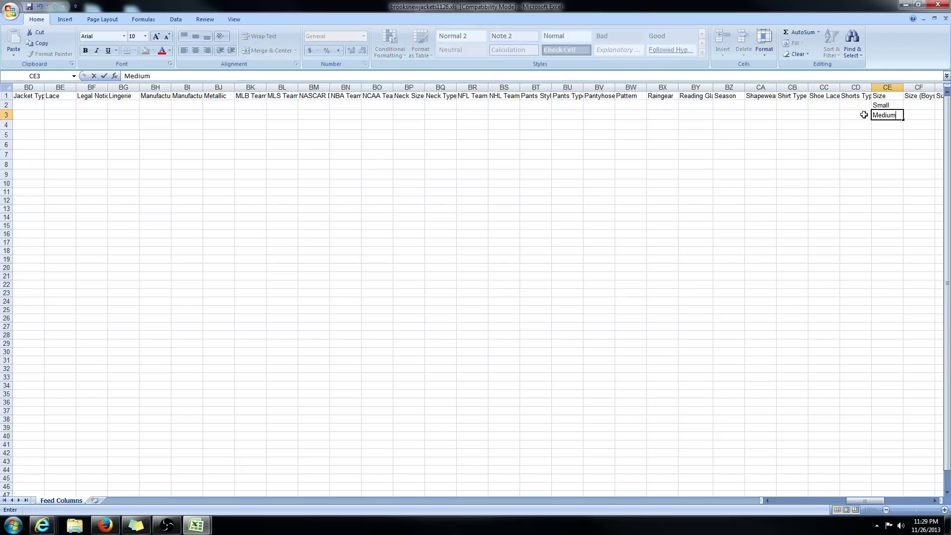
{"action": "key", "text": "Return"}
{"action": "type", "text": "Large"}
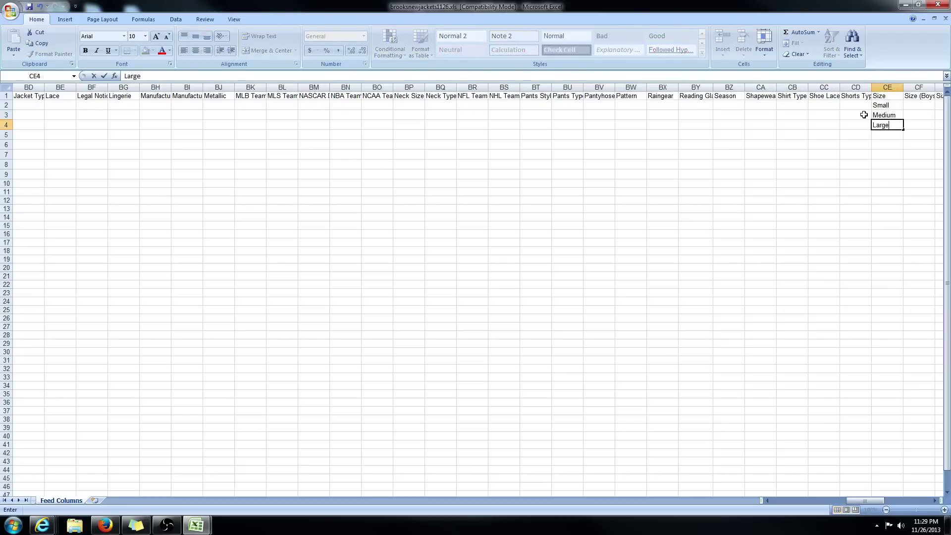
{"action": "key", "text": "Return"}
{"action": "type", "text": "X-La"}
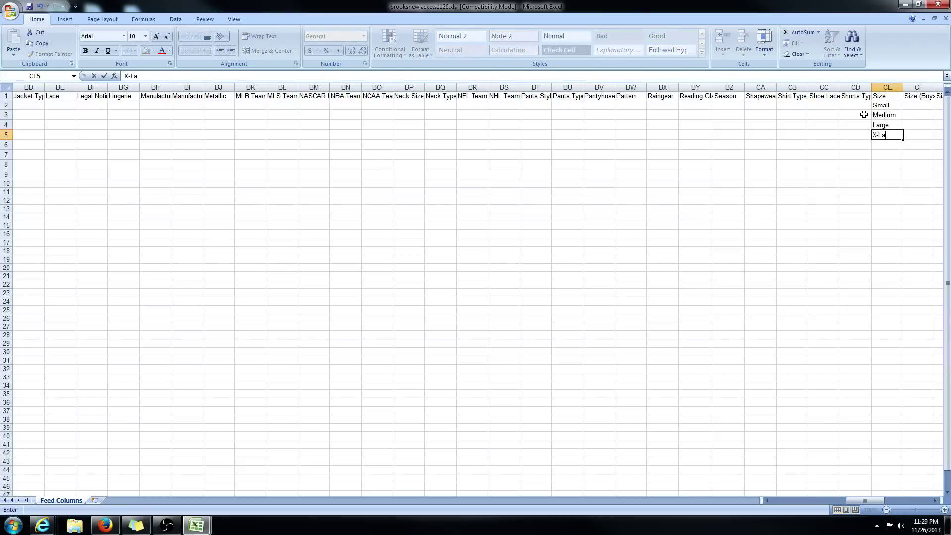
{"action": "type", "text": "rge"}
{"action": "key", "text": "Return"}
Enter Small, Medium, Large and X-Large again in the Size cells CE6 through CE9
{"action": "type", "text": "Small"}
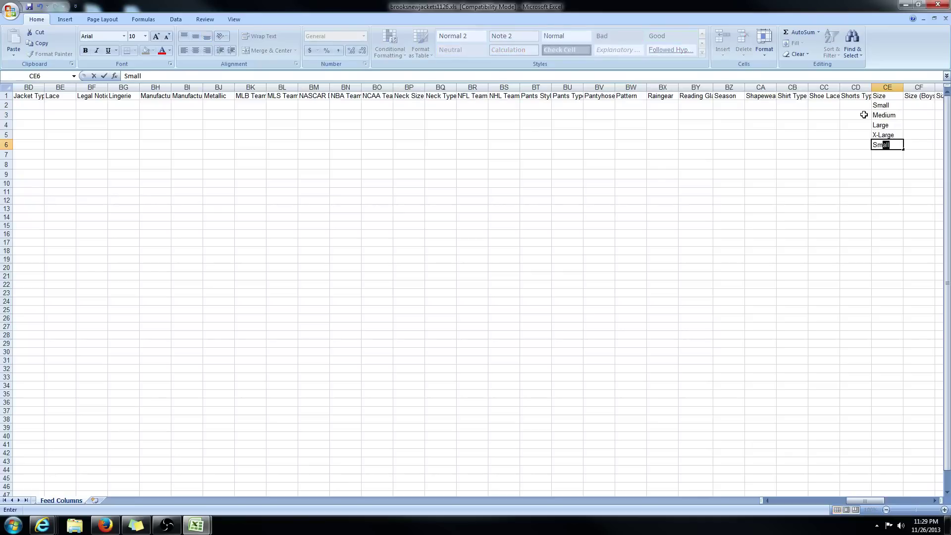
{"action": "key", "text": "Return"}
{"action": "type", "text": "Medium"}
{"action": "key", "text": "Return"}
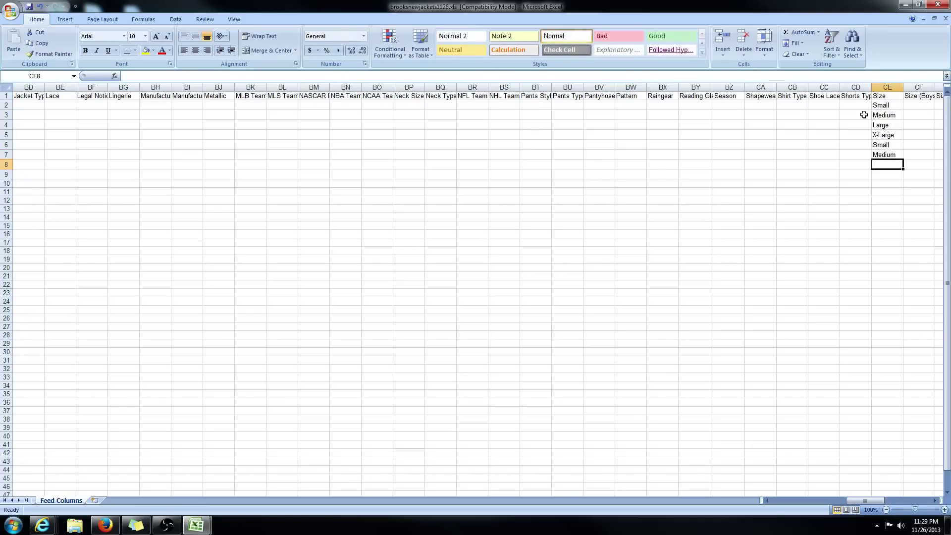
{"action": "type", "text": "Large"}
{"action": "key", "text": "Return"}
{"action": "type", "text": "X"}
{"action": "key", "text": "ctrl+Return"}
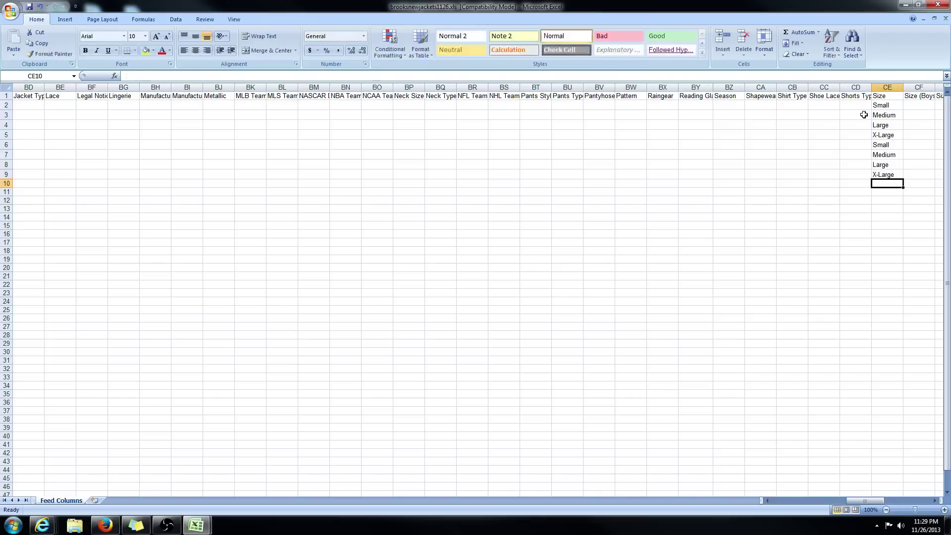
Switch to Internet Explorer and examine the bracketed attribute notation for category 0077, Blazers, Coats, and Jackets, in the category PDF
{"action": "key", "text": "alt+Tab"}
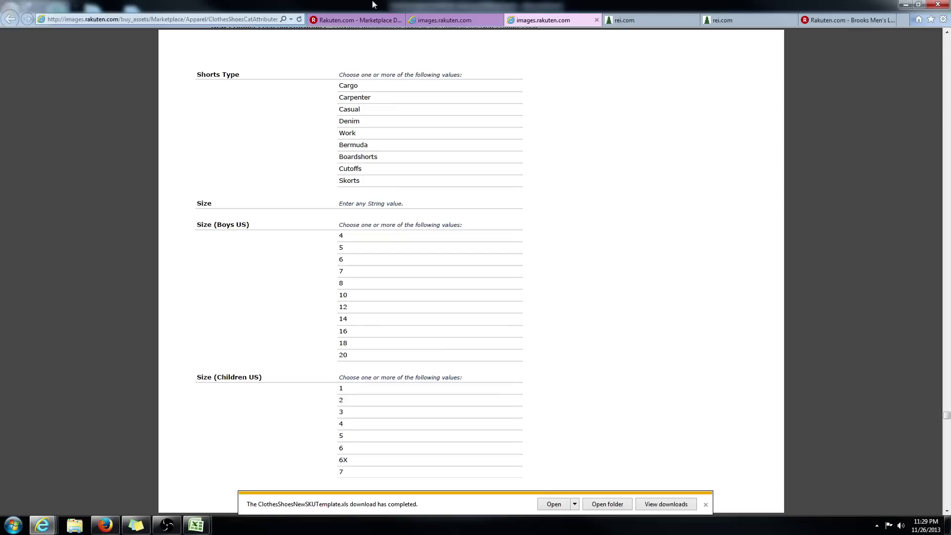
{"action": "left_click", "coordinate": [431, 20]}
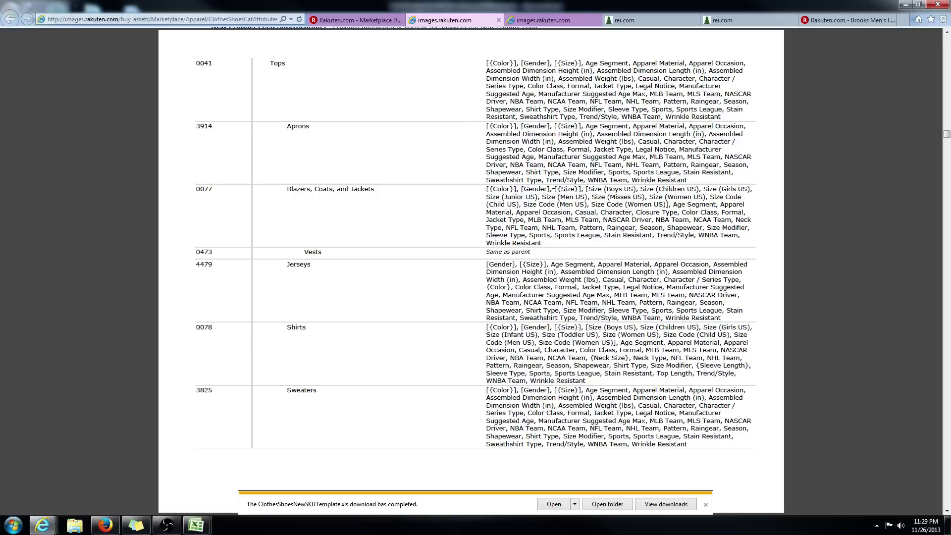
{"action": "double_click", "coordinate": [197, 188]}
{"action": "left_click", "coordinate": [212, 196]}
{"action": "left_click", "coordinate": [611, 190]}
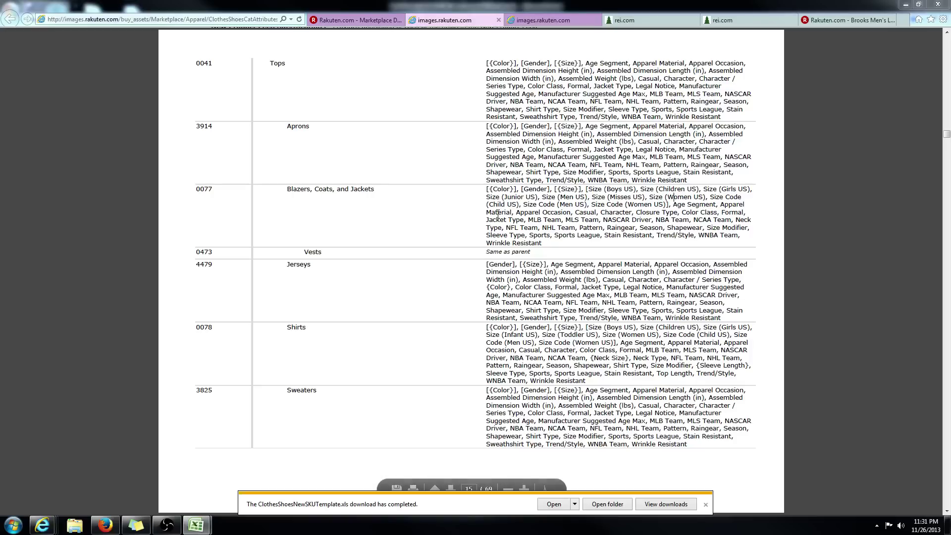
{"action": "double_click", "coordinate": [205, 190]}
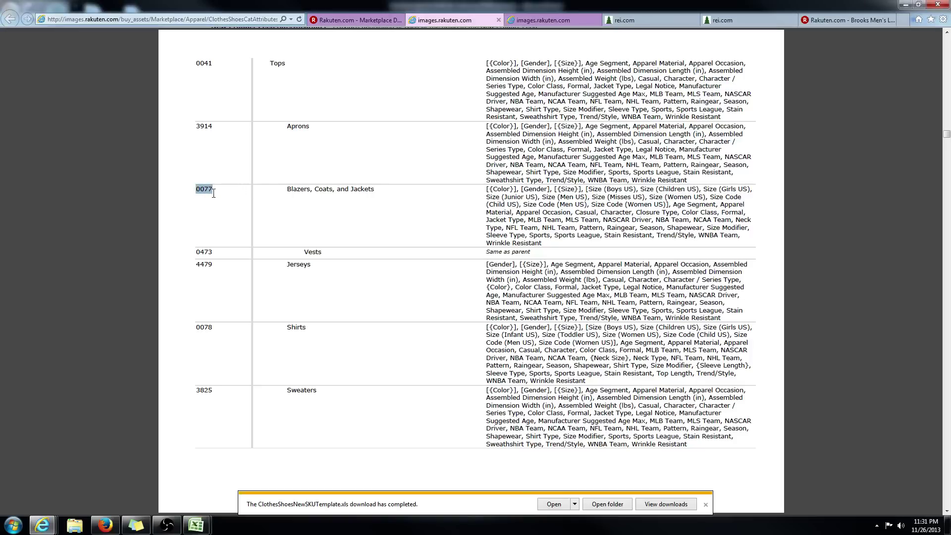
{"action": "left_click", "coordinate": [211, 194]}
{"action": "left_click", "coordinate": [570, 188]}
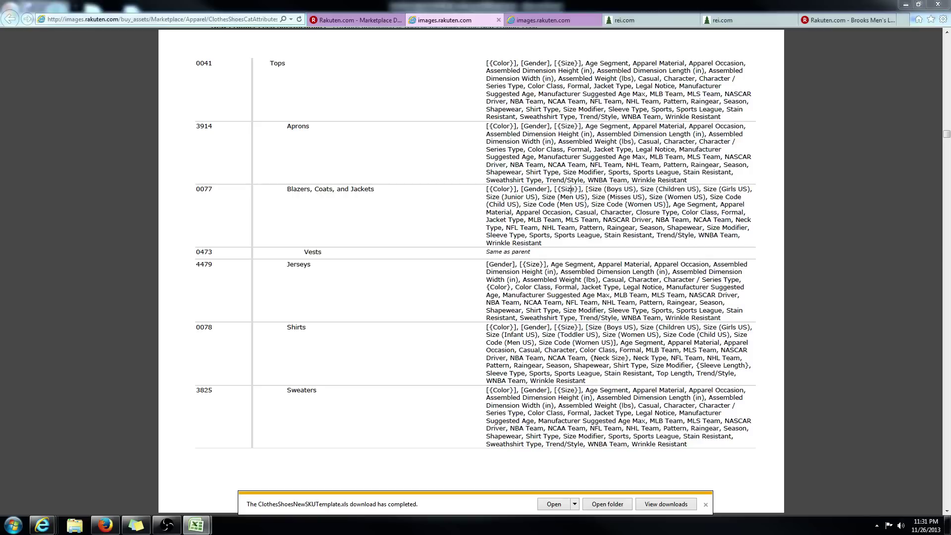
Return to the brooksnewjackets1126.xls workbook and clear the mfg-name in D9 and the title in H9
{"action": "mouse_move", "coordinate": [196, 525]}
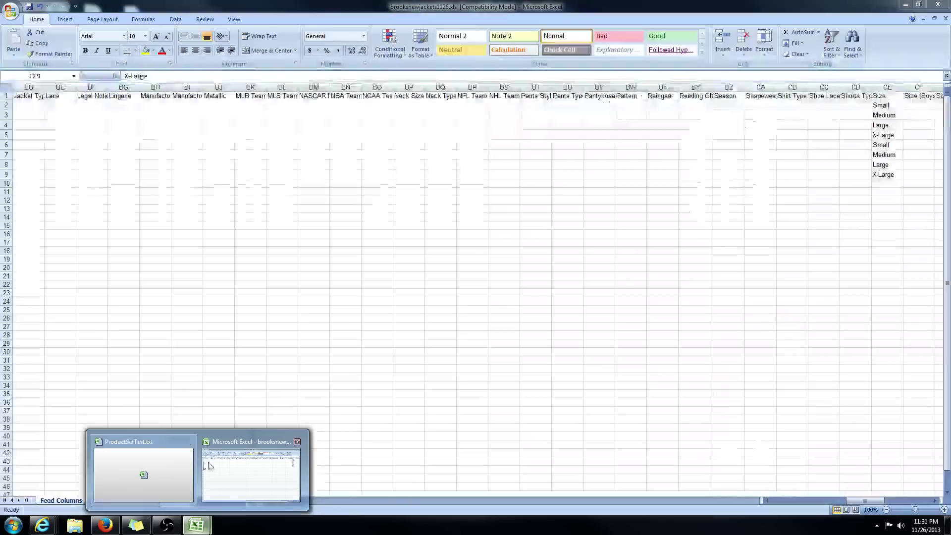
{"action": "left_click", "coordinate": [228, 468]}
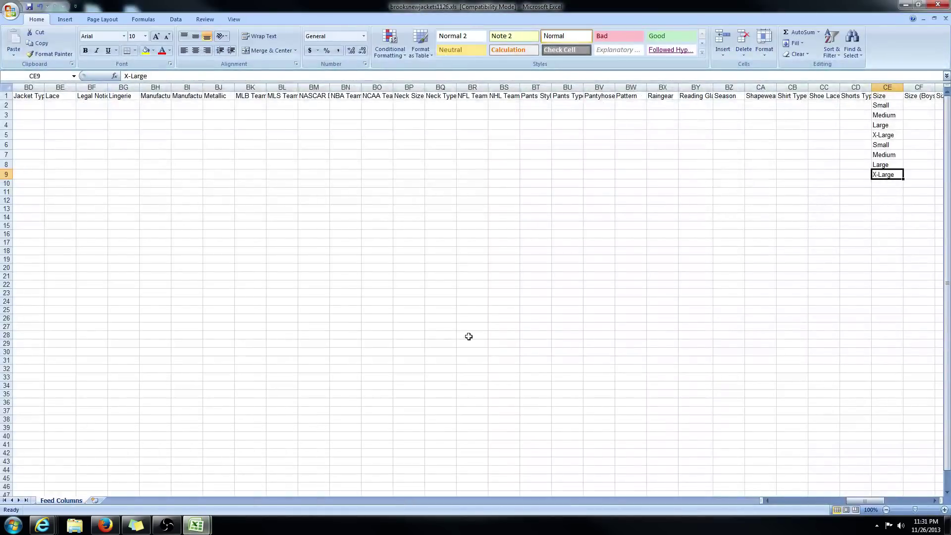
{"action": "left_click_drag", "start_coordinate": [848, 500], "coordinate": [774, 500]}
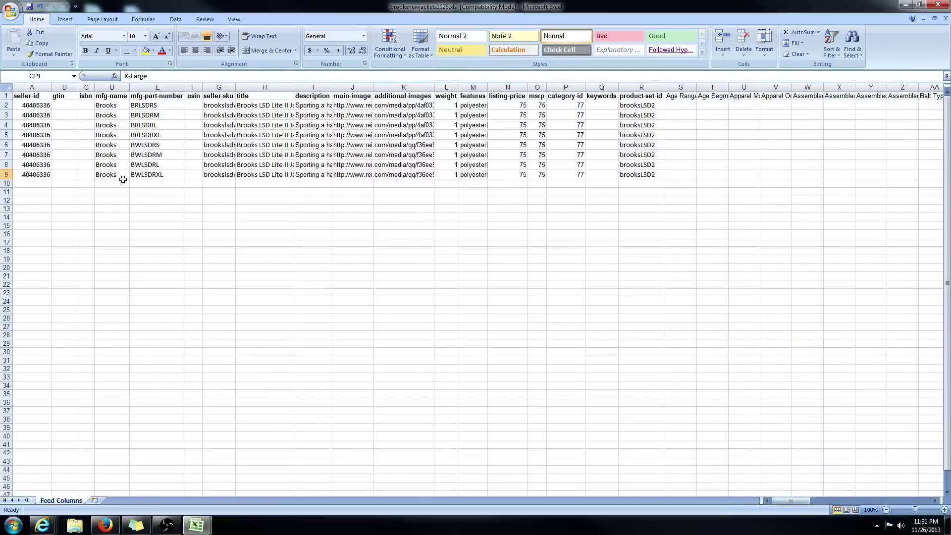
{"action": "left_click", "coordinate": [118, 182]}
{"action": "left_click", "coordinate": [116, 176]}
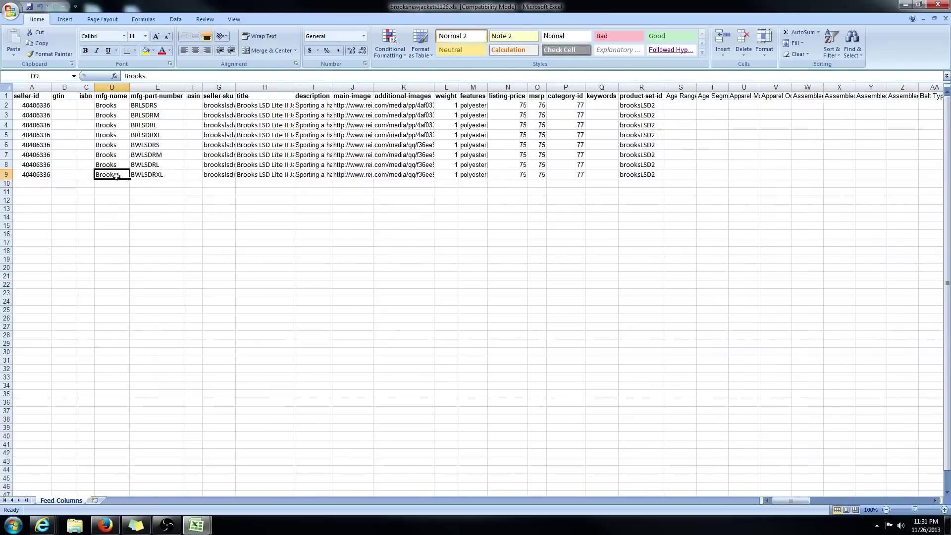
{"action": "key", "text": "BackSpace"}
{"action": "left_click", "coordinate": [262, 176]}
{"action": "key", "text": "BackSpace"}
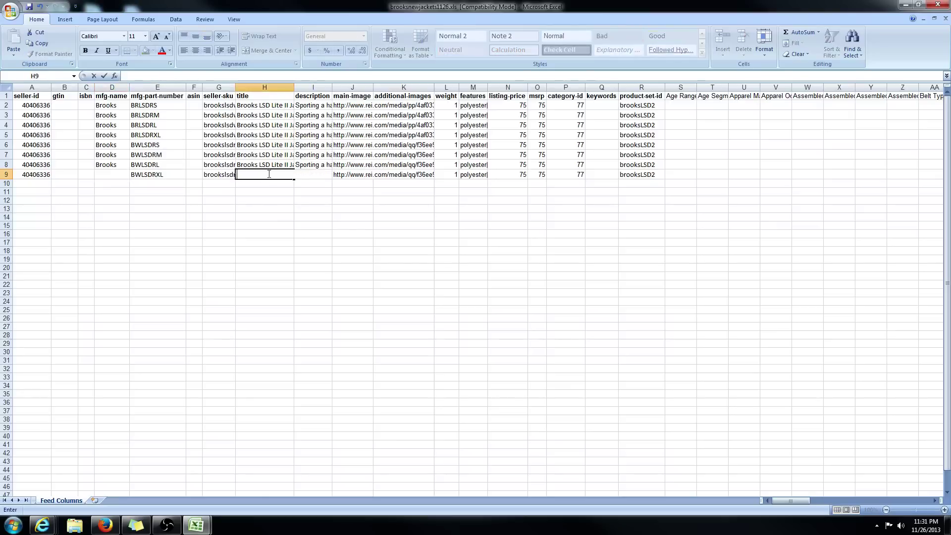
{"action": "left_click", "coordinate": [265, 125]}
Save the brooksnewjackets1126.xls workbook
{"action": "left_click", "coordinate": [10, 10]}
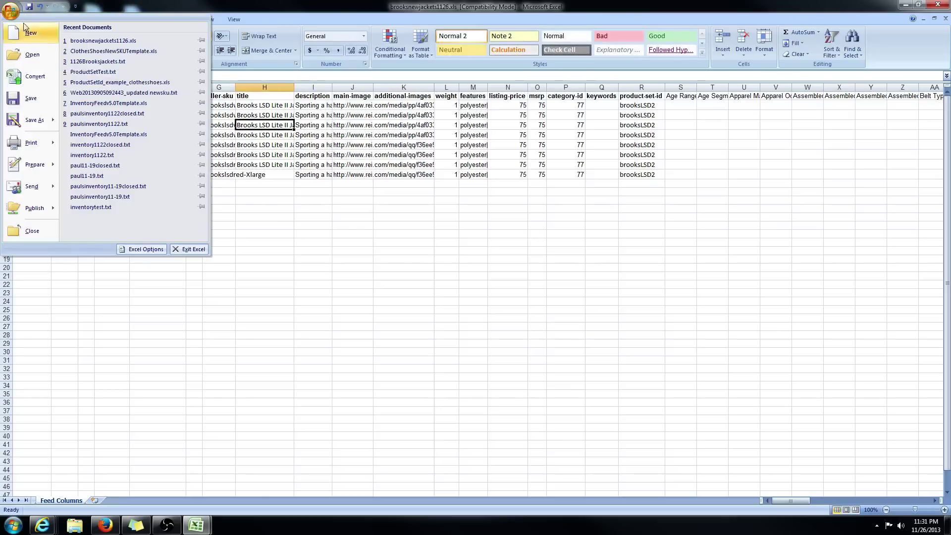
{"action": "left_click", "coordinate": [39, 99]}
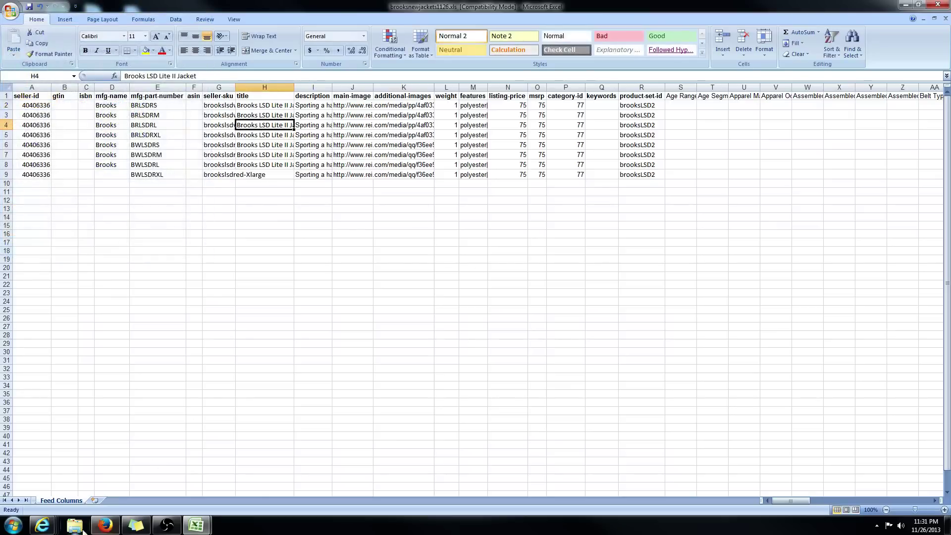
Switch to Internet Explorer, return to the Upload New SKU Feeds page and open Seller Account Home
{"action": "mouse_move", "coordinate": [42, 524]}
{"action": "left_click", "coordinate": [70, 460]}
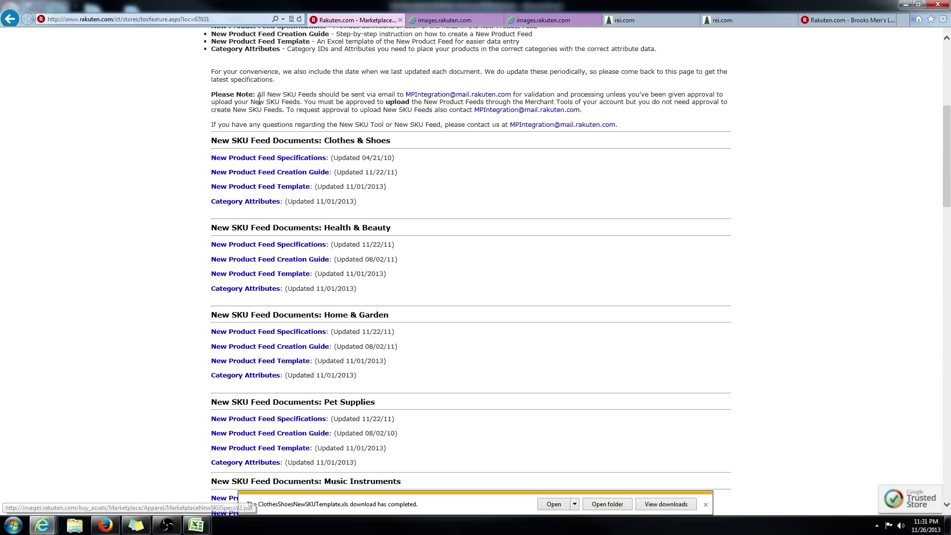
{"action": "key", "text": "BackSpace"}
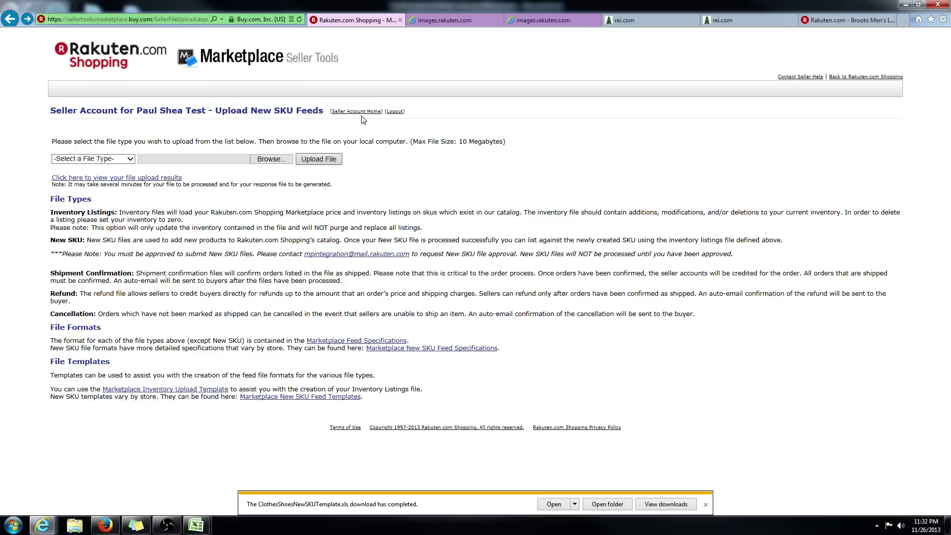
{"action": "left_click", "coordinate": [361, 112]}
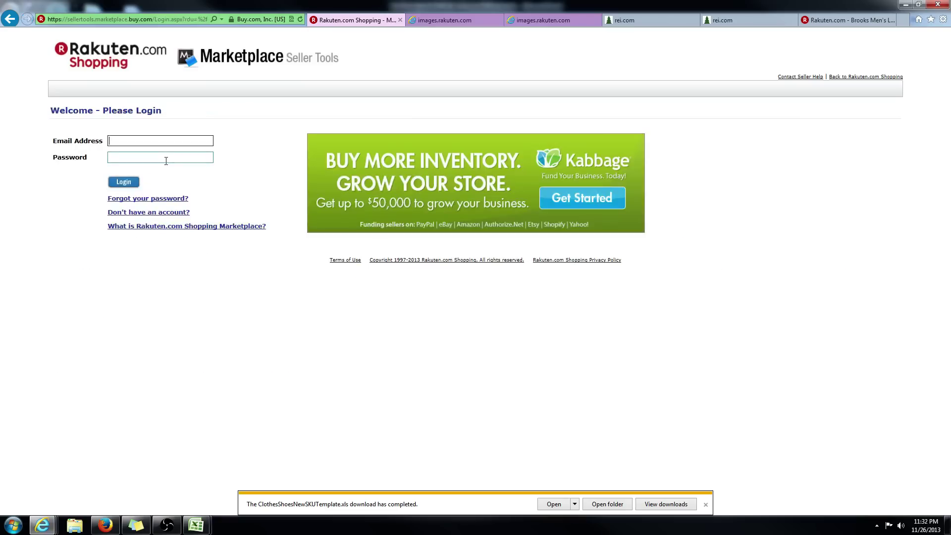
Log in to Seller Tools with the account e-mail address and password, and open Validate New SKU Feeds
{"action": "type", "text": "paul"}
{"action": "left_click", "coordinate": [164, 147]}
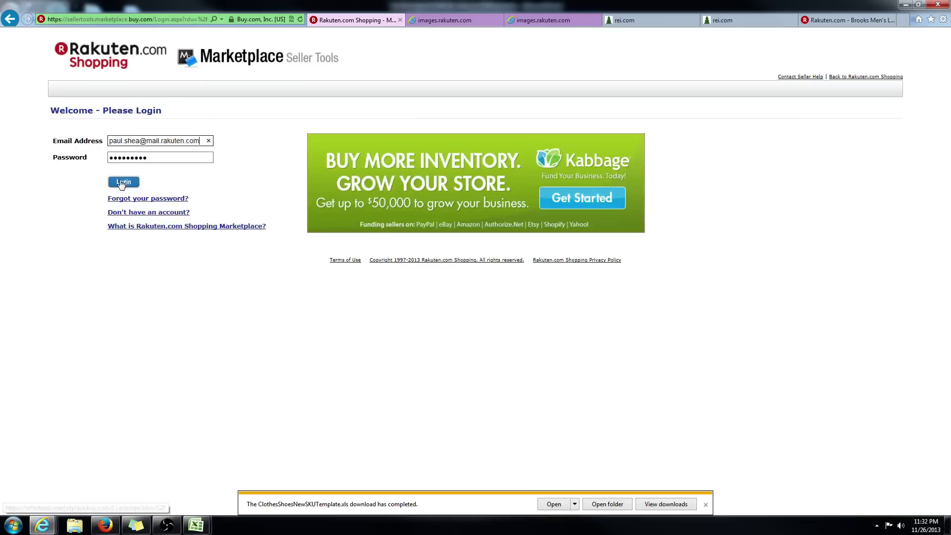
{"action": "left_click", "coordinate": [122, 182]}
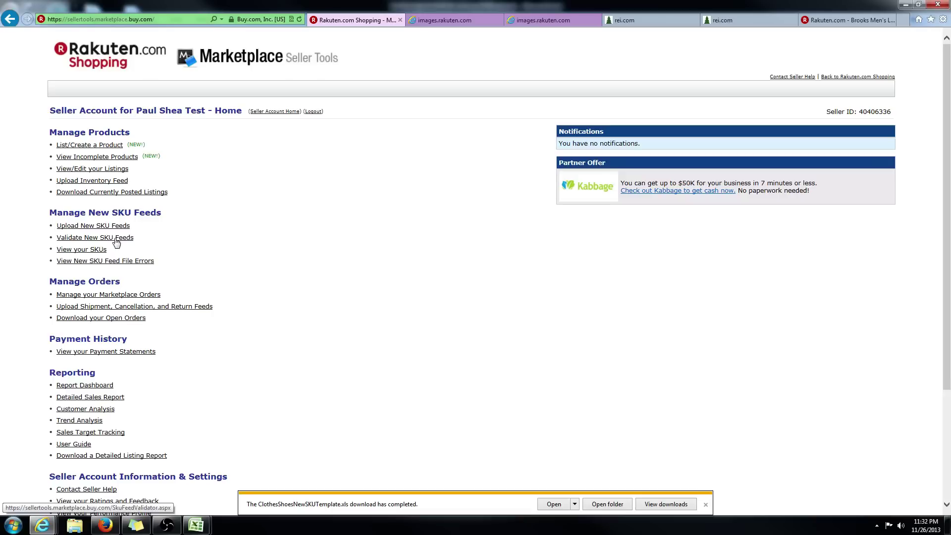
{"action": "left_click", "coordinate": [116, 238]}
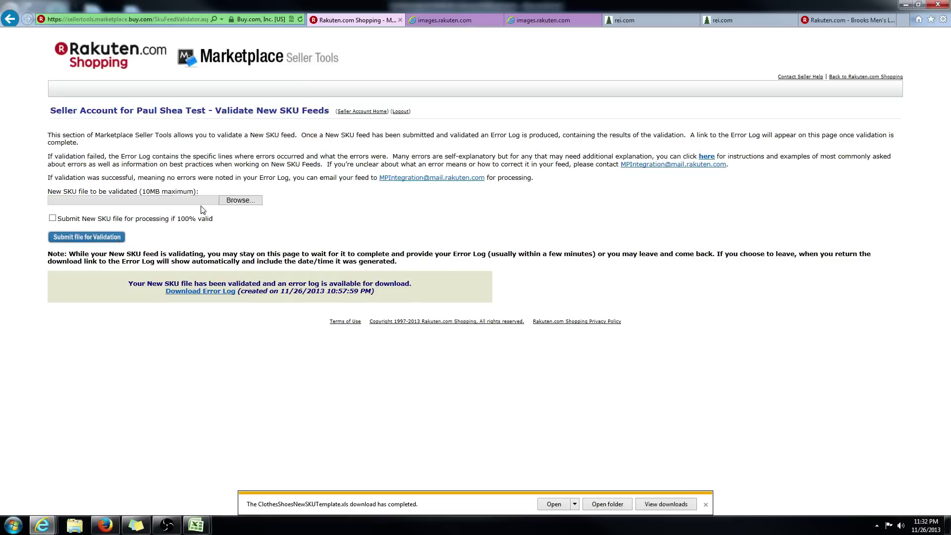
Try to submit the brooksnewjackets1126.xls file from the Desktop for validation
{"action": "left_click", "coordinate": [239, 203]}
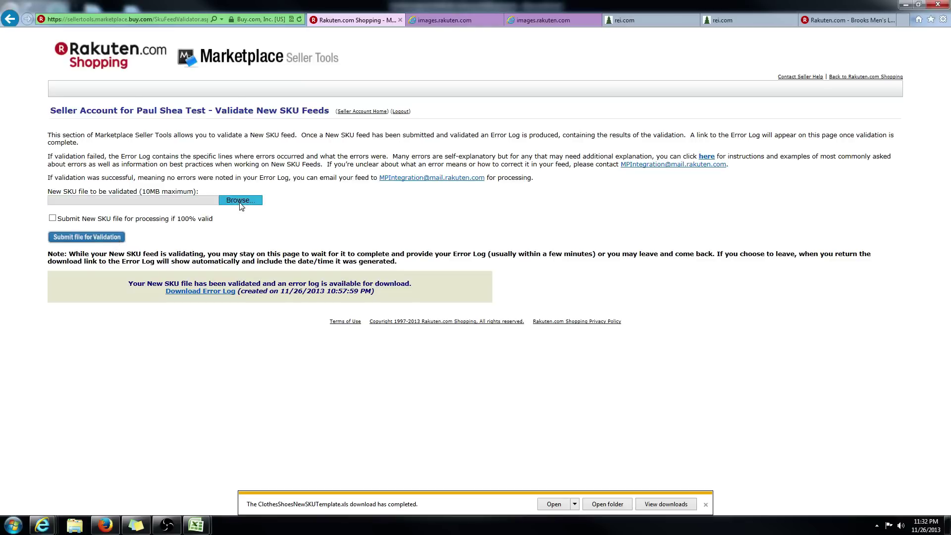
{"action": "mouse_move", "coordinate": [196, 524]}
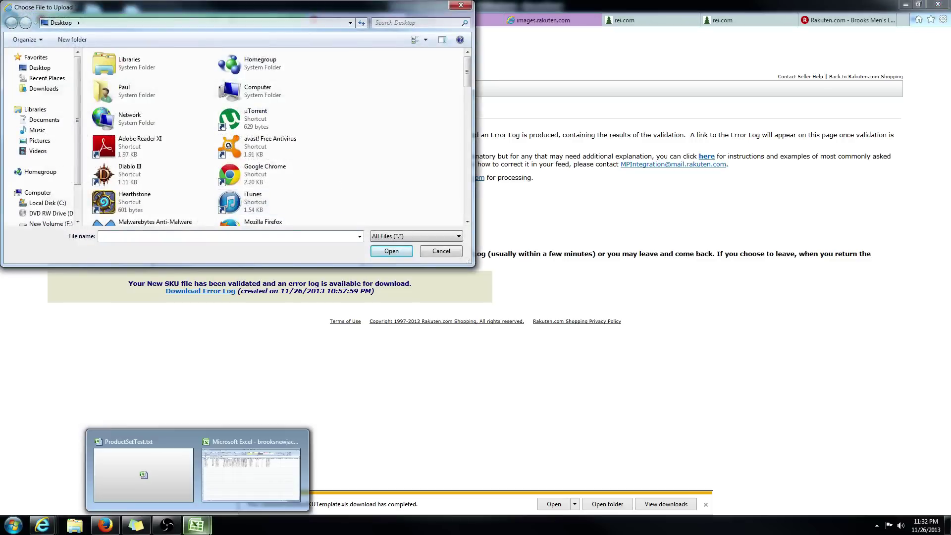
{"action": "mouse_move", "coordinate": [249, 464]}
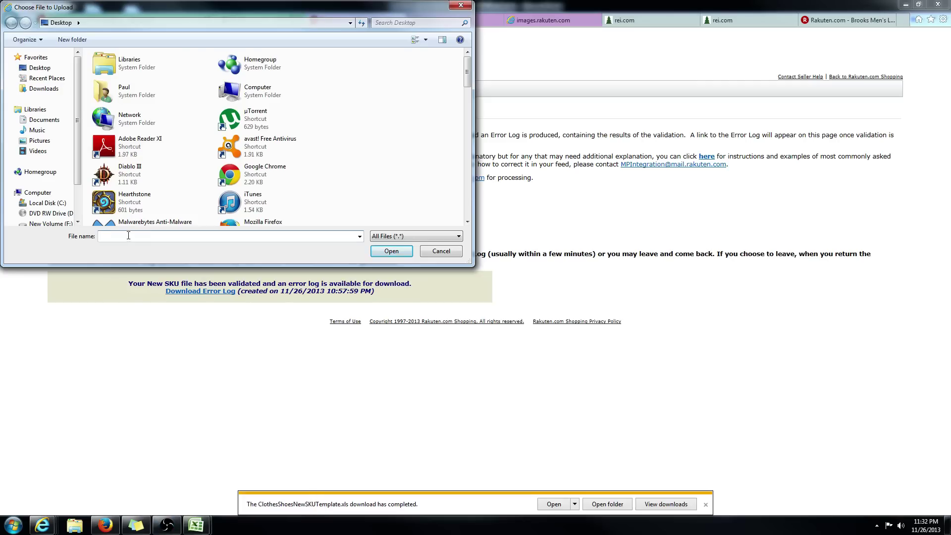
{"action": "type", "text": "br"}
{"action": "left_click", "coordinate": [136, 243]}
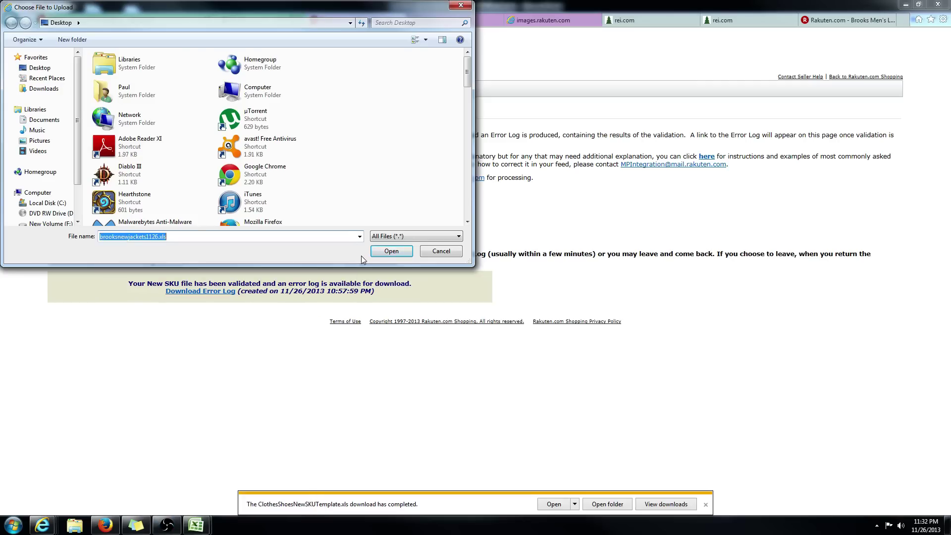
{"action": "left_click", "coordinate": [390, 251]}
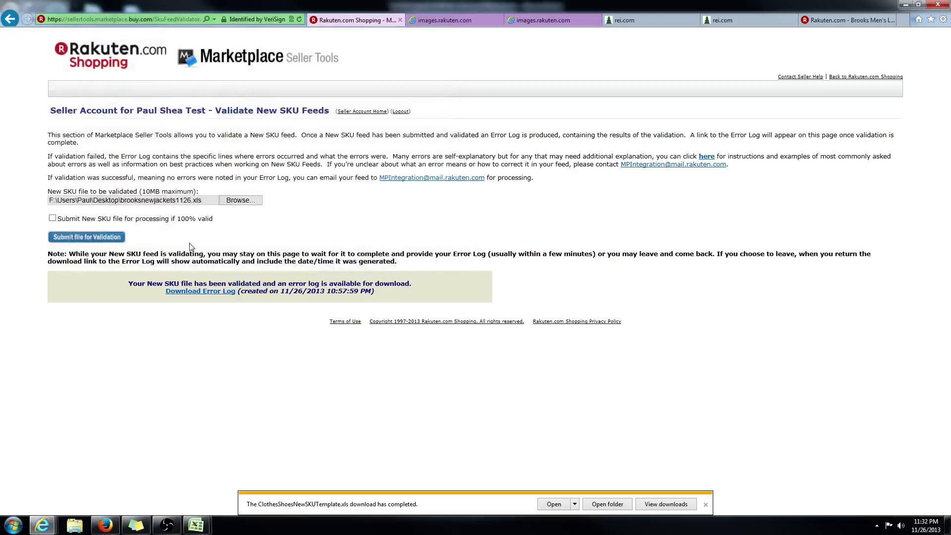
{"action": "left_click", "coordinate": [88, 237]}
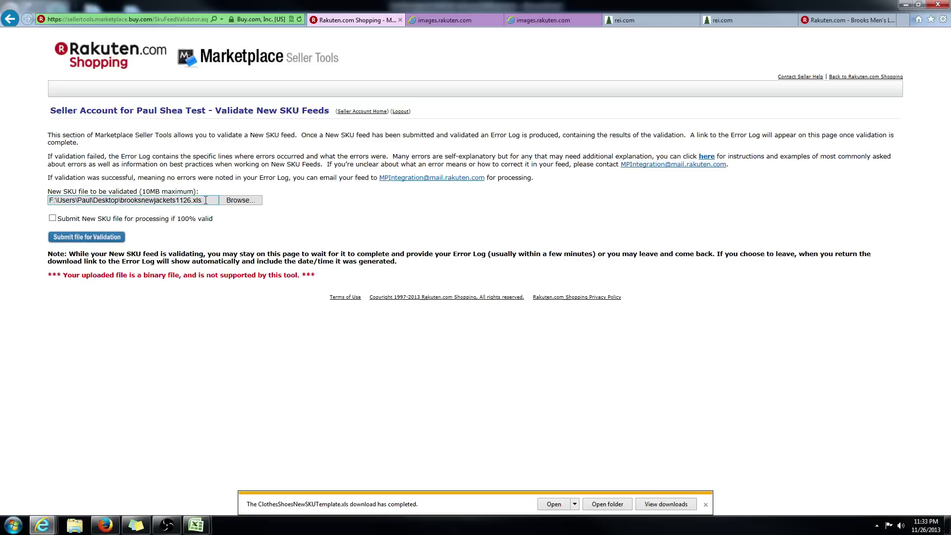
Examine the chosen file's path and the validation message, and clear the New SKU file selection
{"action": "left_click_drag", "start_coordinate": [204, 200], "coordinate": [33, 201]}
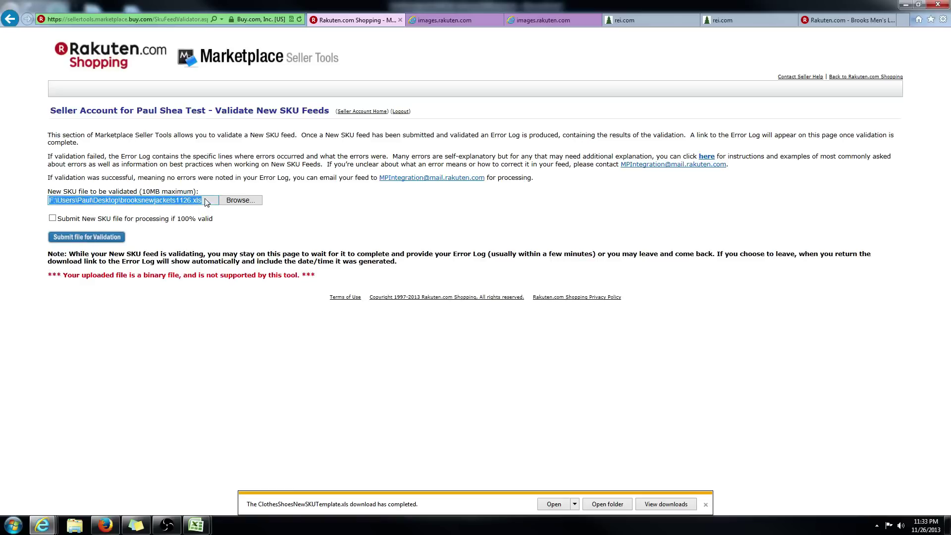
{"action": "left_click", "coordinate": [89, 294]}
{"action": "left_click_drag", "start_coordinate": [49, 275], "coordinate": [323, 277]}
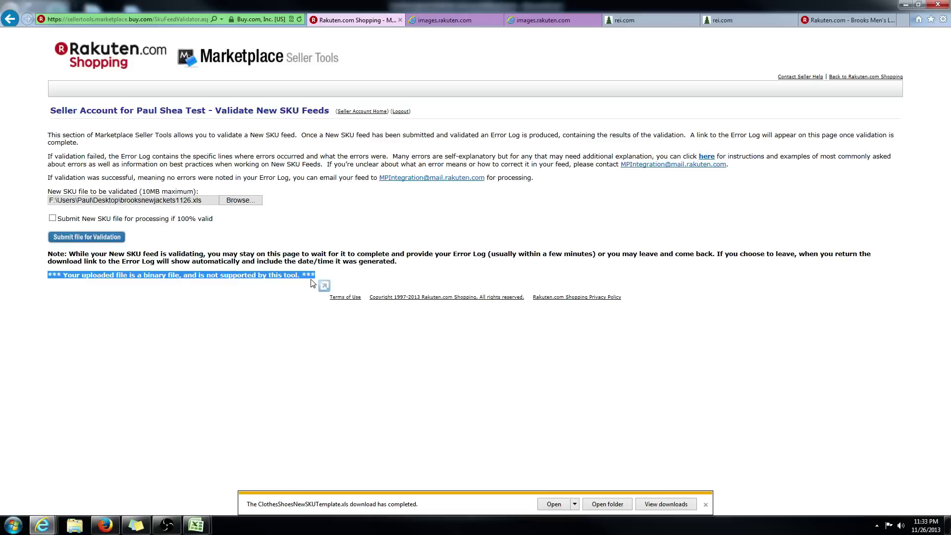
{"action": "left_click", "coordinate": [197, 202]}
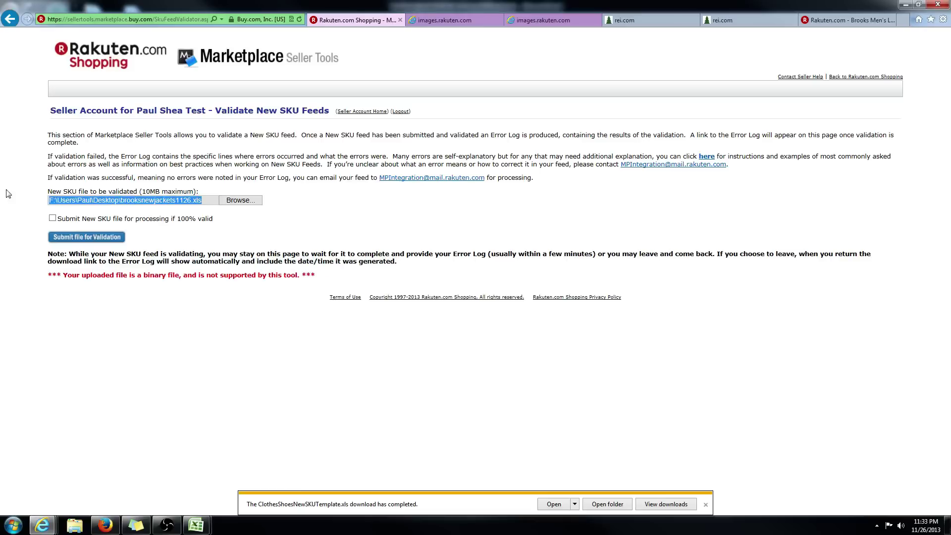
{"action": "key", "text": "Delete"}
Switch to Excel and save the jacket feed as tab-delimited text named brooksnewjackets1126.txt, keeping that format
{"action": "mouse_move", "coordinate": [196, 528]}
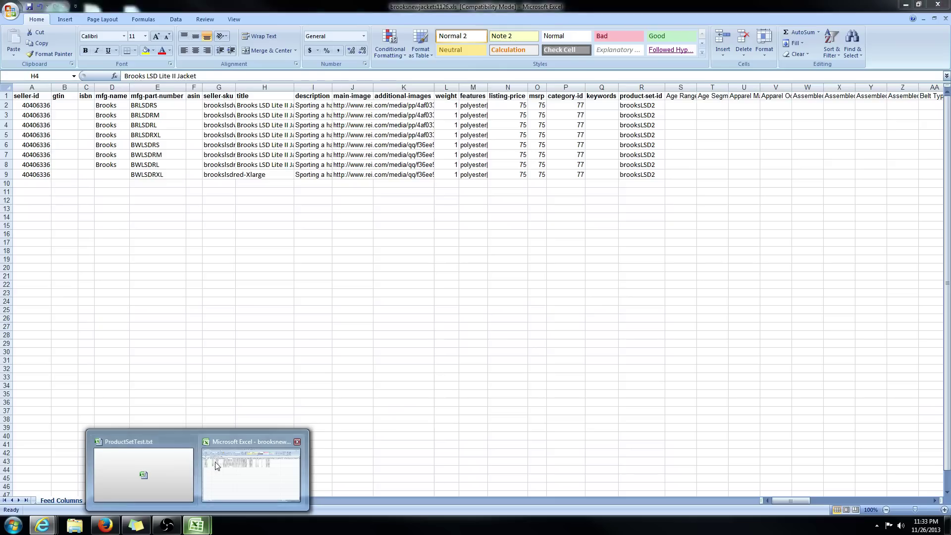
{"action": "left_click", "coordinate": [221, 465]}
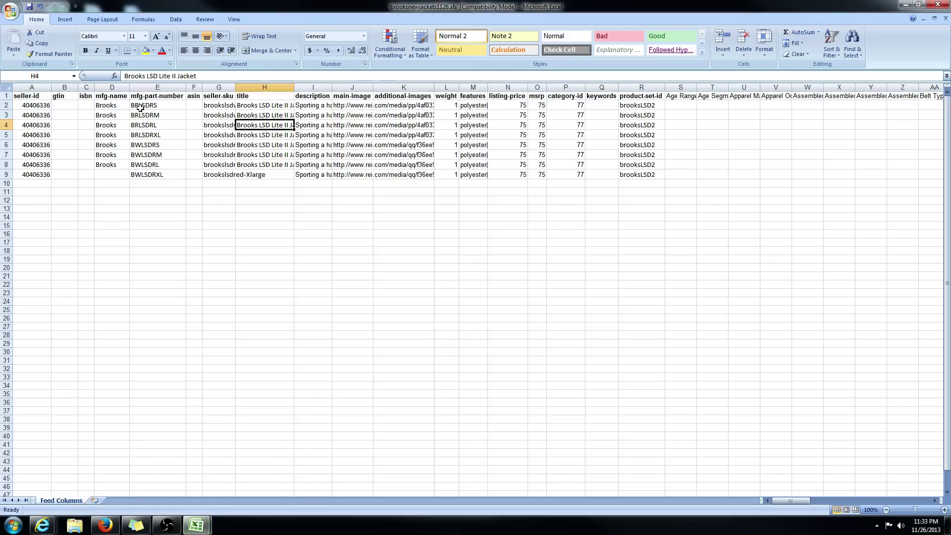
{"action": "left_click", "coordinate": [11, 11]}
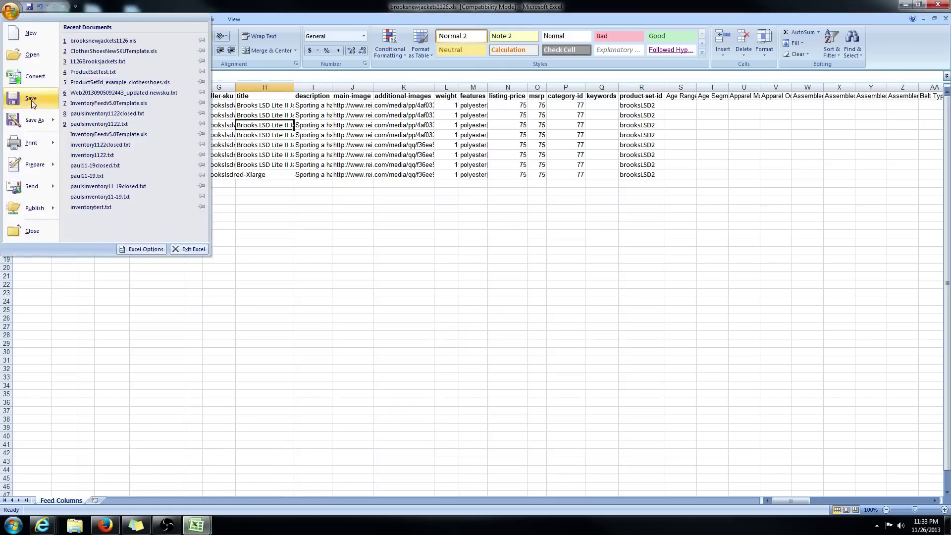
{"action": "mouse_move", "coordinate": [37, 119]}
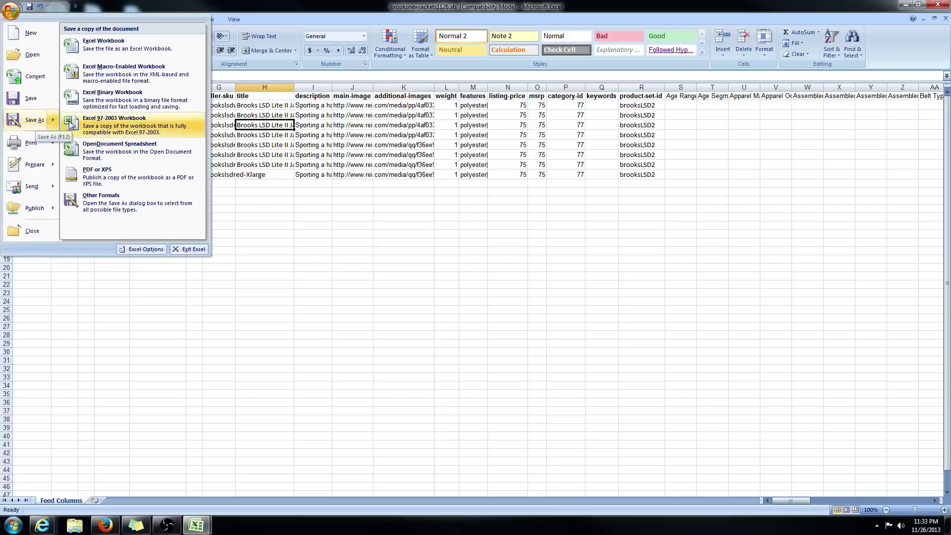
{"action": "left_click", "coordinate": [35, 120]}
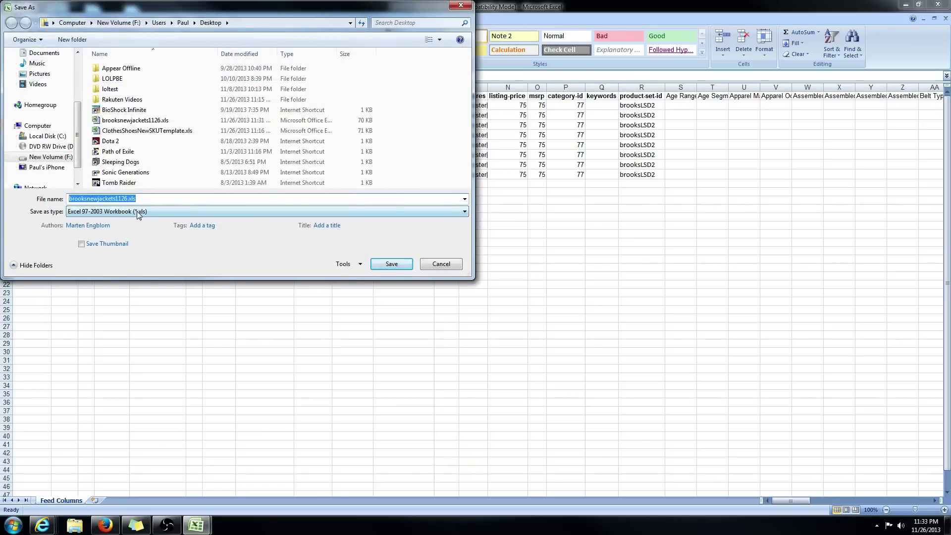
{"action": "left_click", "coordinate": [136, 211]}
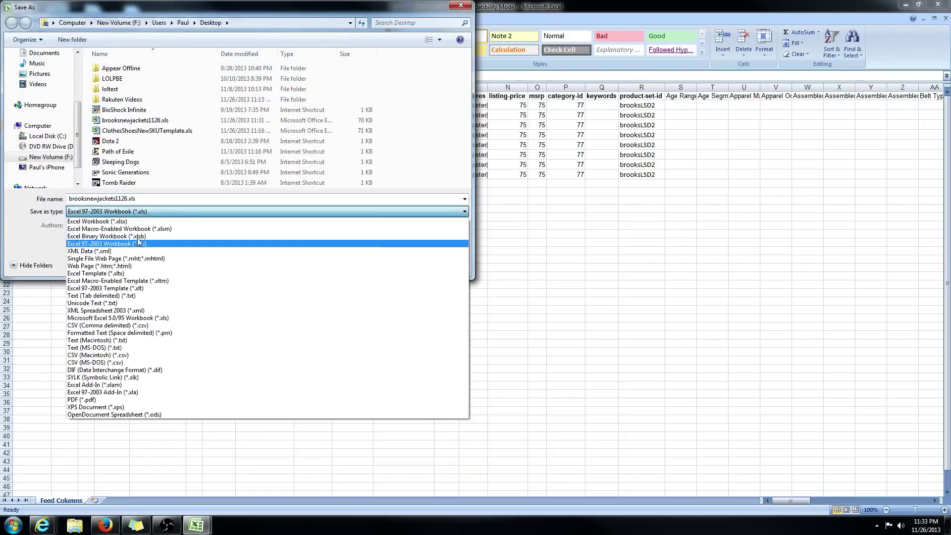
{"action": "left_click", "coordinate": [120, 296]}
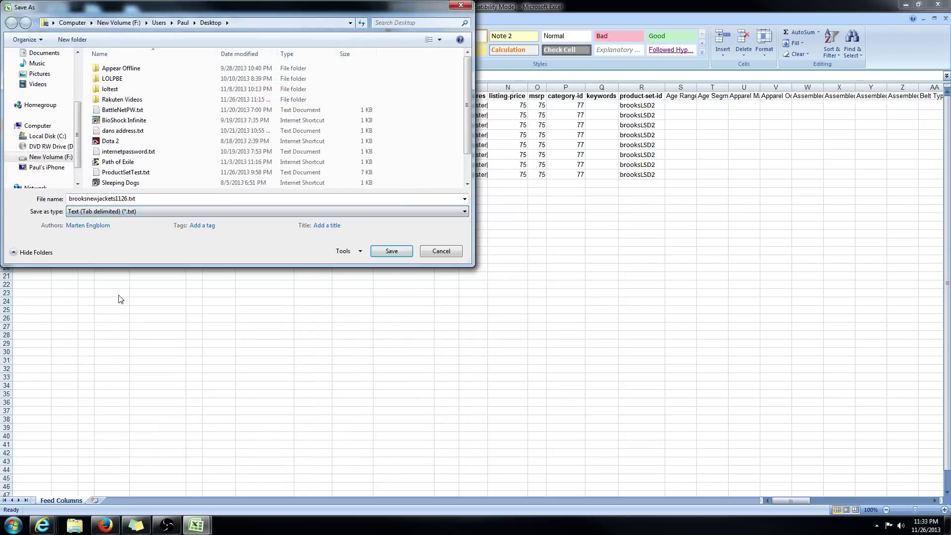
{"action": "left_click", "coordinate": [391, 251]}
{"action": "left_click", "coordinate": [455, 295]}
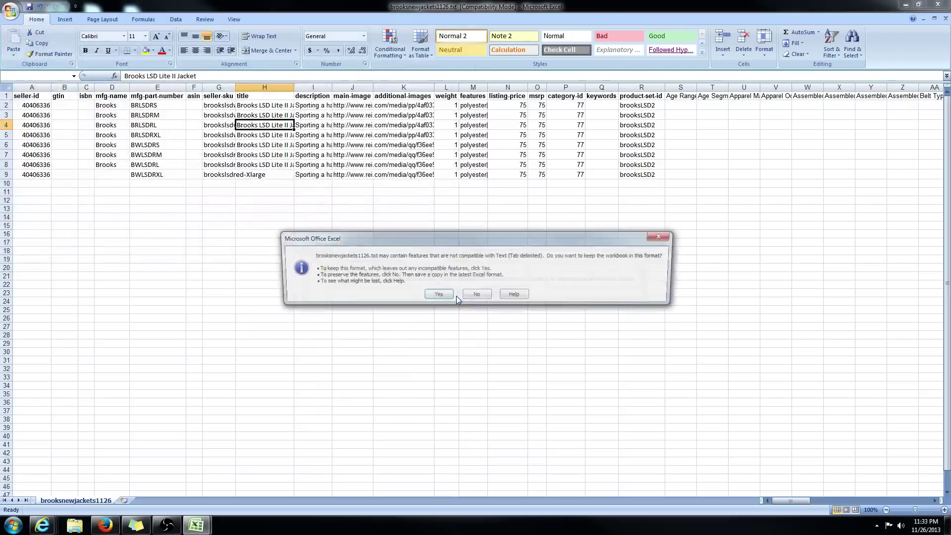
{"action": "left_click", "coordinate": [450, 294]}
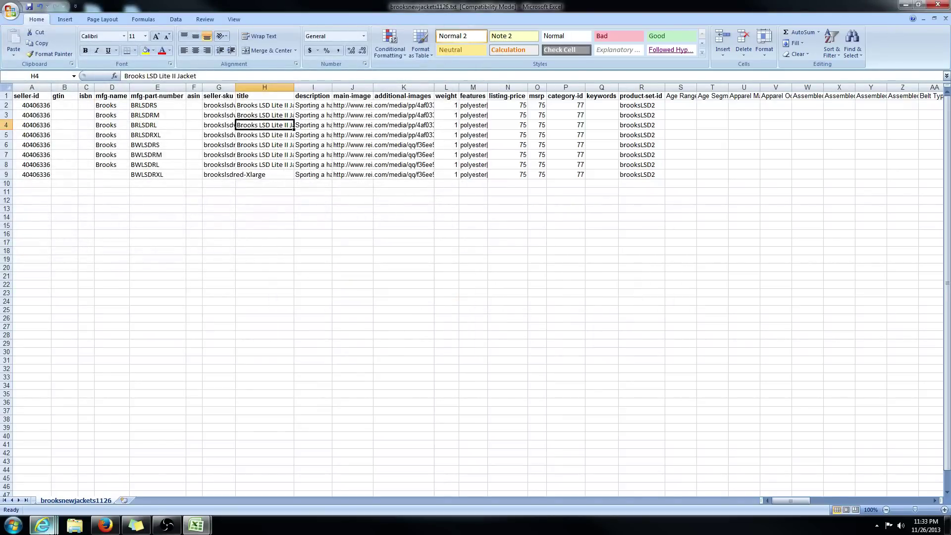
Return to Validate New SKU Feeds in Internet Explorer and submit brooksnewjackets1126.txt for validation
{"action": "mouse_move", "coordinate": [49, 530]}
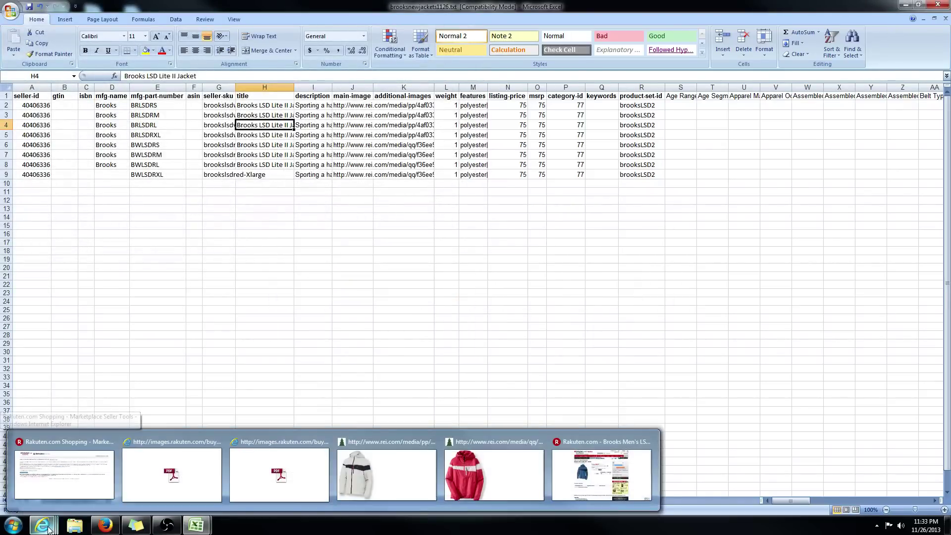
{"action": "left_click", "coordinate": [64, 473]}
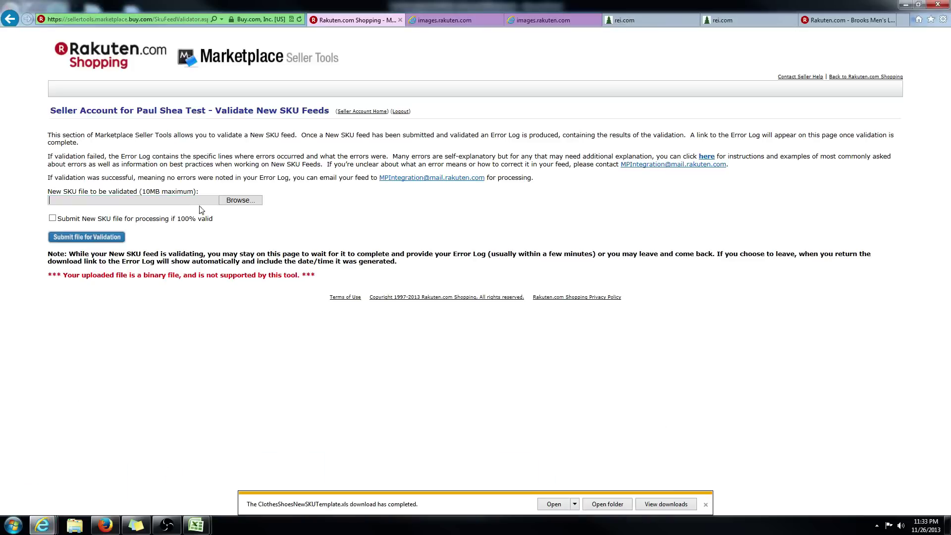
{"action": "left_click", "coordinate": [233, 204]}
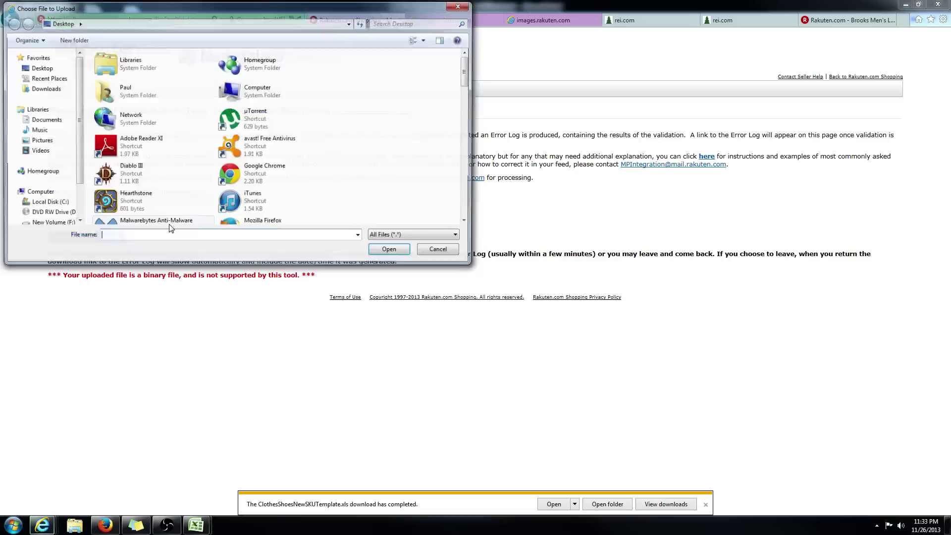
{"action": "type", "text": "br"}
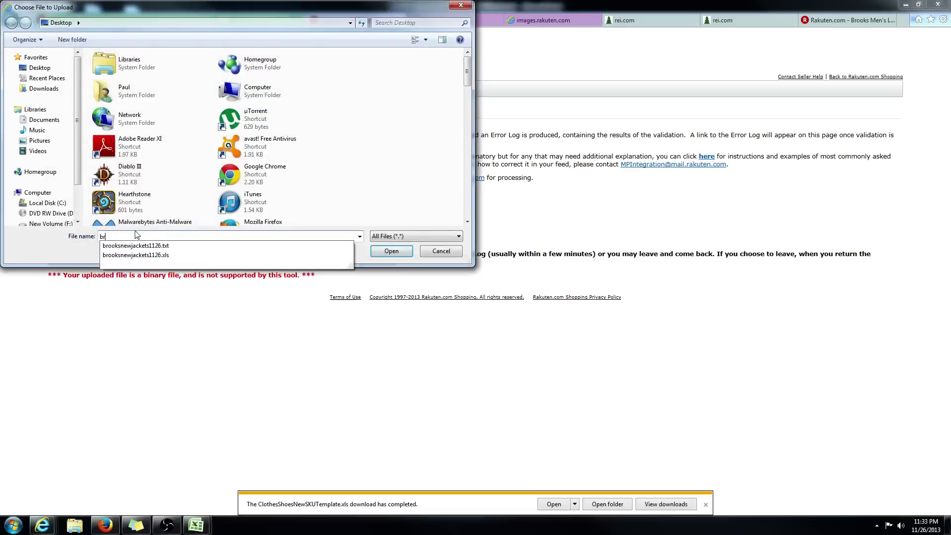
{"action": "left_click", "coordinate": [177, 249]}
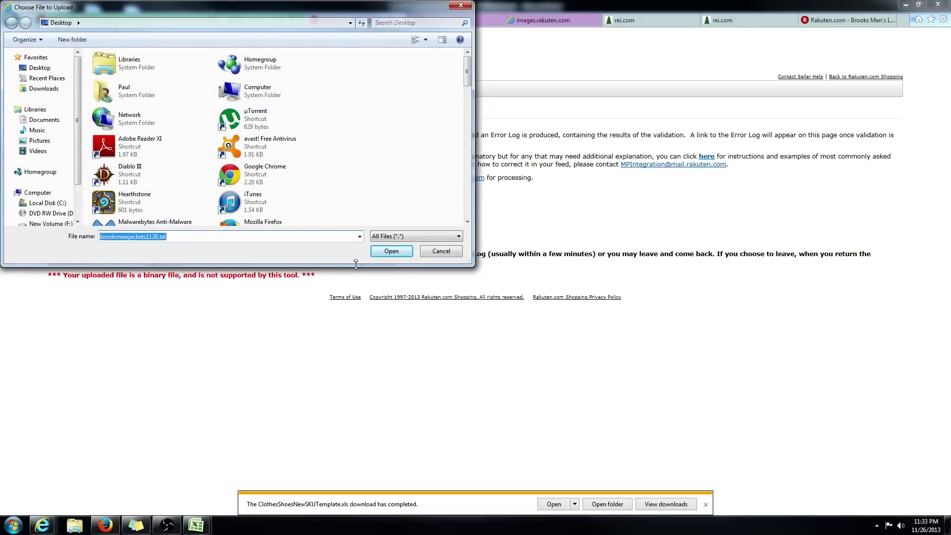
{"action": "left_click", "coordinate": [391, 251]}
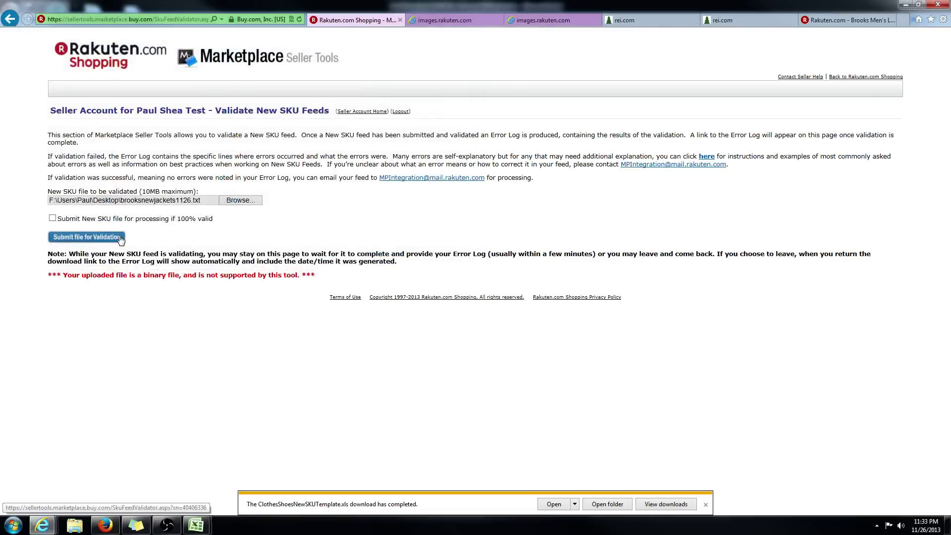
{"action": "left_click", "coordinate": [107, 238]}
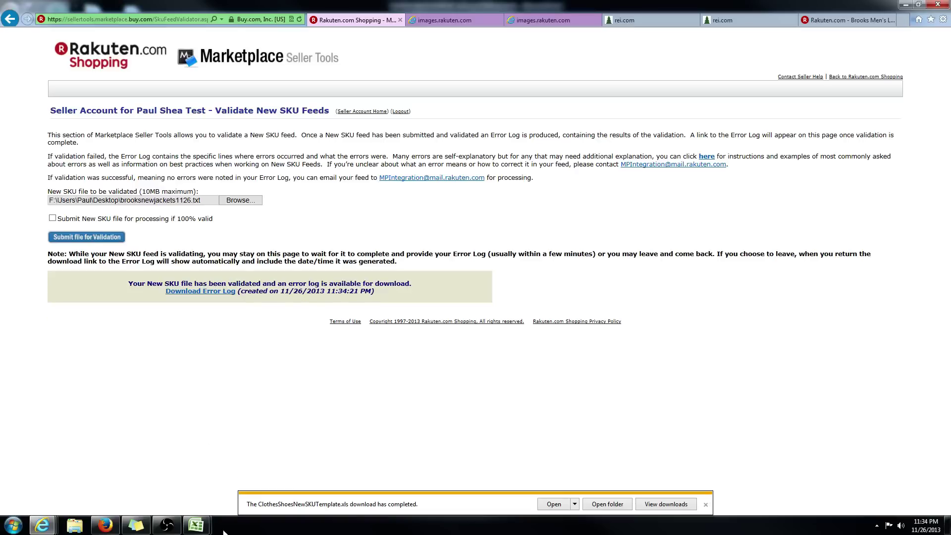
Open the newly generated error log and examine its result summary and error messages by line, and dismiss the download notification
{"action": "left_click", "coordinate": [195, 292]}
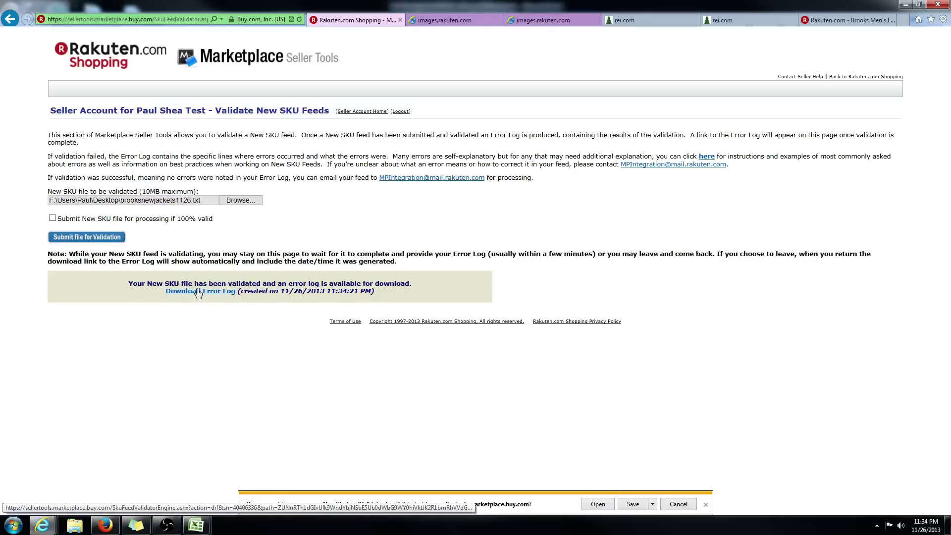
{"action": "left_click", "coordinate": [603, 506]}
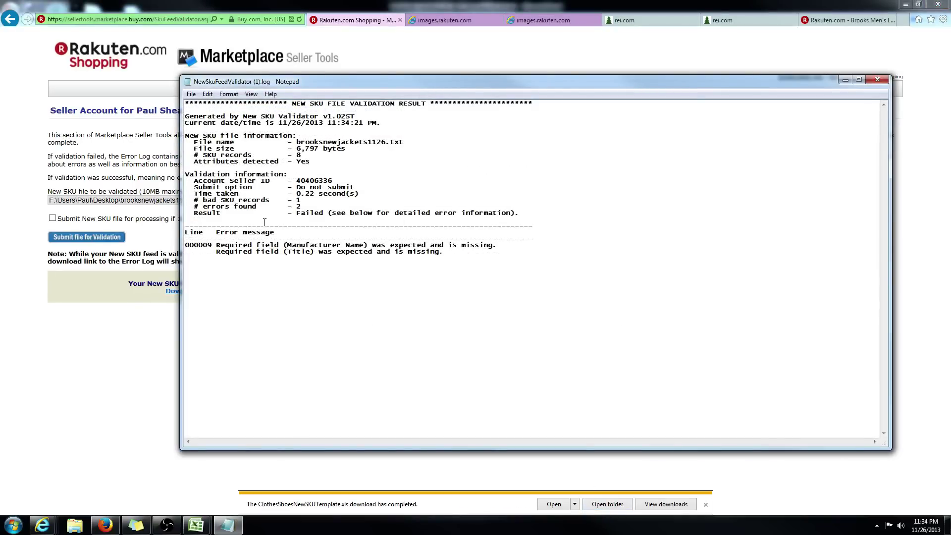
{"action": "left_click_drag", "start_coordinate": [298, 200], "coordinate": [520, 213]}
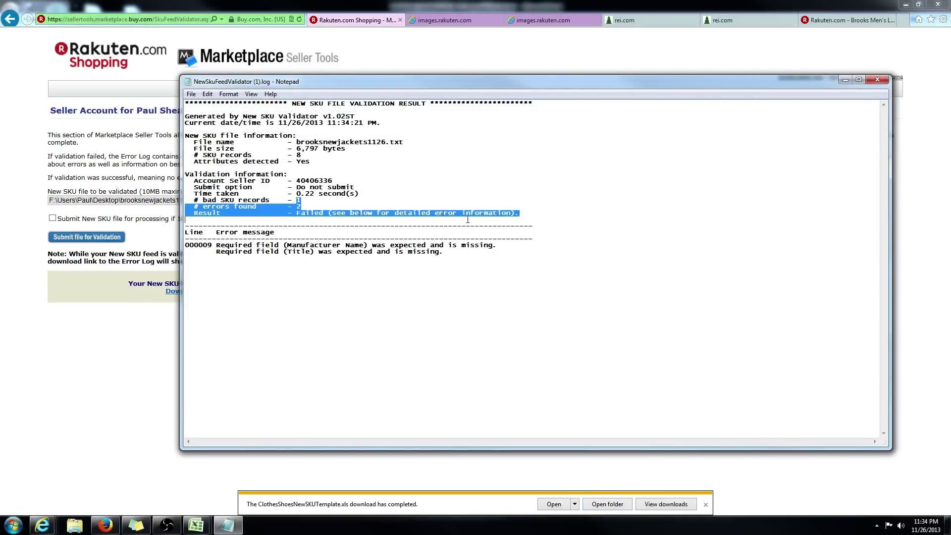
{"action": "left_click", "coordinate": [521, 216]}
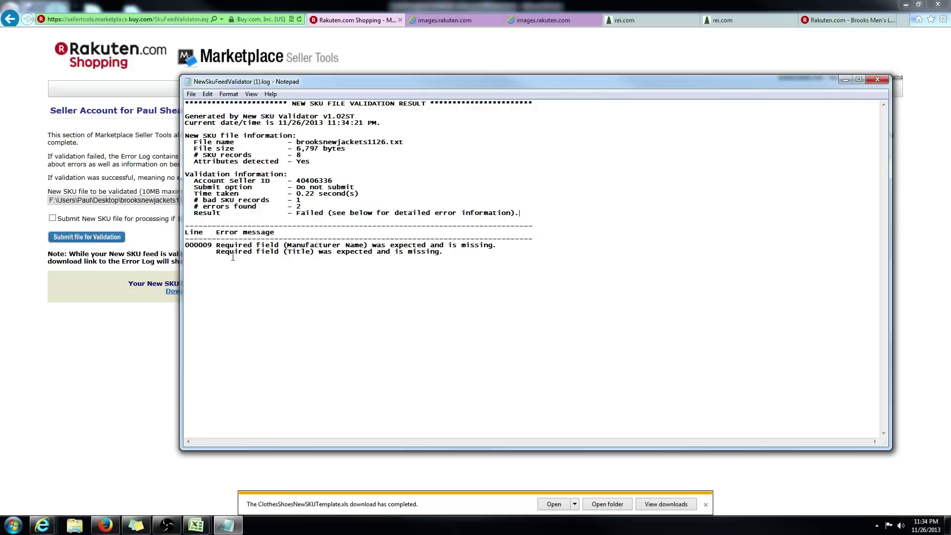
{"action": "double_click", "coordinate": [199, 245]}
{"action": "left_click", "coordinate": [198, 245]}
{"action": "left_click_drag", "start_coordinate": [185, 245], "coordinate": [443, 251]}
{"action": "left_click", "coordinate": [413, 257]}
{"action": "left_click", "coordinate": [706, 504]}
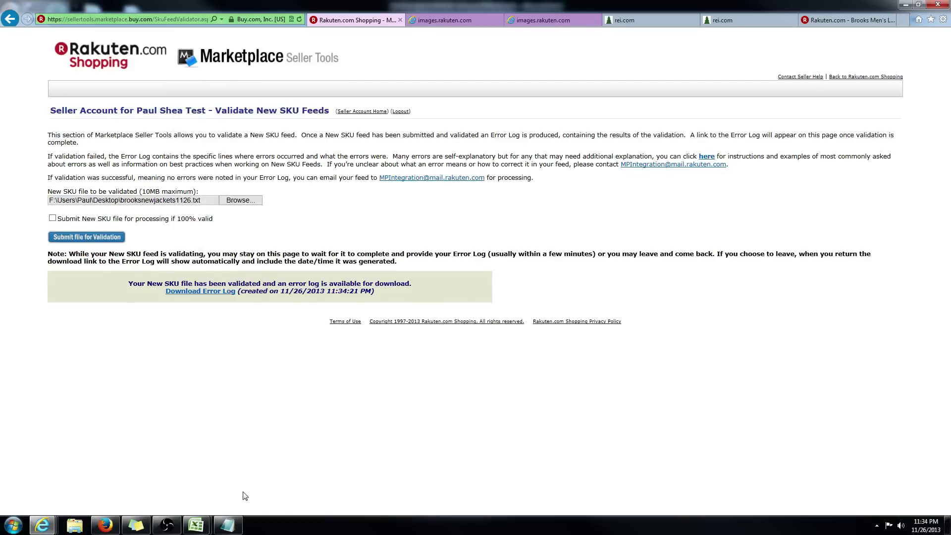
Switch to the jacket feed in Excel and fill row 9's empty mfg-name with Brooks, copied from the row above
{"action": "mouse_move", "coordinate": [196, 525]}
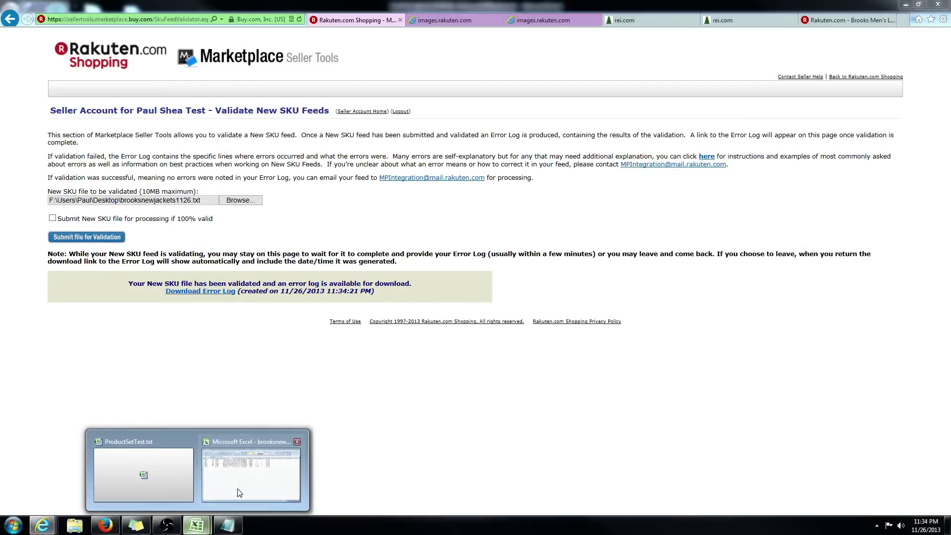
{"action": "left_click", "coordinate": [229, 461]}
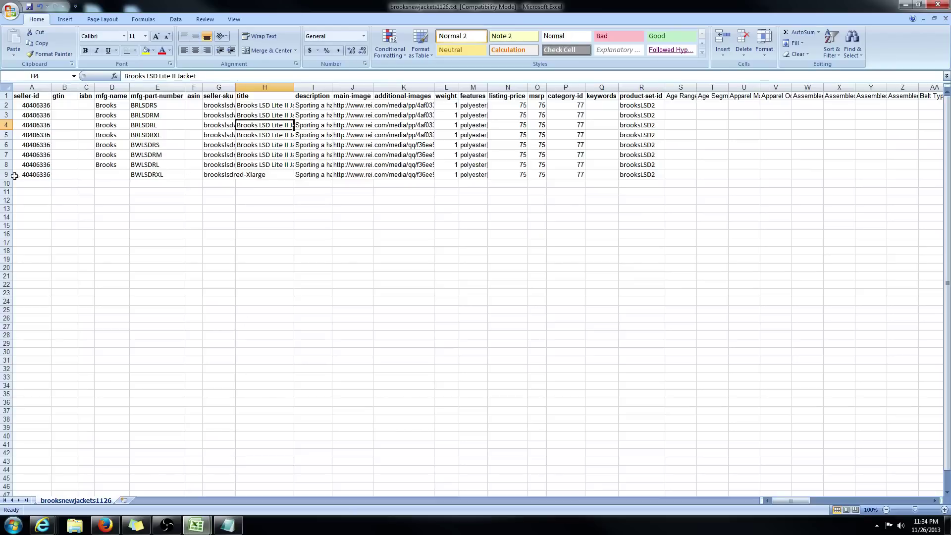
{"action": "left_click", "coordinate": [109, 176]}
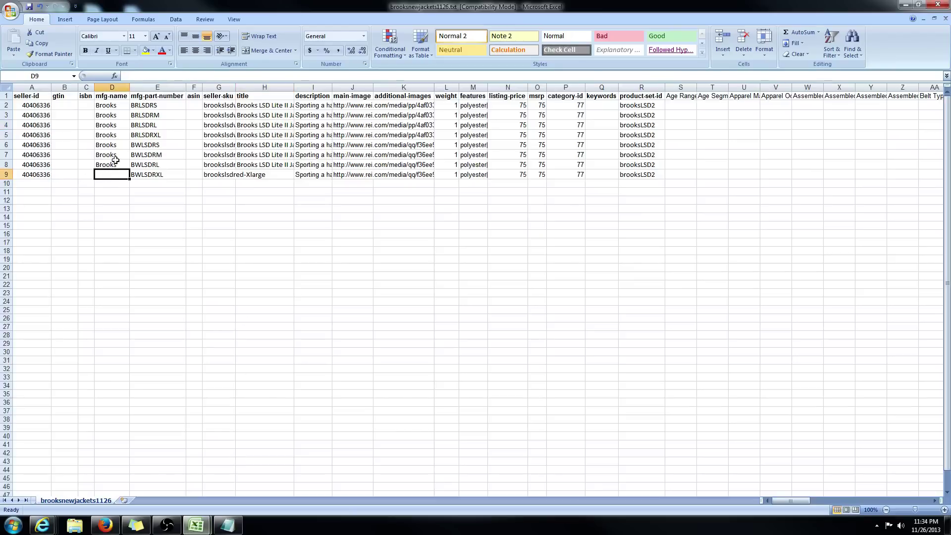
{"action": "left_click", "coordinate": [114, 164]}
{"action": "key", "text": "ctrl+c"}
{"action": "left_click", "coordinate": [111, 175]}
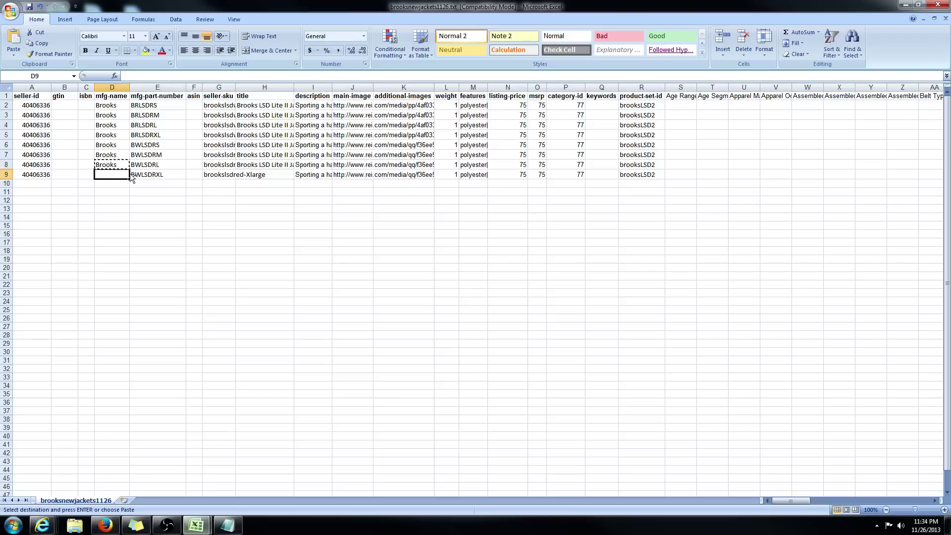
{"action": "key", "text": "ctrl+v"}
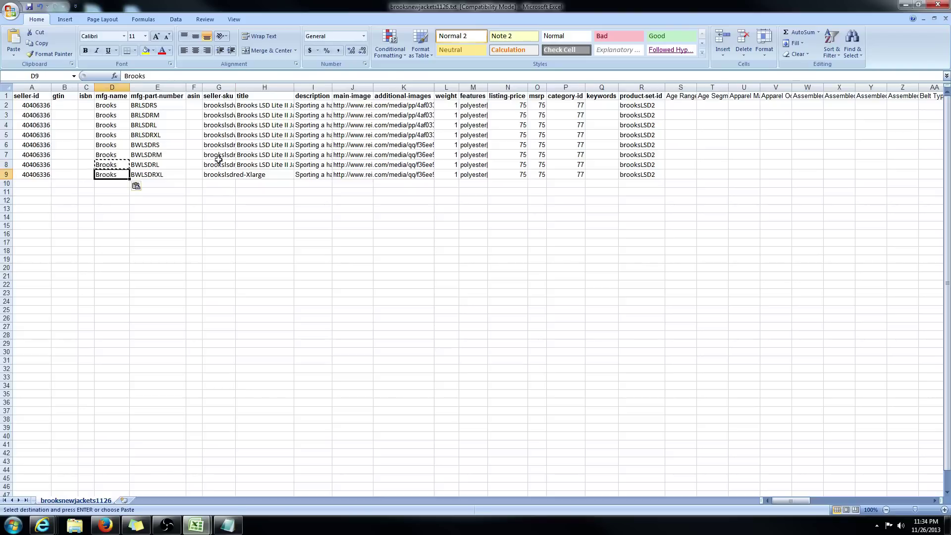
Check the error log again and fill row 9's empty title by copying the Brooks LSD Lite II Jacket title from row 8
{"action": "left_click", "coordinate": [236, 528]}
{"action": "left_click", "coordinate": [159, 248]}
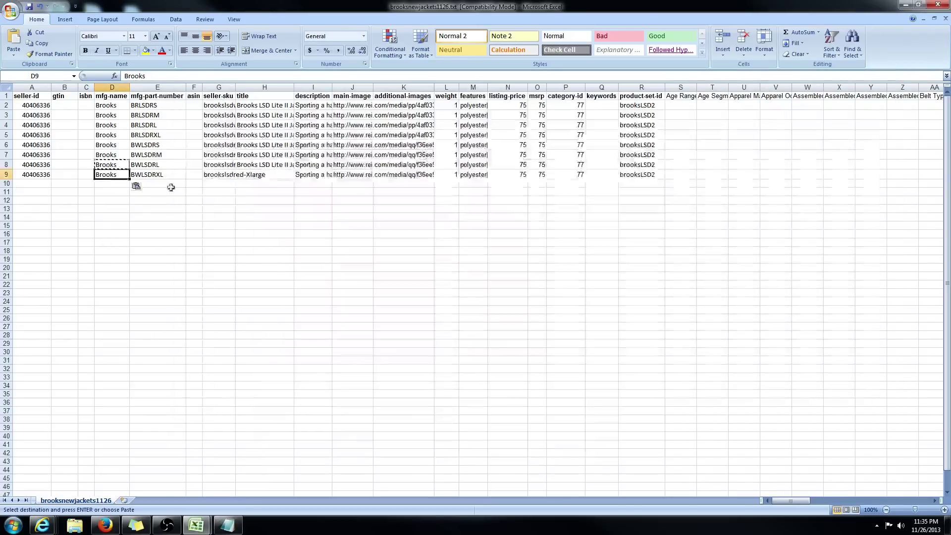
{"action": "left_click", "coordinate": [261, 164]}
{"action": "key", "text": "ctrl+c"}
{"action": "left_click", "coordinate": [264, 174]}
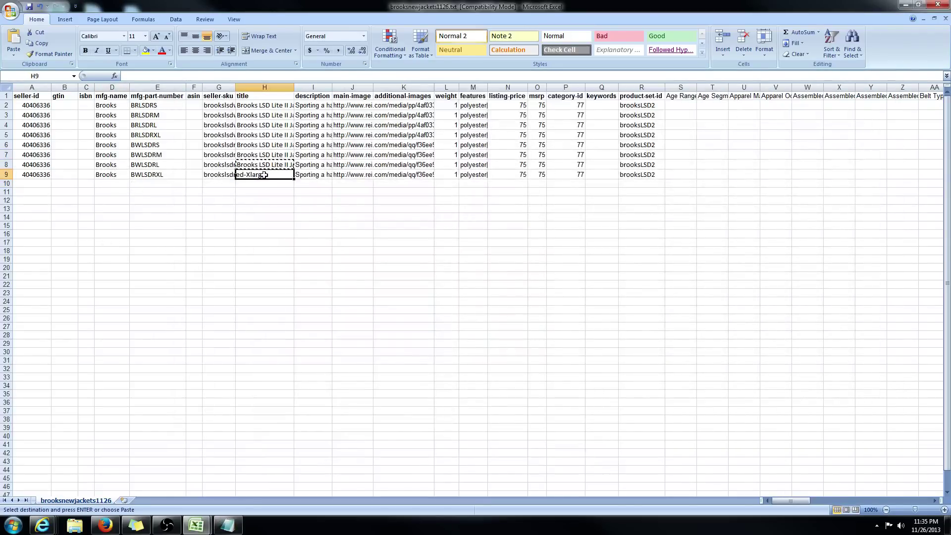
{"action": "key", "text": "ctrl+v"}
{"action": "key", "text": "Down"}
{"action": "key", "text": "Down"}
{"action": "key", "text": "Down"}
{"action": "key", "text": "Down"}
{"action": "key", "text": "Down"}
Save the corrected brooksnewjackets1126.txt feed, keeping the tab-delimited text format
{"action": "left_click", "coordinate": [12, 10]}
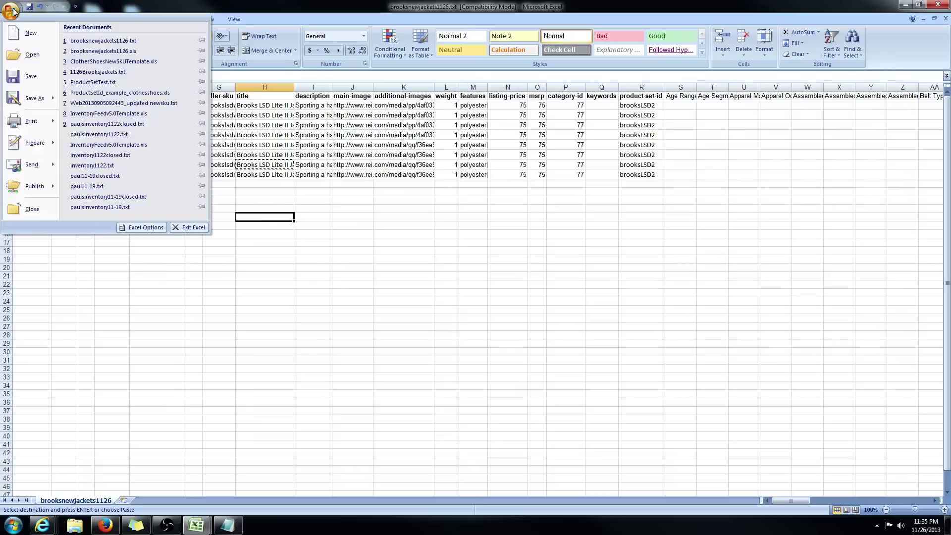
{"action": "left_click", "coordinate": [30, 76]}
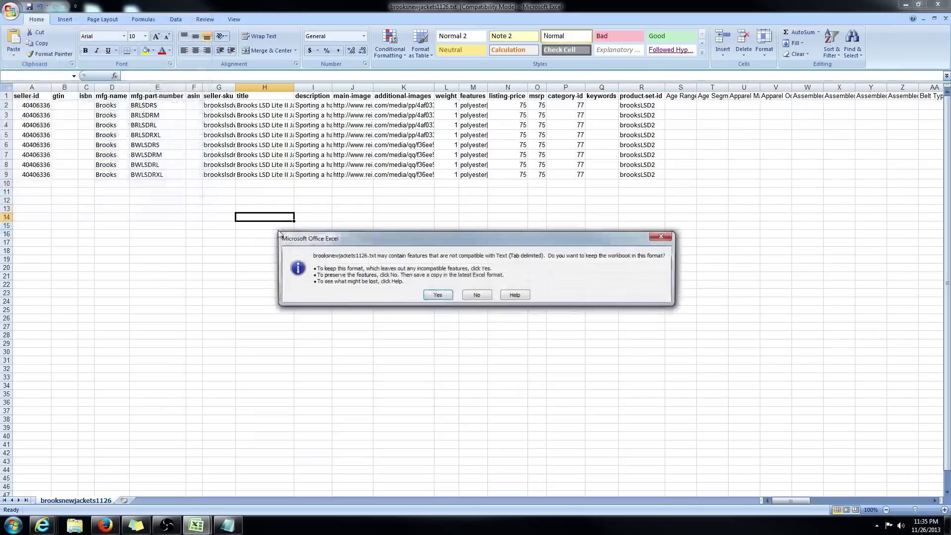
{"action": "left_click", "coordinate": [437, 295]}
Return to Validate New SKU Feeds in Internet Explorer, choose the corrected brooksnewjackets1126.txt again and submit it for validation
{"action": "left_click", "coordinate": [43, 520]}
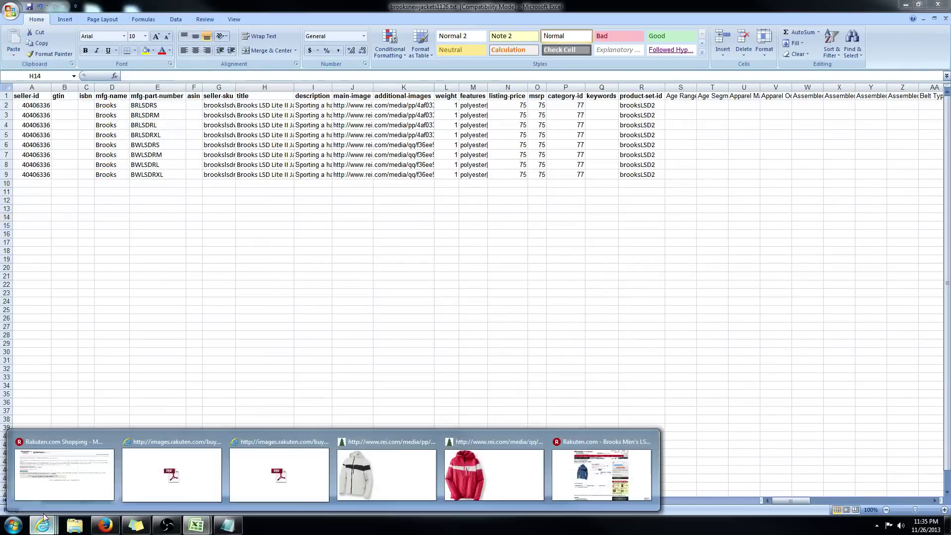
{"action": "left_click", "coordinate": [51, 478]}
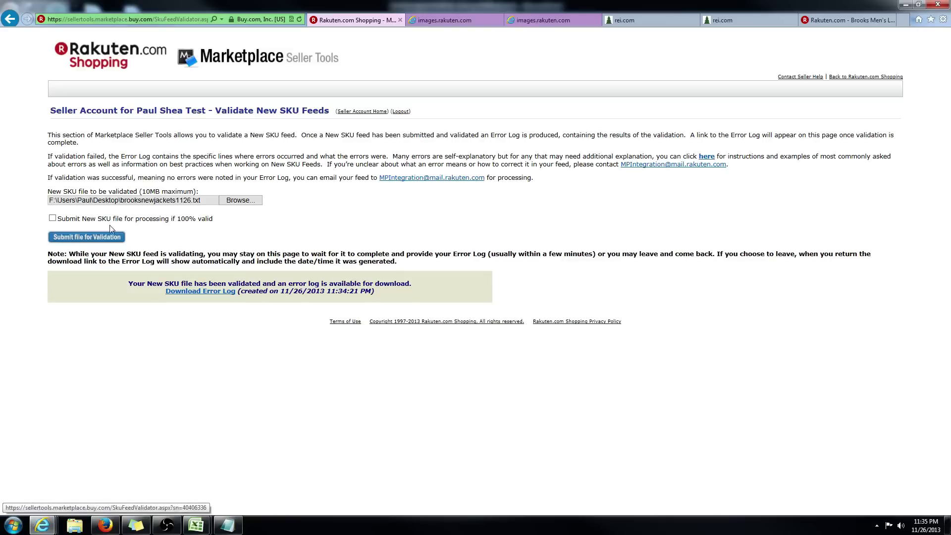
{"action": "left_click", "coordinate": [240, 200]}
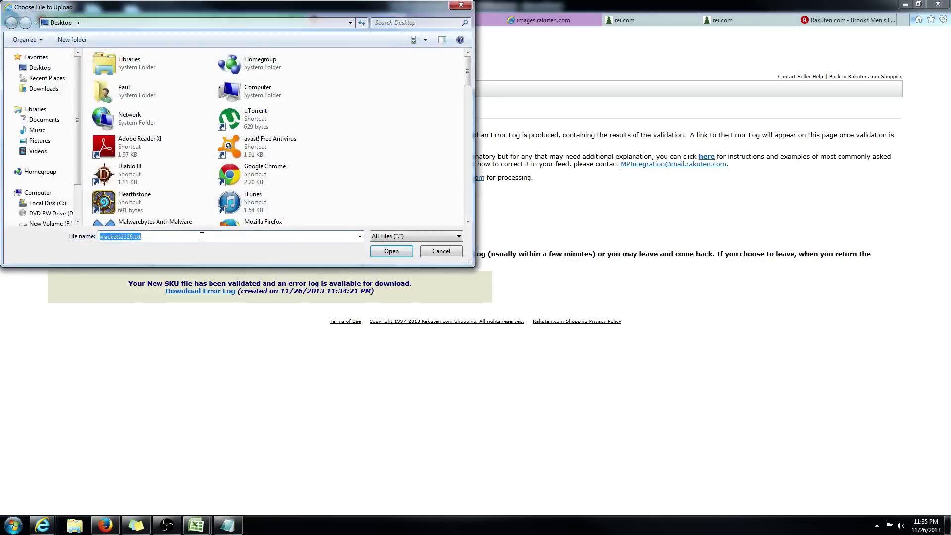
{"action": "type", "text": "brooks"}
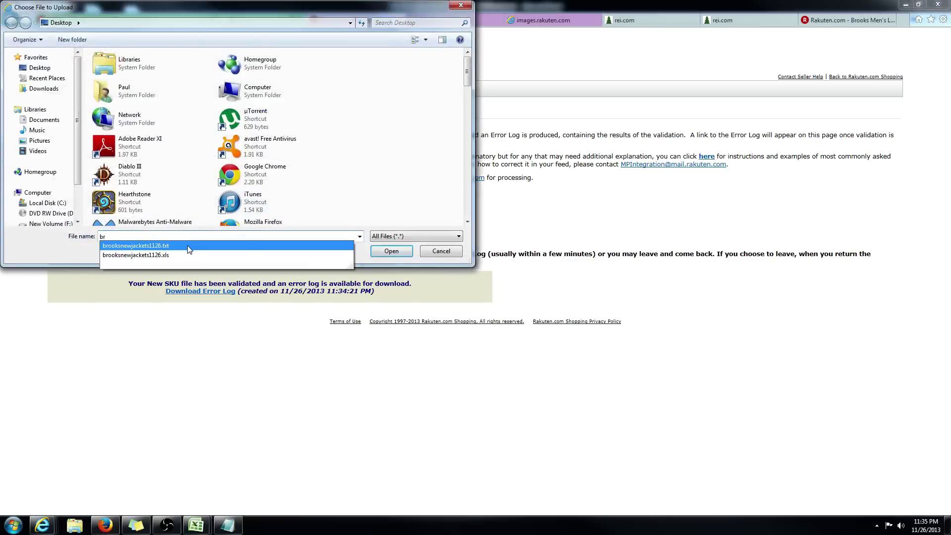
{"action": "left_click", "coordinate": [191, 247]}
{"action": "left_click", "coordinate": [382, 253]}
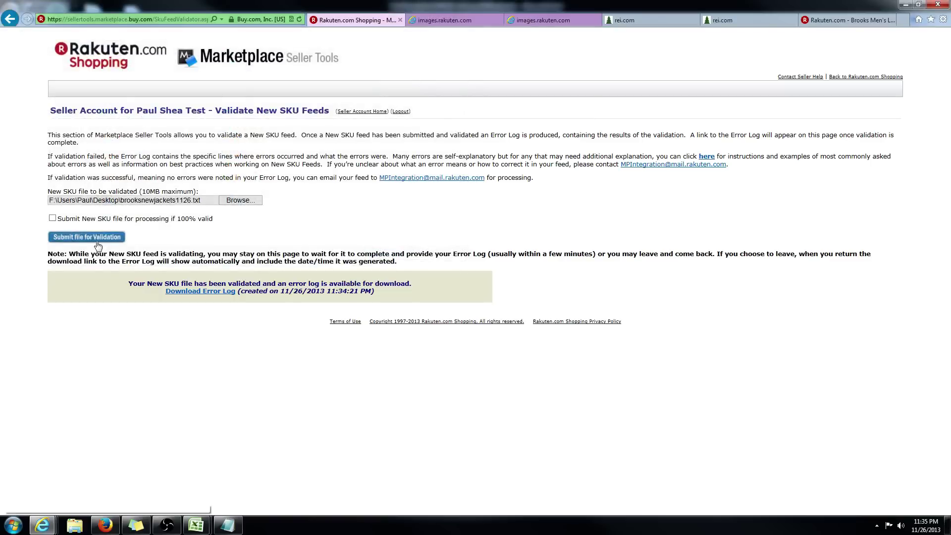
{"action": "left_click", "coordinate": [97, 240]}
Open the new error log, examine its error count and validation result, and close it
{"action": "left_click", "coordinate": [201, 292]}
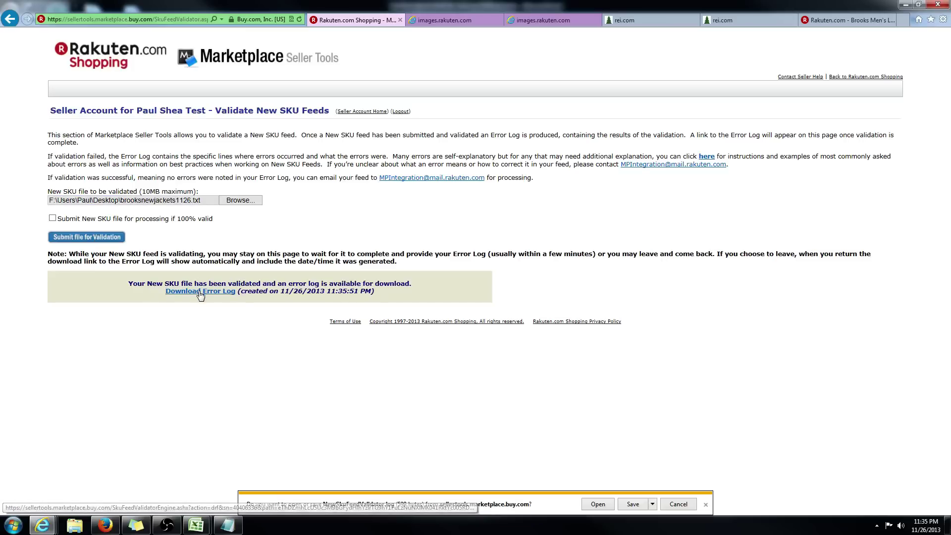
{"action": "left_click", "coordinate": [589, 505]}
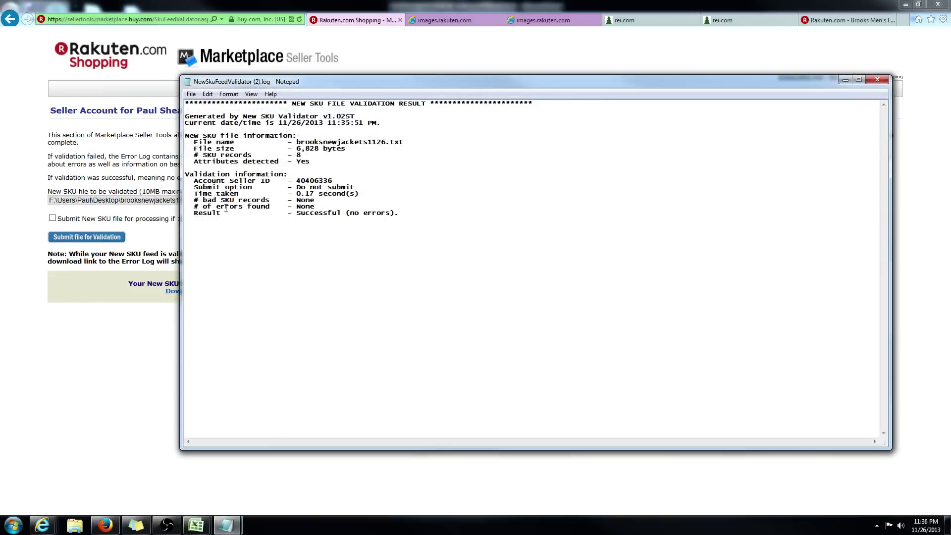
{"action": "left_click_drag", "start_coordinate": [217, 206], "coordinate": [398, 213]}
{"action": "left_click", "coordinate": [810, 126]}
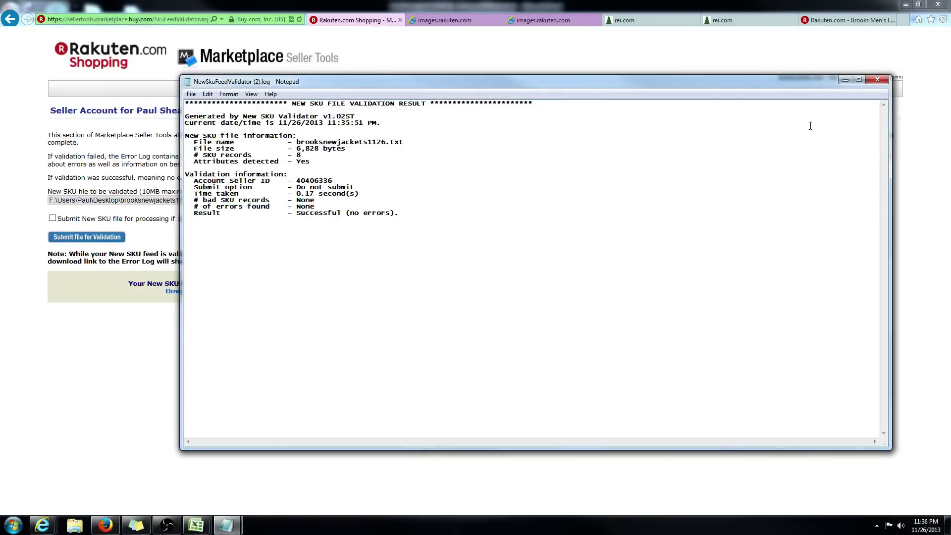
{"action": "left_click", "coordinate": [877, 80]}
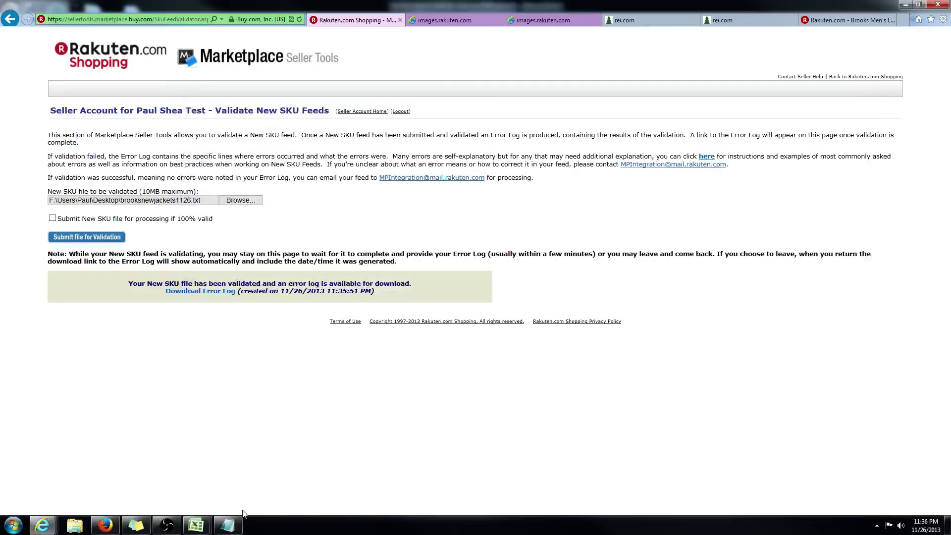
Switch to the jacket feed in Excel and examine the gtin cells of the first variants and their seller-sku values
{"action": "mouse_move", "coordinate": [193, 529]}
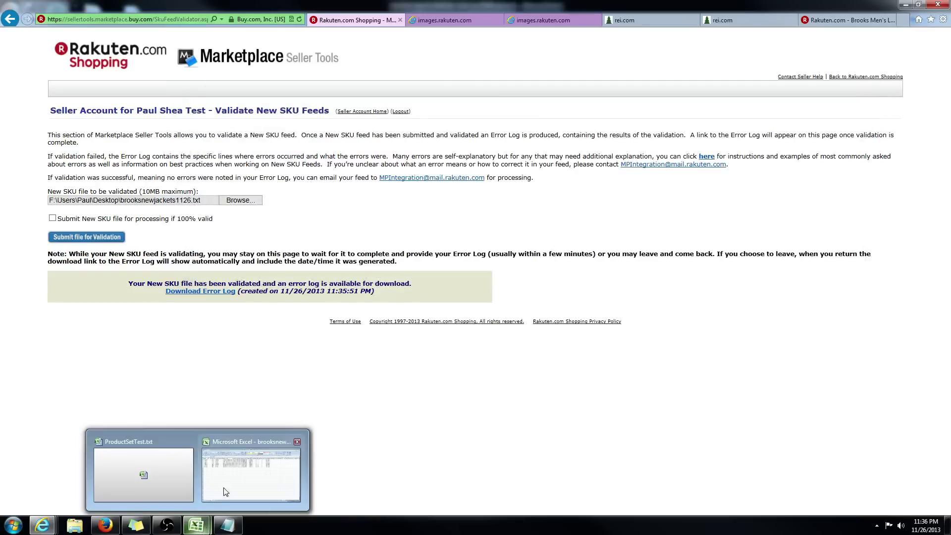
{"action": "mouse_move", "coordinate": [229, 471]}
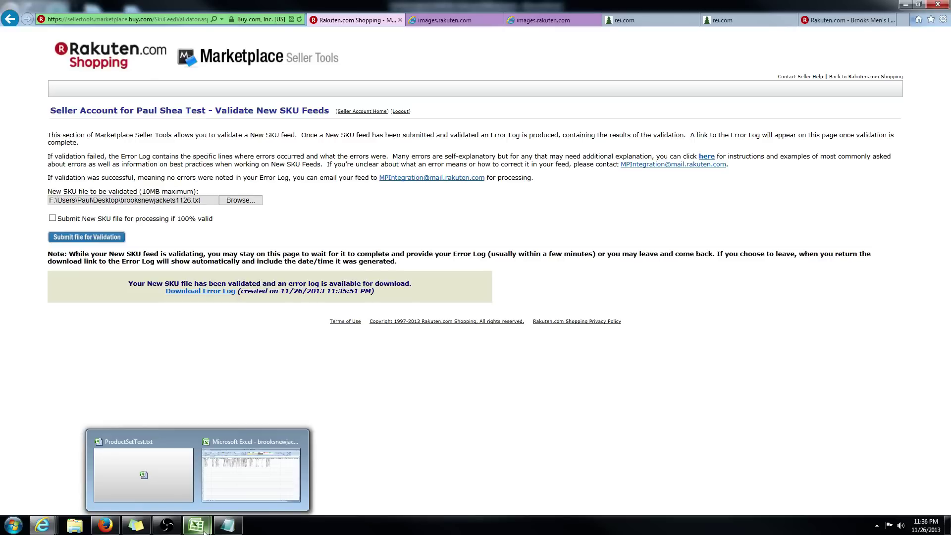
{"action": "left_click", "coordinate": [240, 470]}
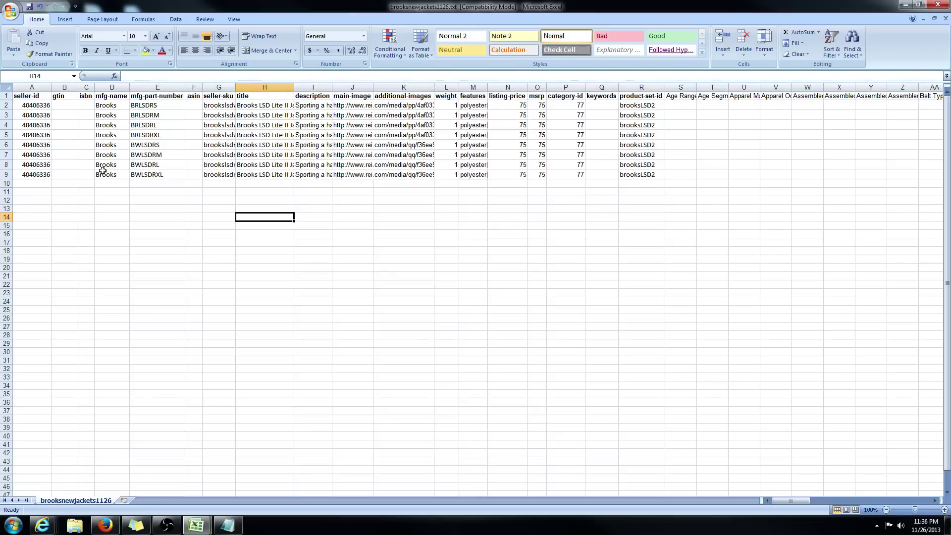
{"action": "left_click", "coordinate": [71, 106]}
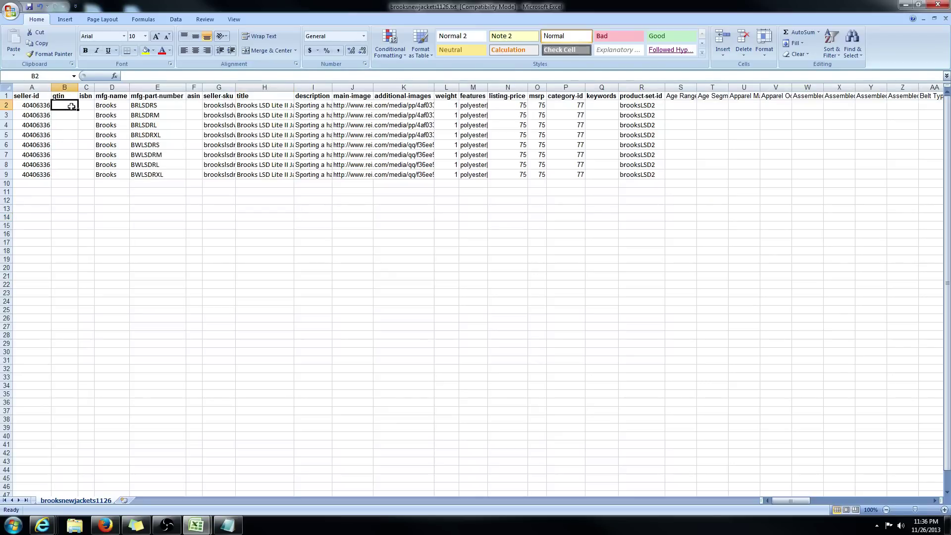
{"action": "left_click", "coordinate": [71, 116]}
{"action": "left_click", "coordinate": [68, 104]}
{"action": "left_click", "coordinate": [72, 121]}
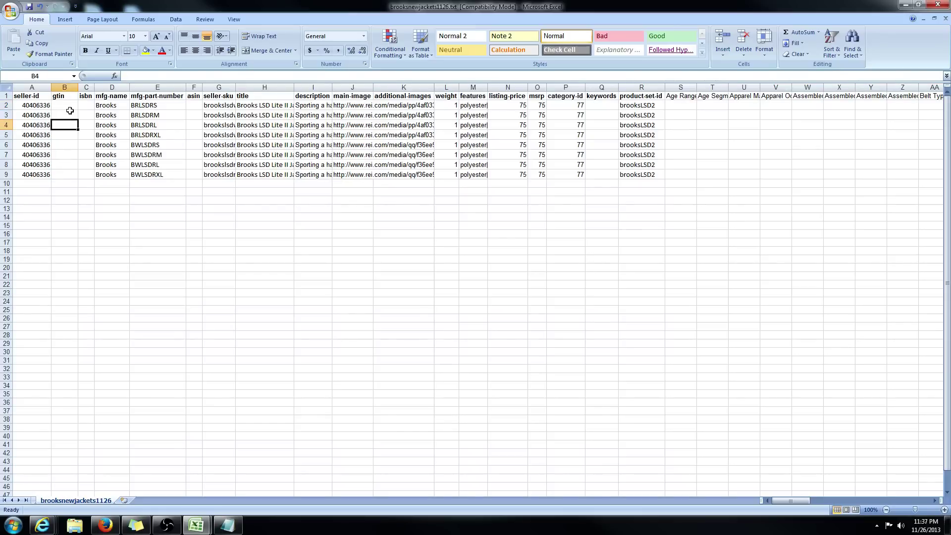
{"action": "left_click", "coordinate": [71, 113]}
{"action": "left_click", "coordinate": [70, 106]}
{"action": "left_click", "coordinate": [70, 116]}
{"action": "left_click", "coordinate": [67, 125]}
{"action": "left_click", "coordinate": [60, 105]}
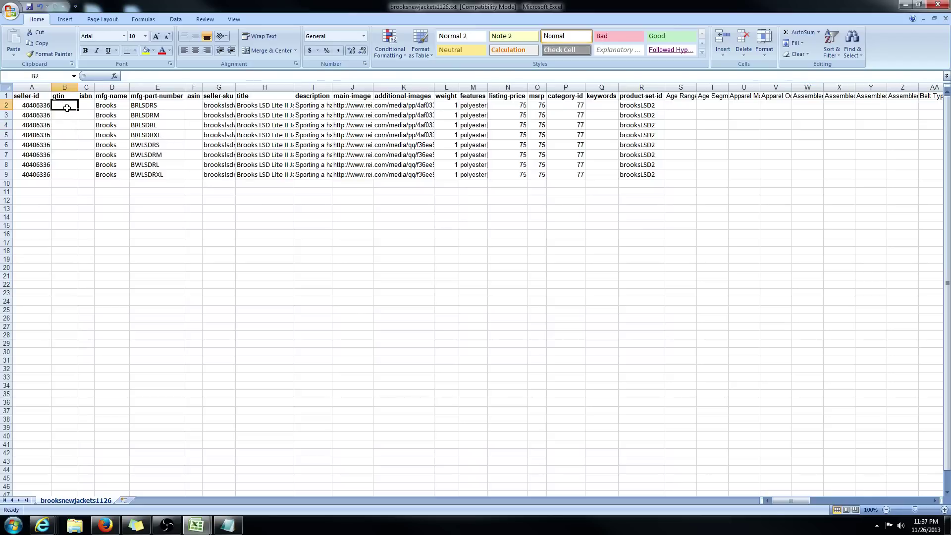
{"action": "left_click", "coordinate": [218, 106]}
{"action": "left_click", "coordinate": [222, 115]}
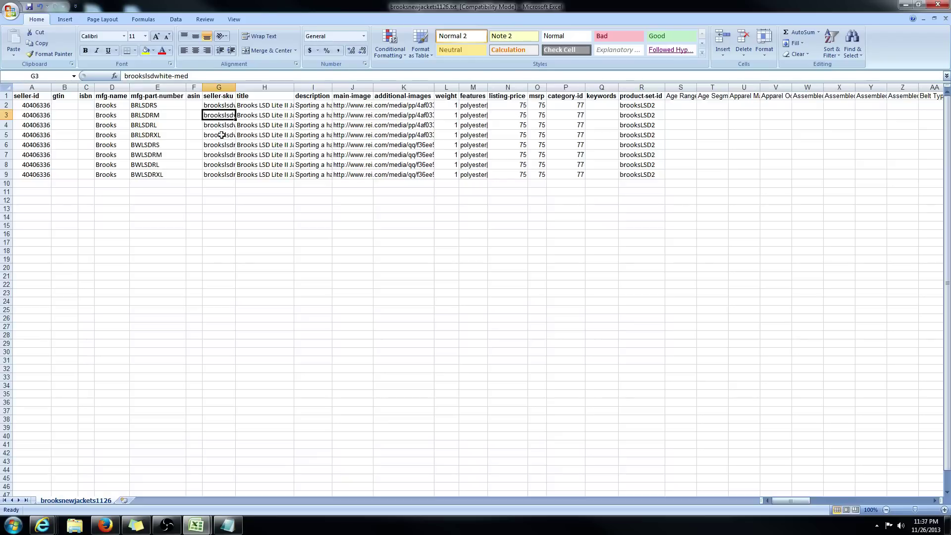
Return to the Validate New SKU Feeds page in Internet Explorer and look over the error log download notice
{"action": "left_click", "coordinate": [42, 524]}
{"action": "left_click", "coordinate": [60, 481]}
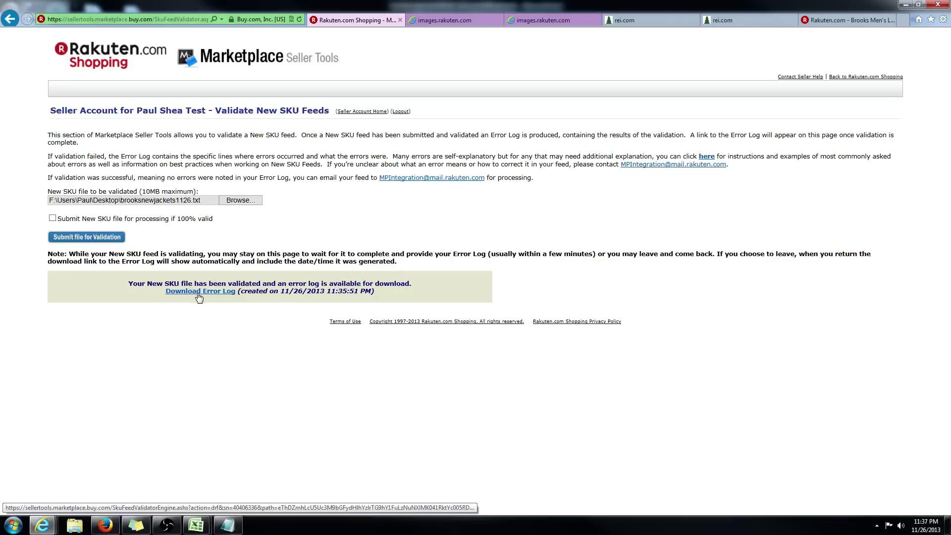
{"action": "left_click", "coordinate": [167, 525]}
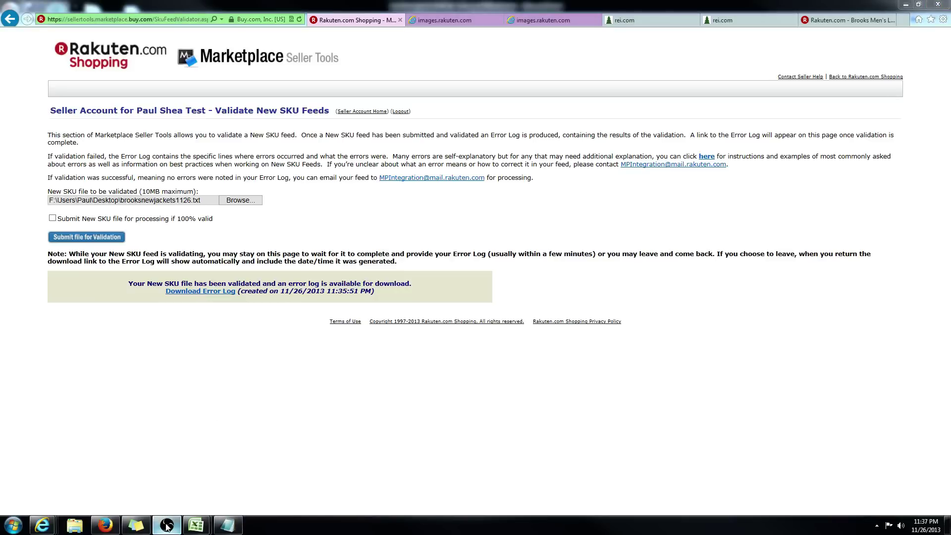